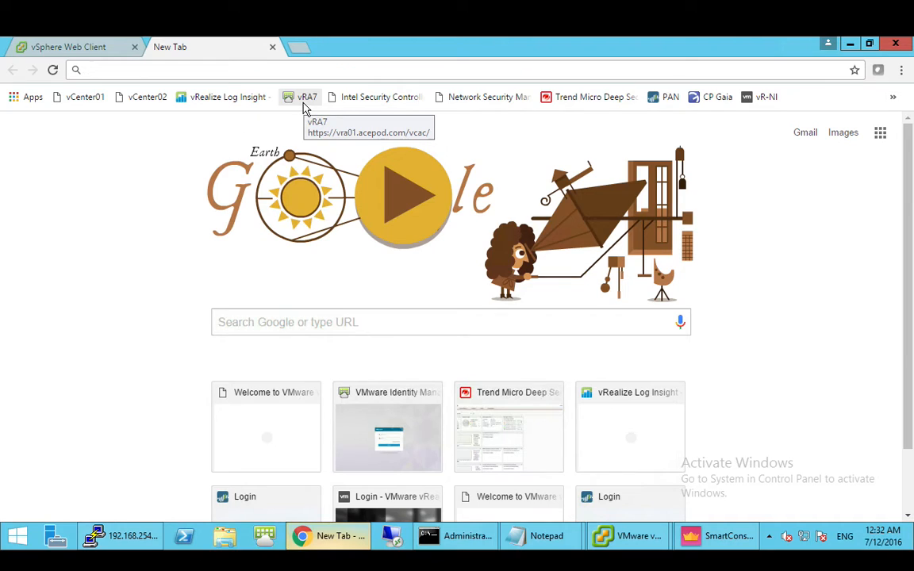
- Sign in to vRealize Automation through VMware Identity Manager with the admin username and password
left_click(305, 101)
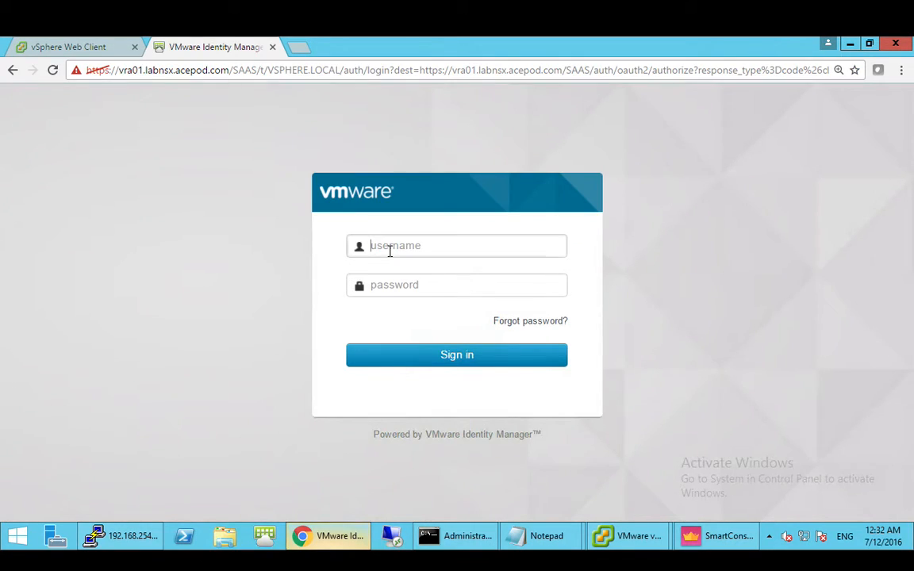
type("vraadmin")
key("Tab")
type("VMwa")
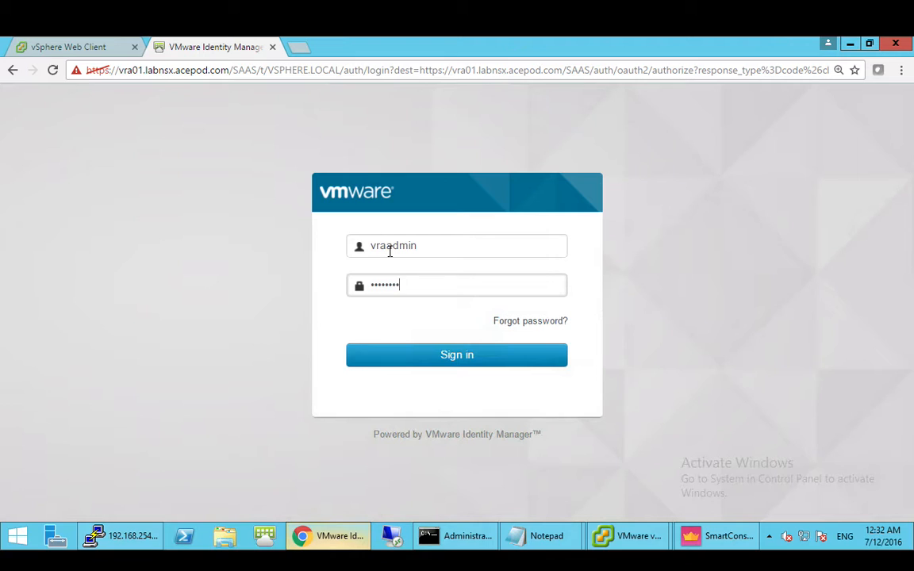
key("Return")
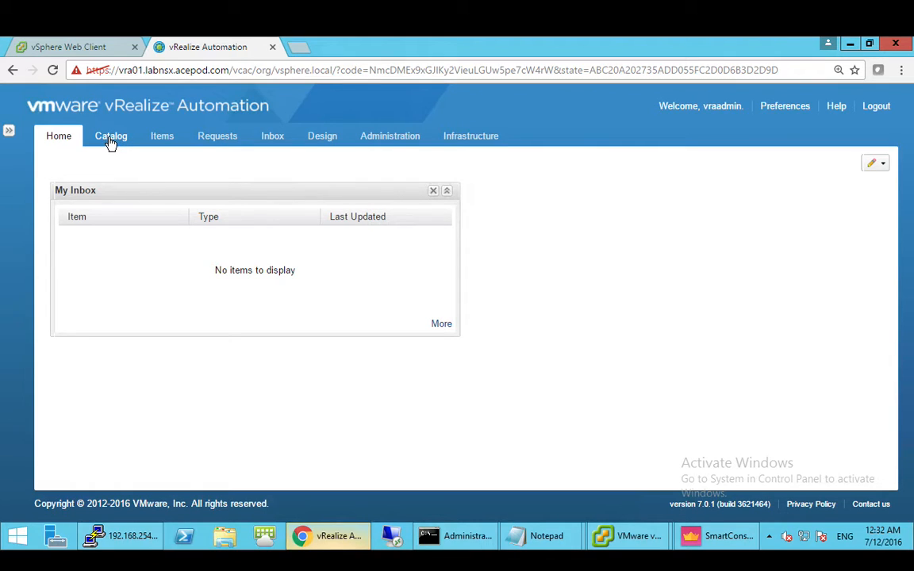
- Request the CentOS 7 App Isolation catalog item (DB01 and Web01) and acknowledge the submission
left_click(111, 141)
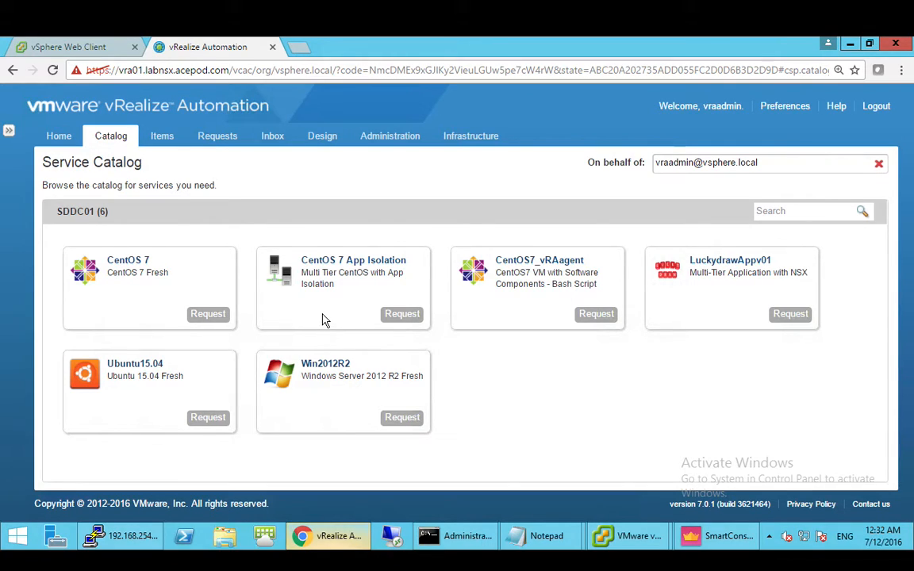
left_click(400, 317)
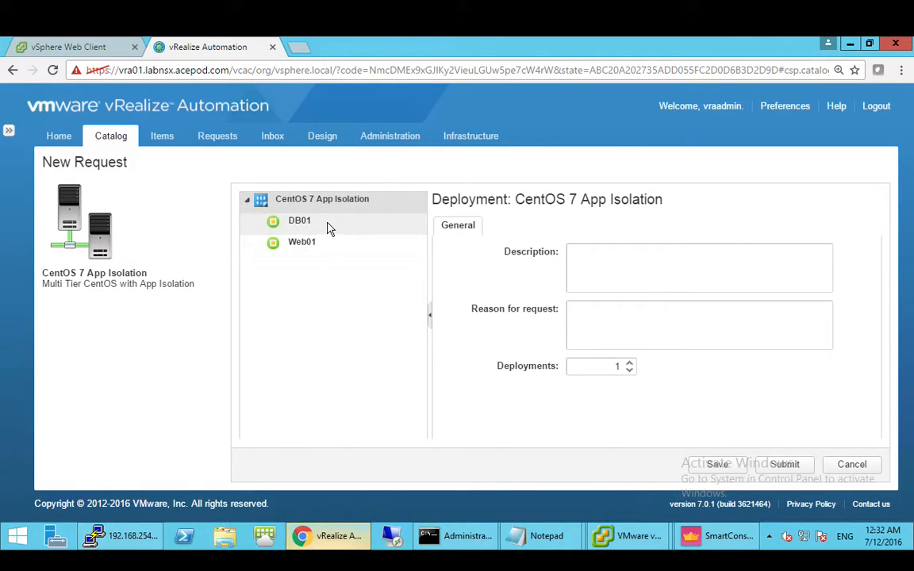
left_click(784, 466)
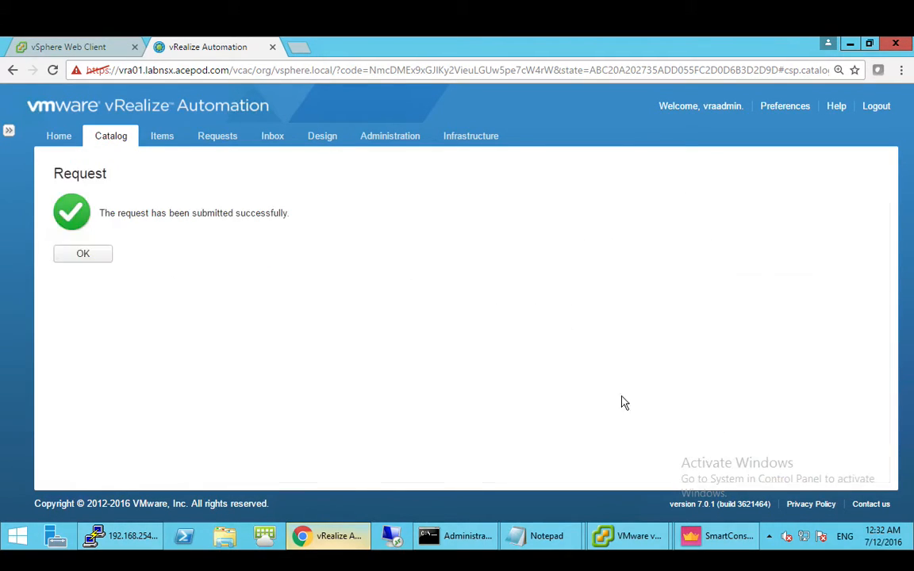
left_click(83, 254)
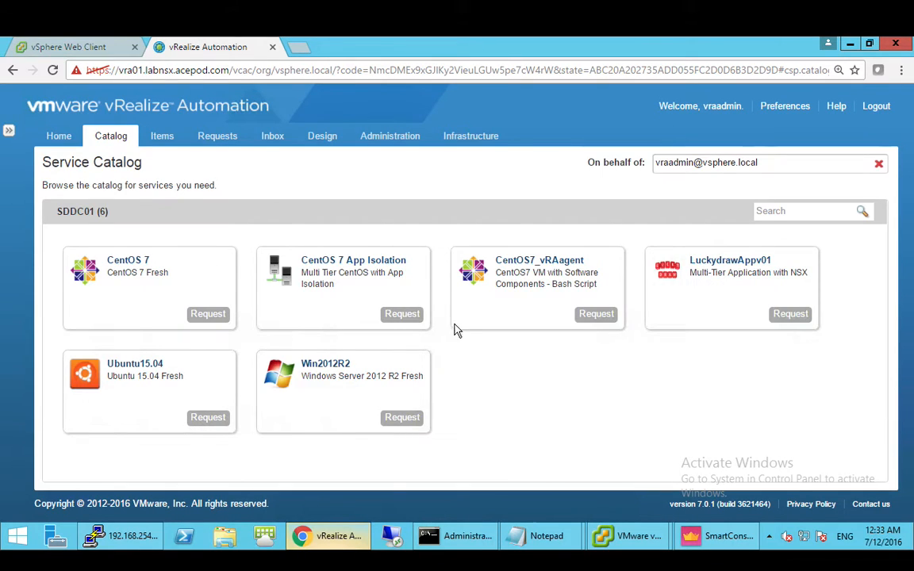
- Review request 147's per-component execution status, then go to the Design blueprints list
left_click(217, 137)
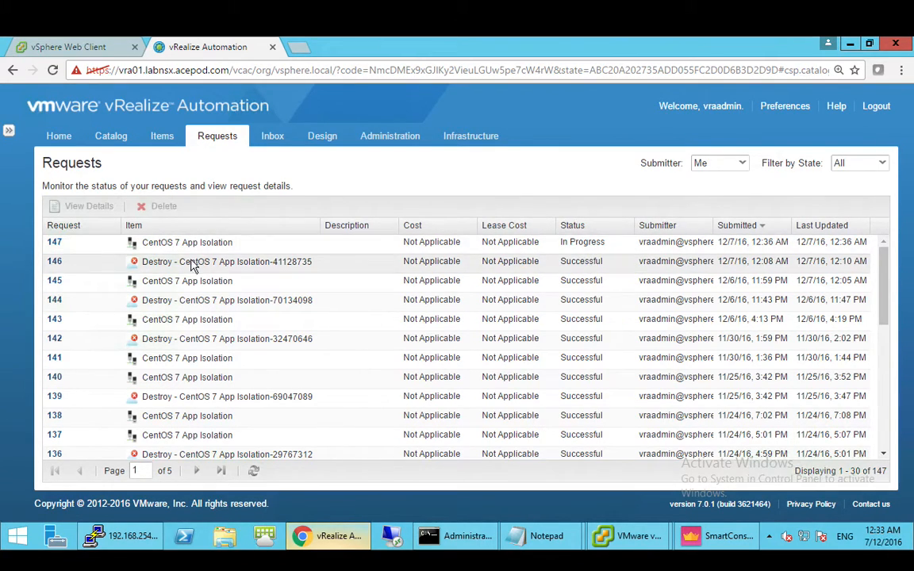
left_click(53, 243)
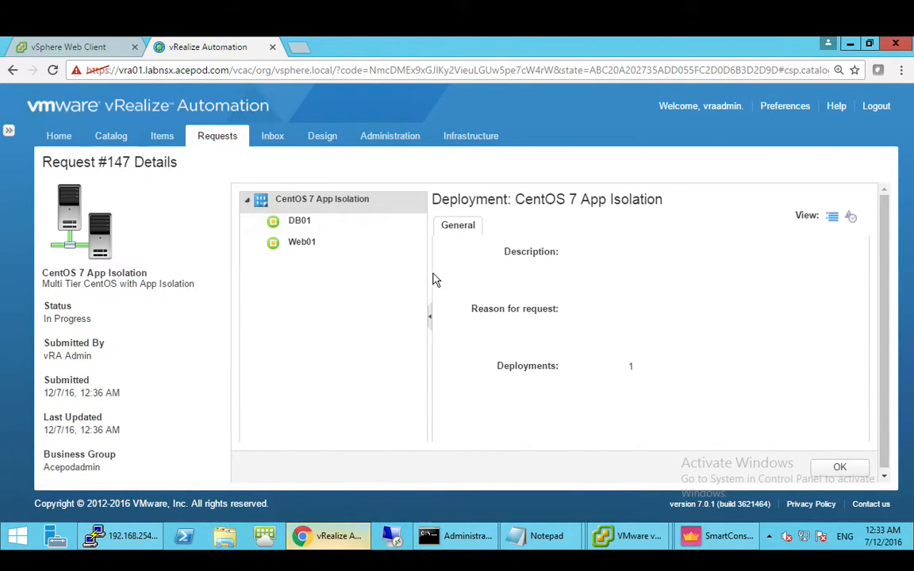
left_click(850, 218)
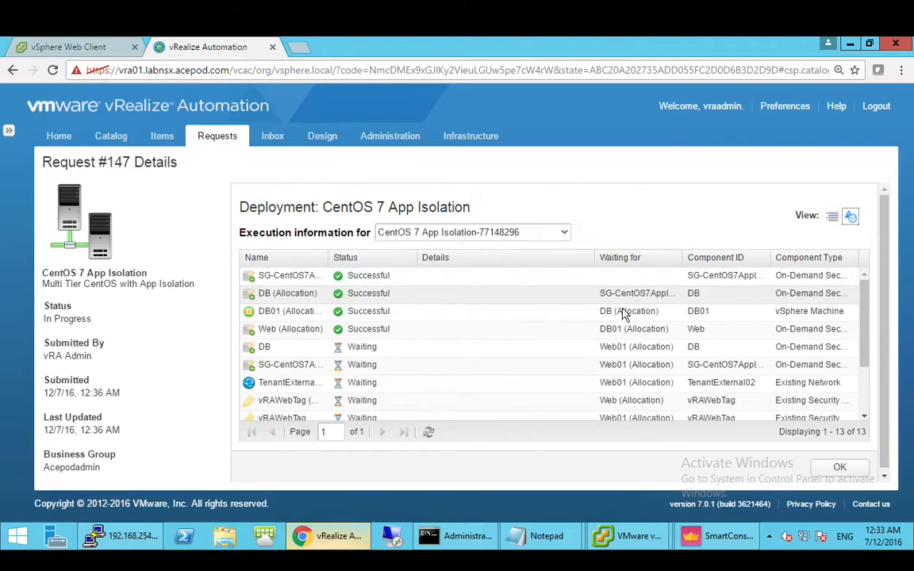
left_click_drag(327, 259, 438, 260)
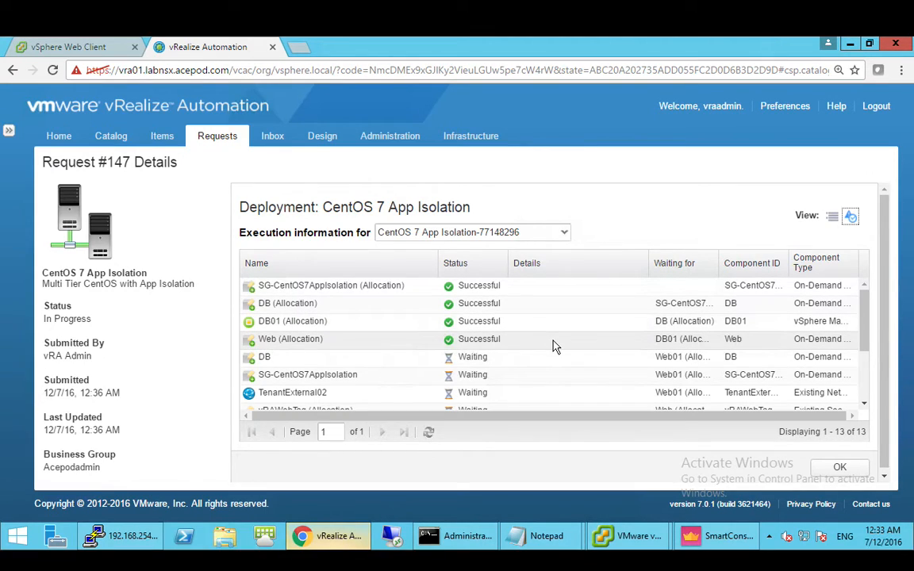
left_click(325, 138)
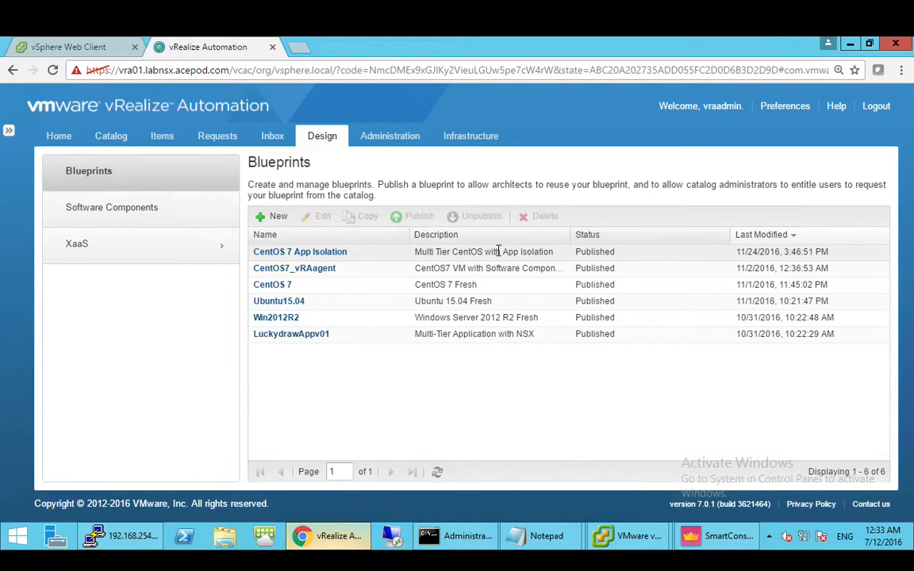
- Open the CentOS 7 App Isolation blueprint and place an Existing Network component on the canvas
left_click(333, 252)
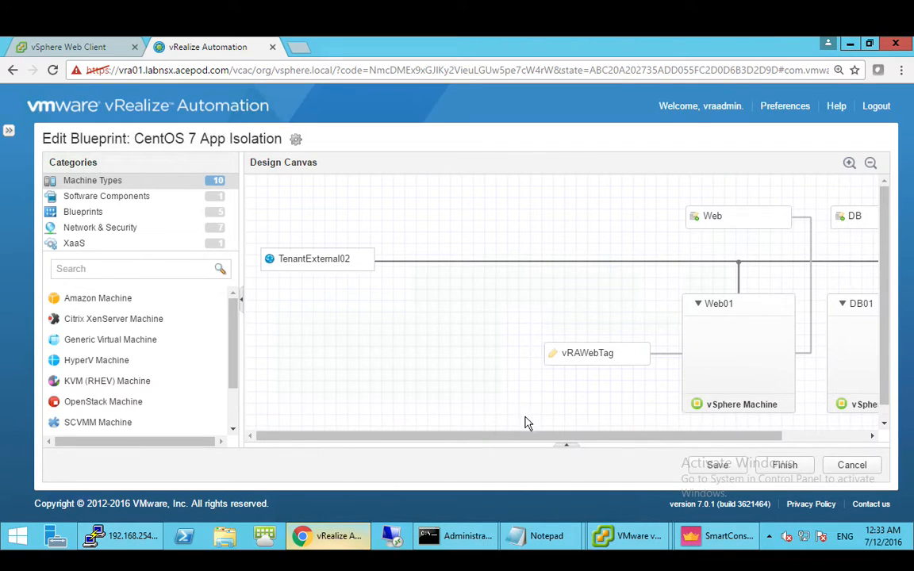
left_click_drag(526, 438, 673, 439)
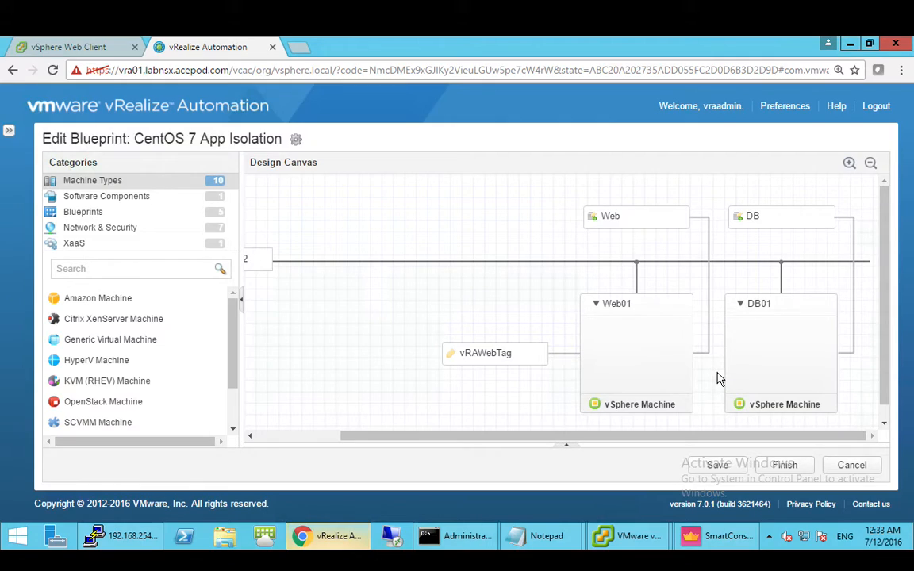
left_click(132, 234)
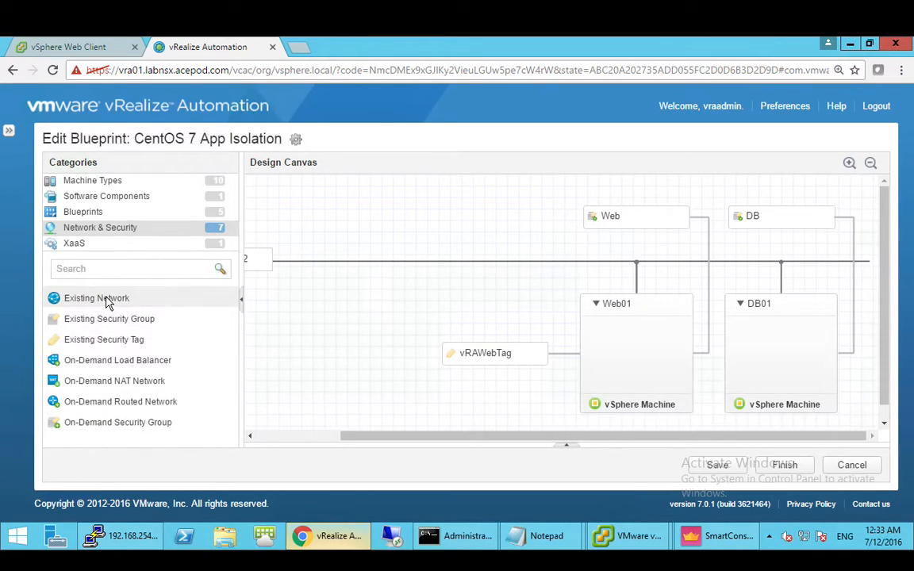
left_click_drag(107, 304, 342, 310)
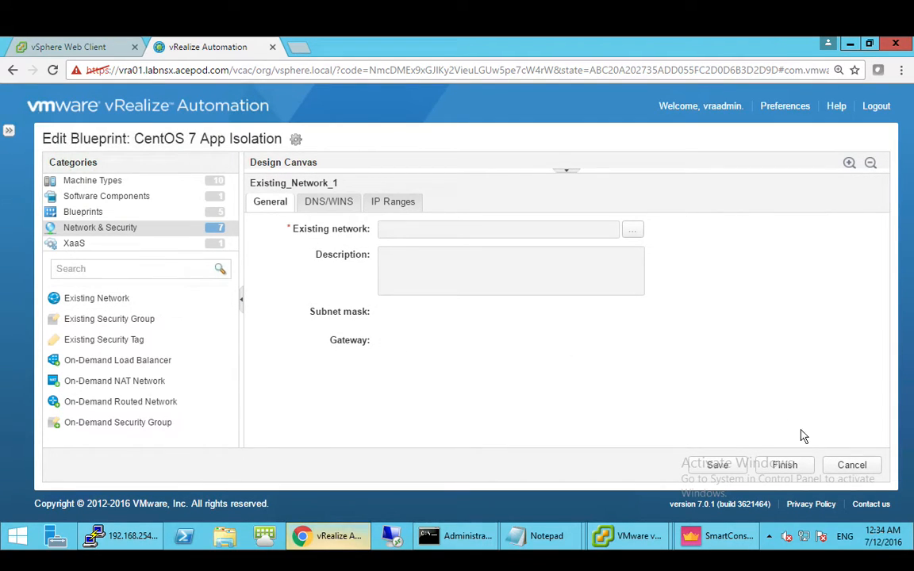
- Assign the Tenant-External01 network to Existing_Network_1
left_click(633, 231)
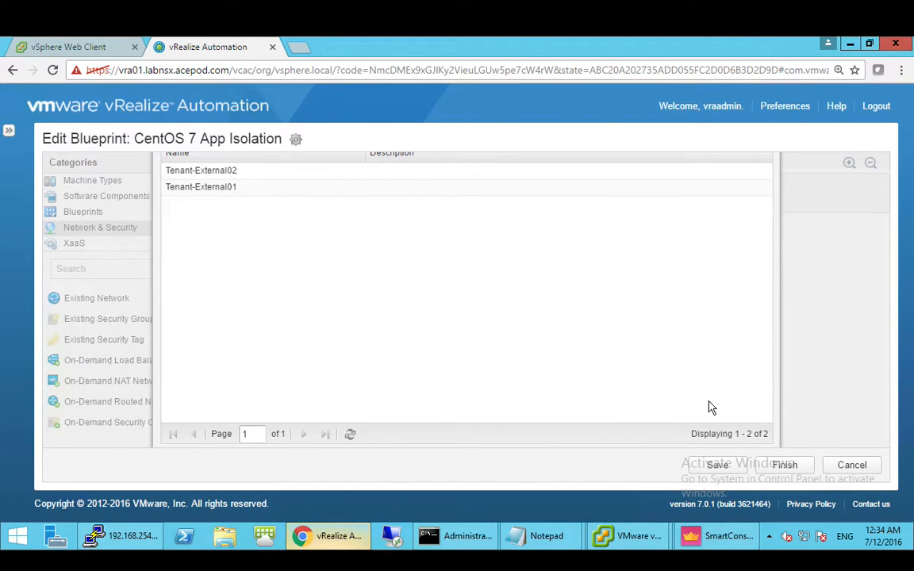
left_click(448, 196)
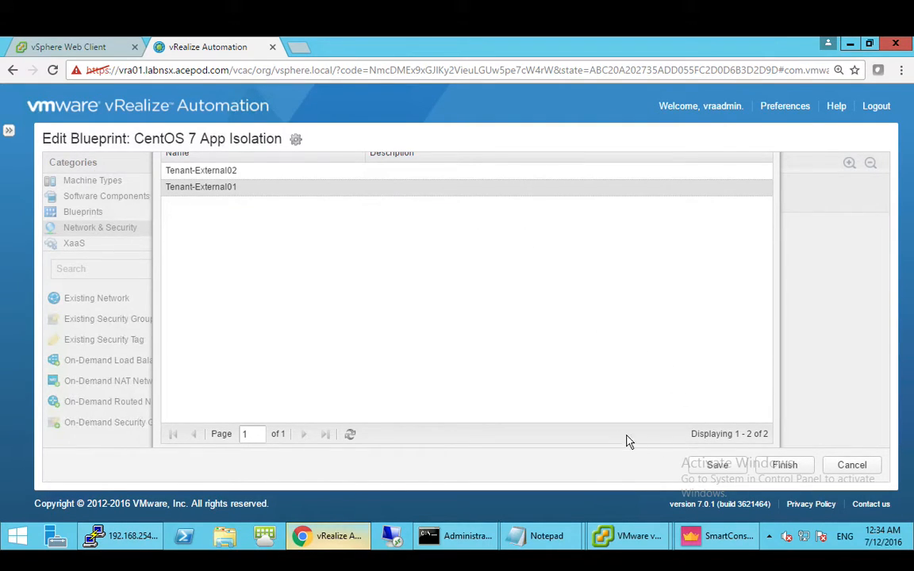
double_click(257, 194)
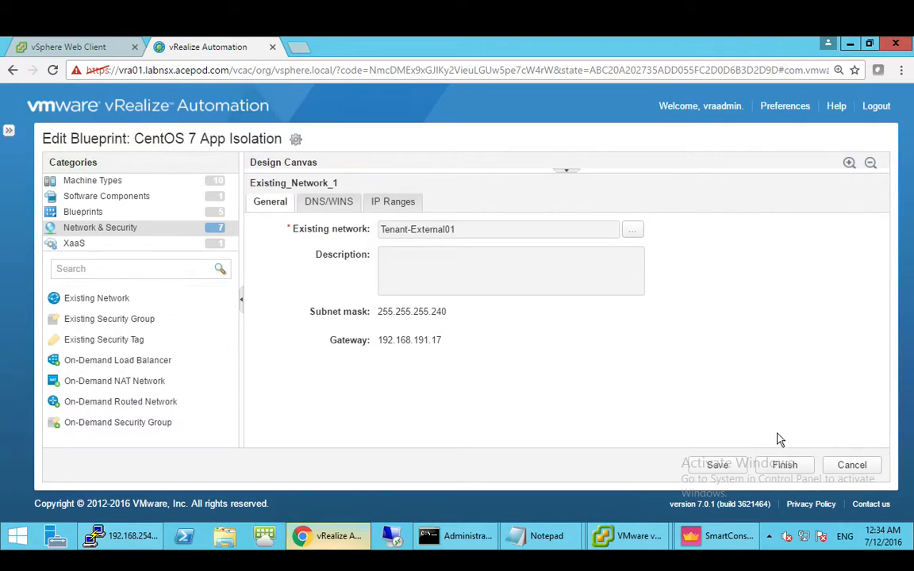
left_click(565, 170)
- Rearrange the canvas, then cancel the blueprint and discard the changes
left_click_drag(468, 432, 393, 435)
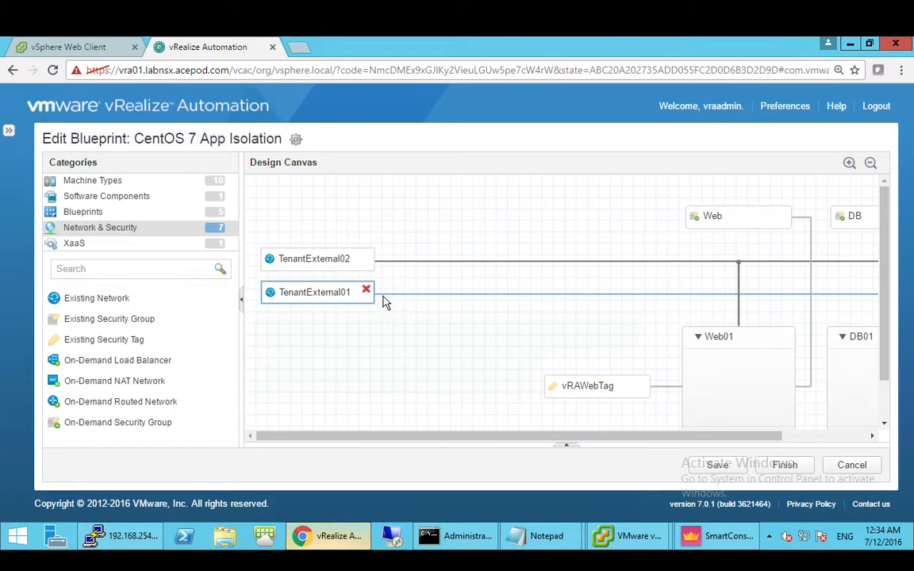
left_click_drag(665, 436, 749, 436)
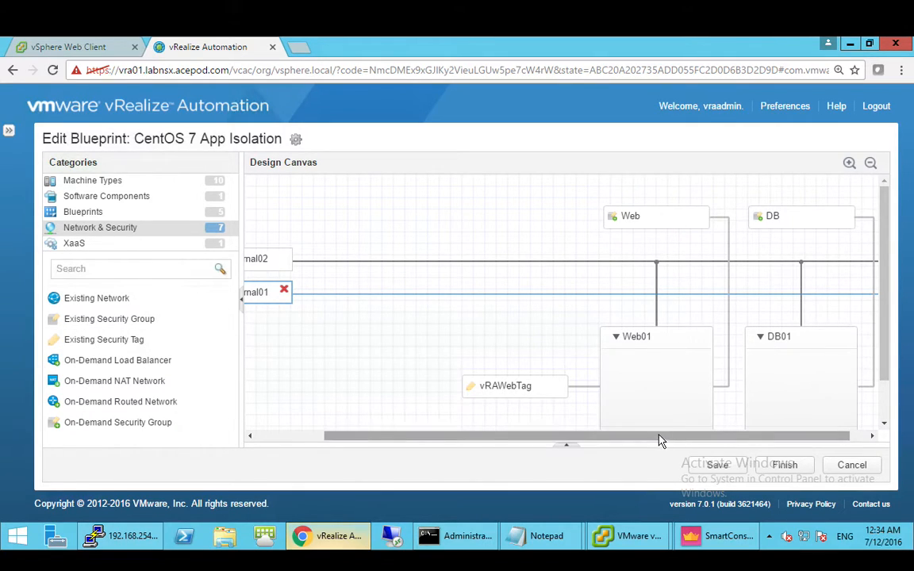
left_click_drag(659, 442, 676, 442)
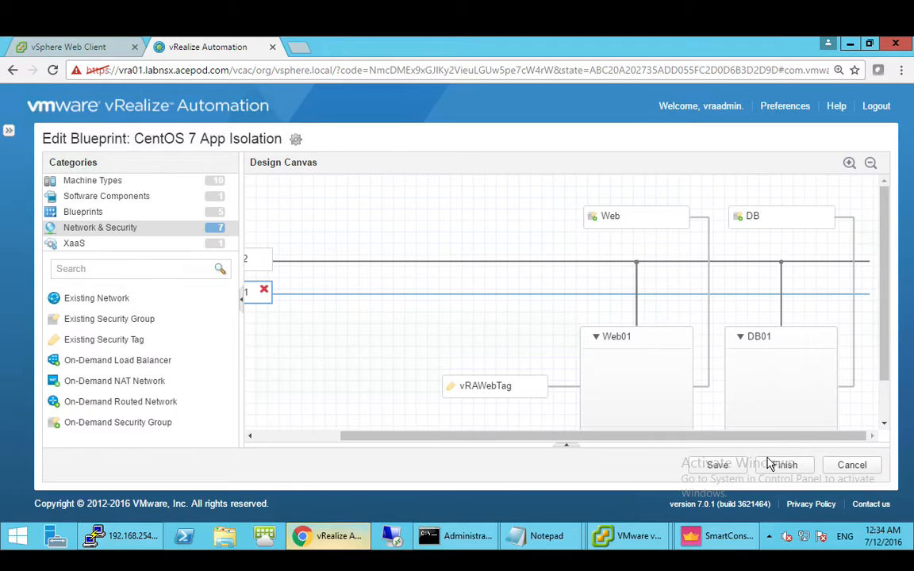
left_click(857, 468)
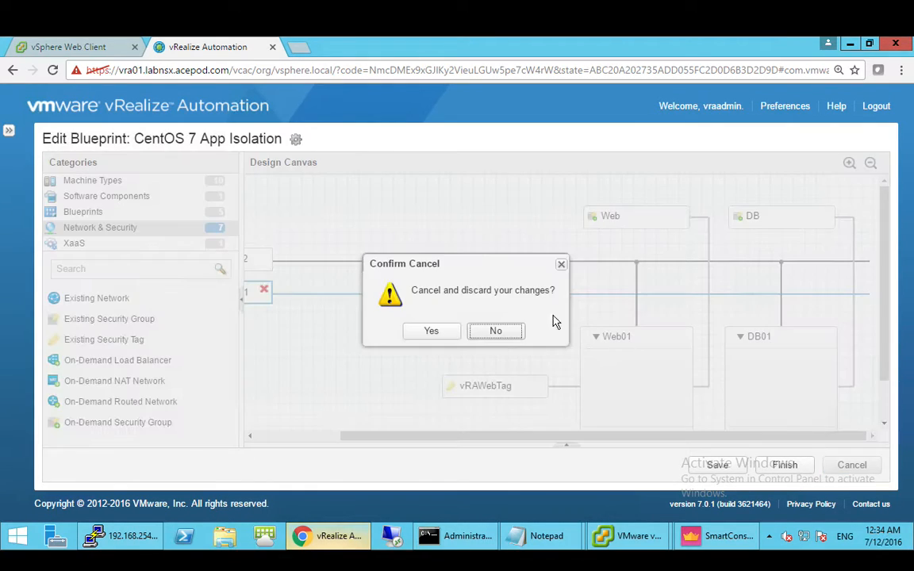
left_click(433, 332)
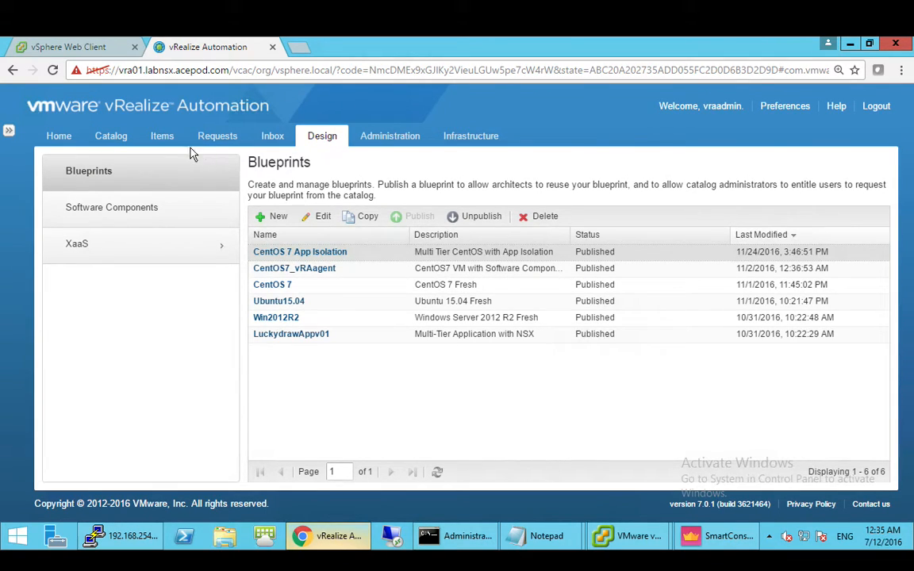
- Show request 147's execution details with wider Name and Status columns, DB01 and Web01 in progress
left_click(113, 140)
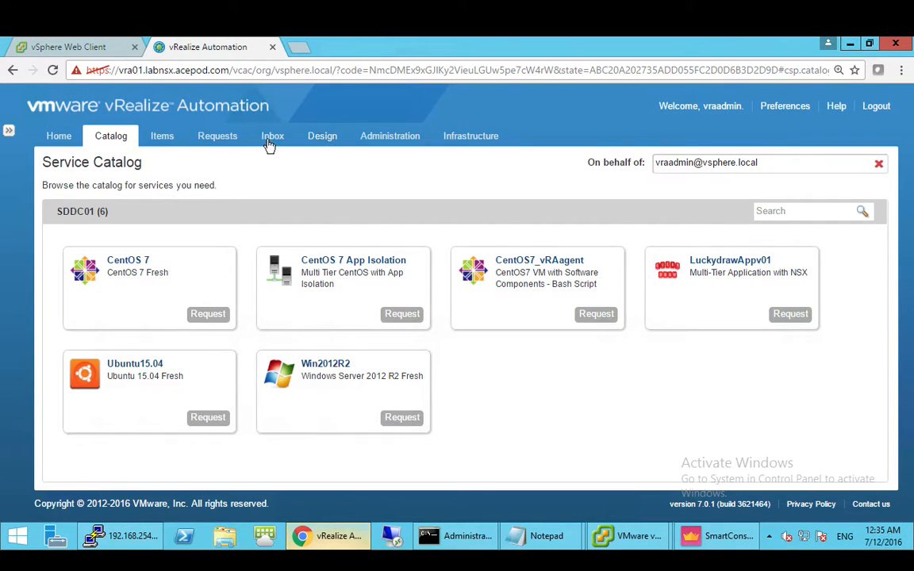
left_click(215, 137)
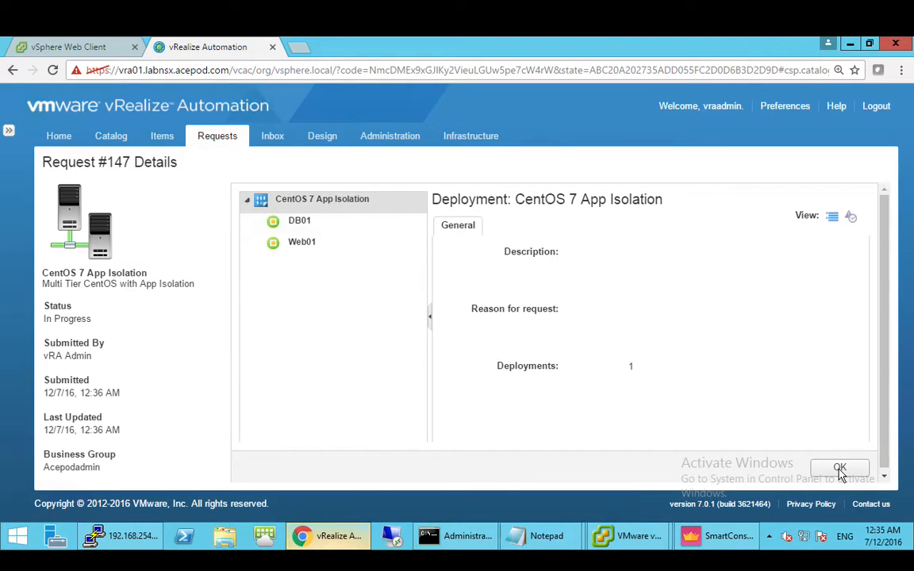
left_click(850, 216)
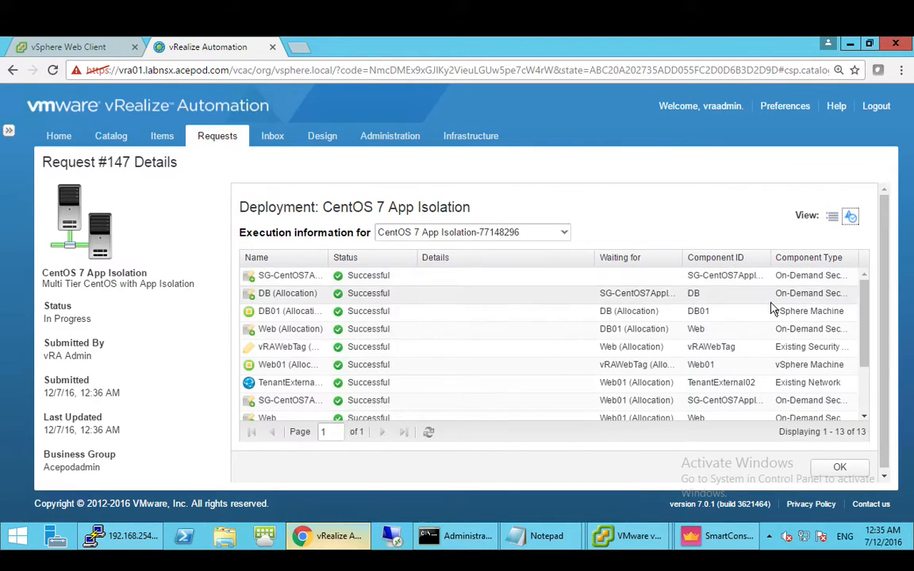
left_click_drag(329, 258, 380, 259)
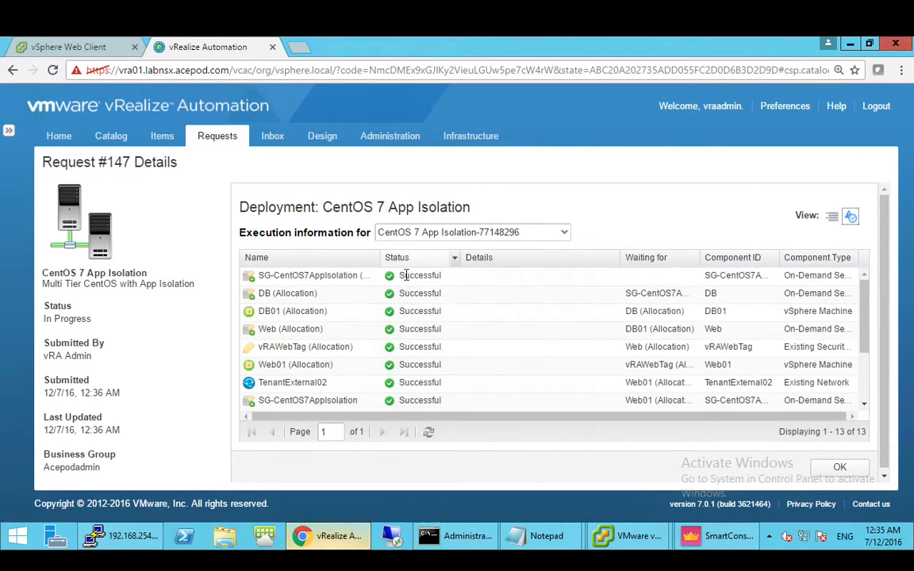
left_click_drag(462, 260, 492, 262)
scroll(543, 332, "down", 3)
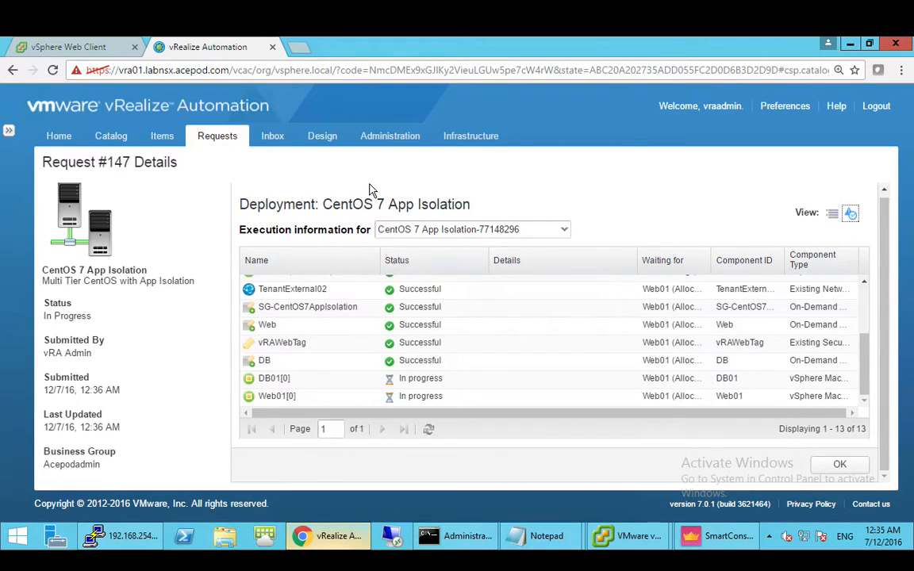
left_click(102, 49)
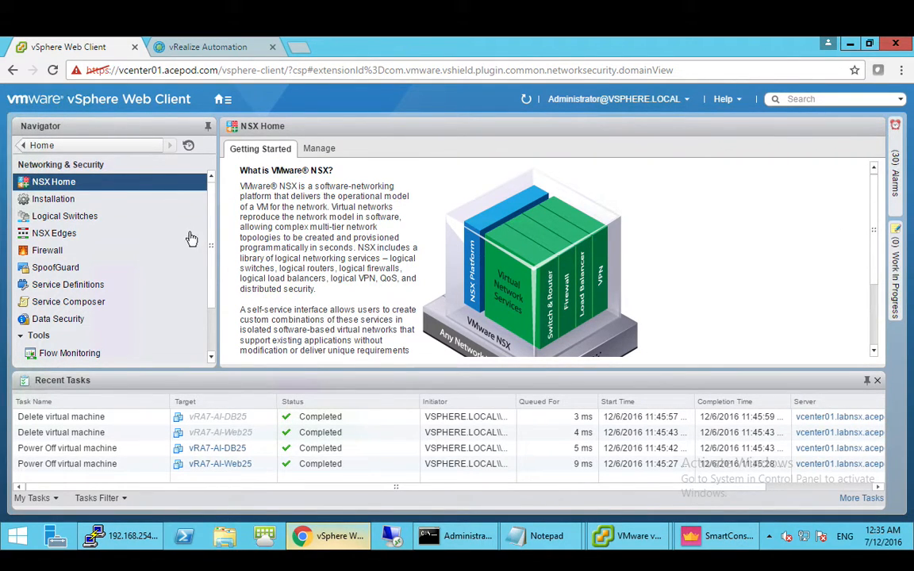
- Expand the vRA-Web Sec Policy section in NSX Firewall to review rules 20–21
left_click(142, 256)
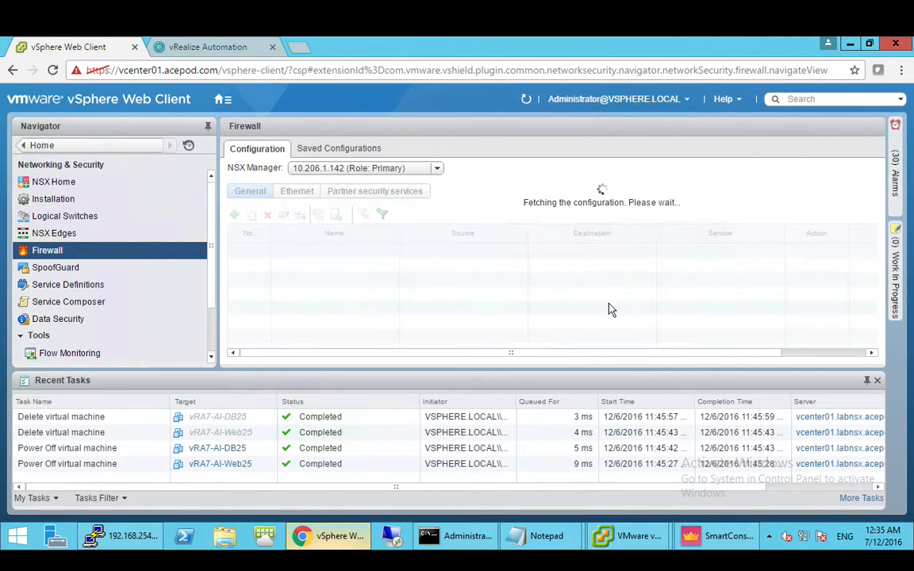
left_click_drag(738, 379, 738, 464)
scroll(381, 349, "down", 2)
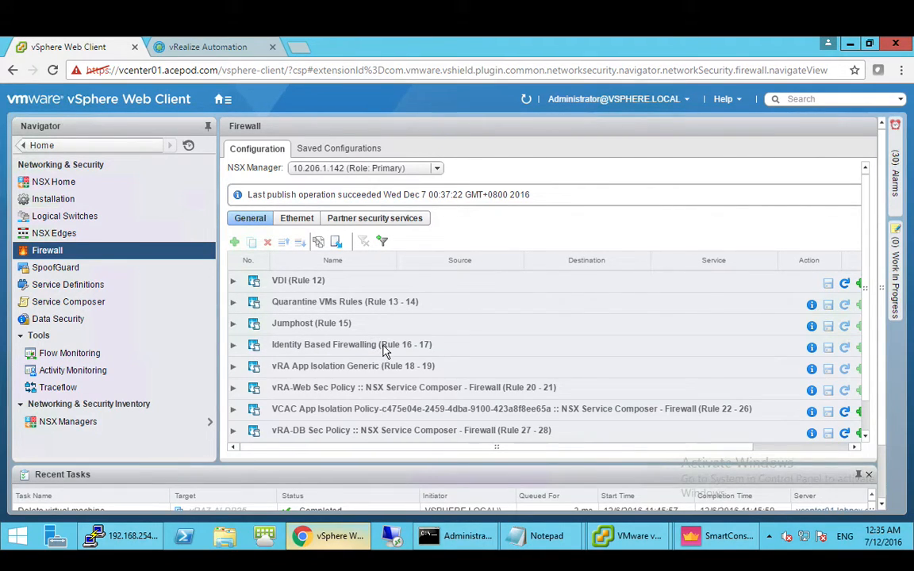
left_click(233, 388)
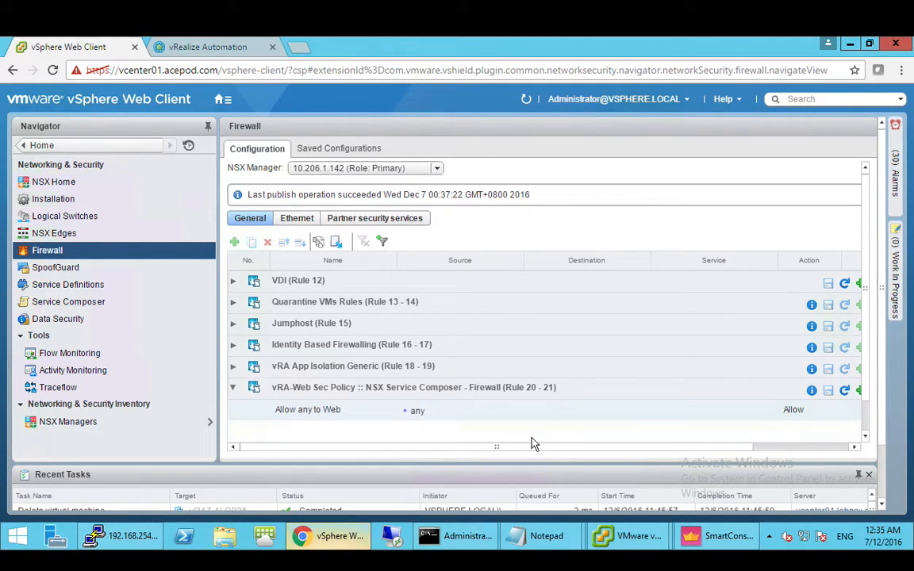
scroll(531, 424, "down", 3)
scroll(523, 406, "up", 5)
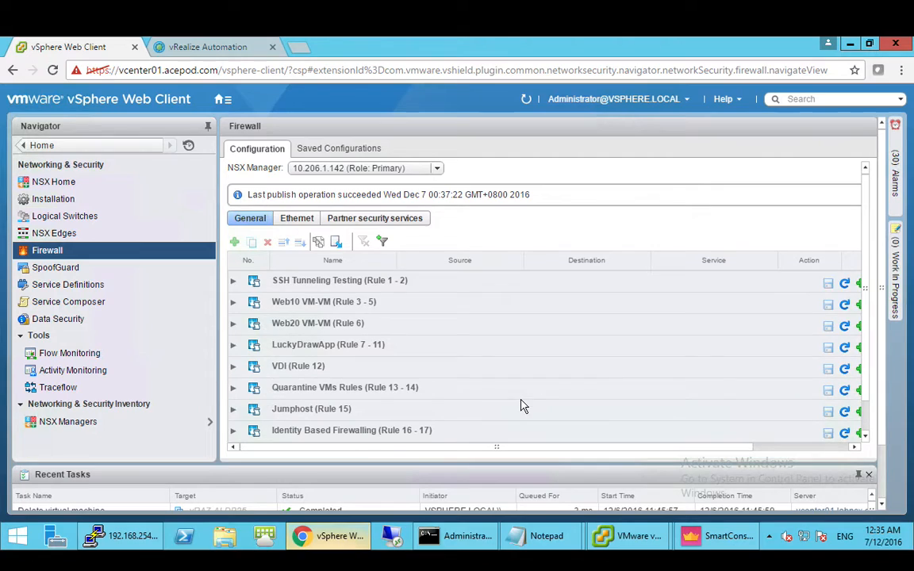
scroll(531, 410, "down", 3)
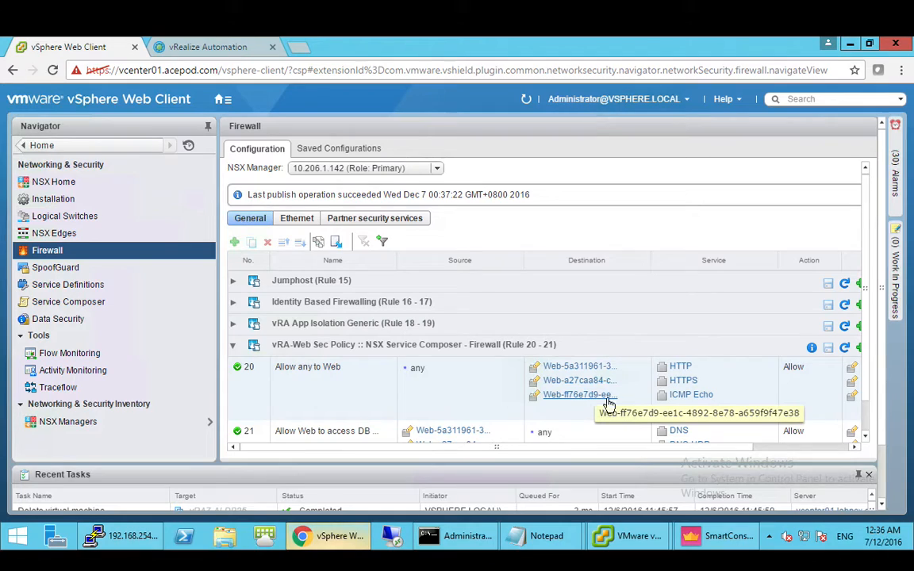
left_click(146, 308)
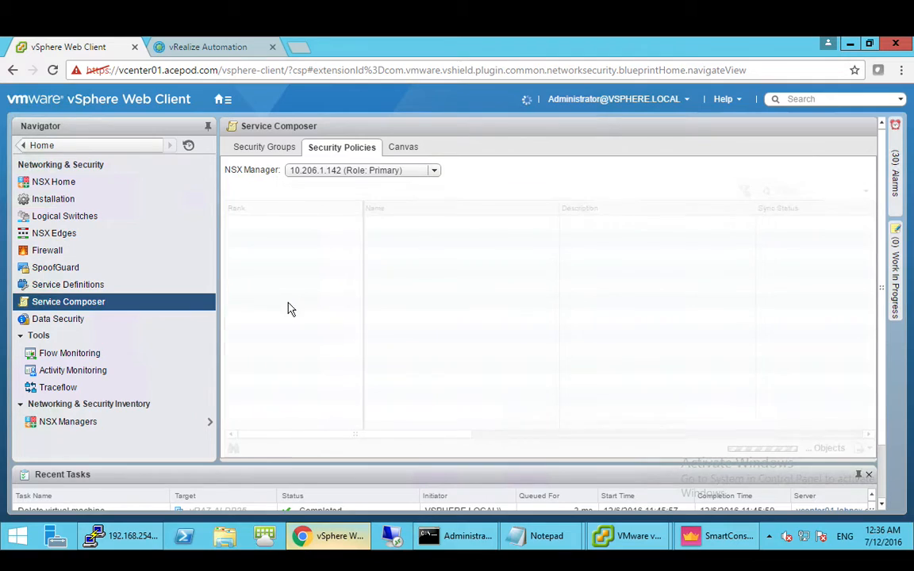
- List security groups with full names and confirm SG-vRA-Web-Tag contains vRA7-AI-Web21
left_click(265, 147)
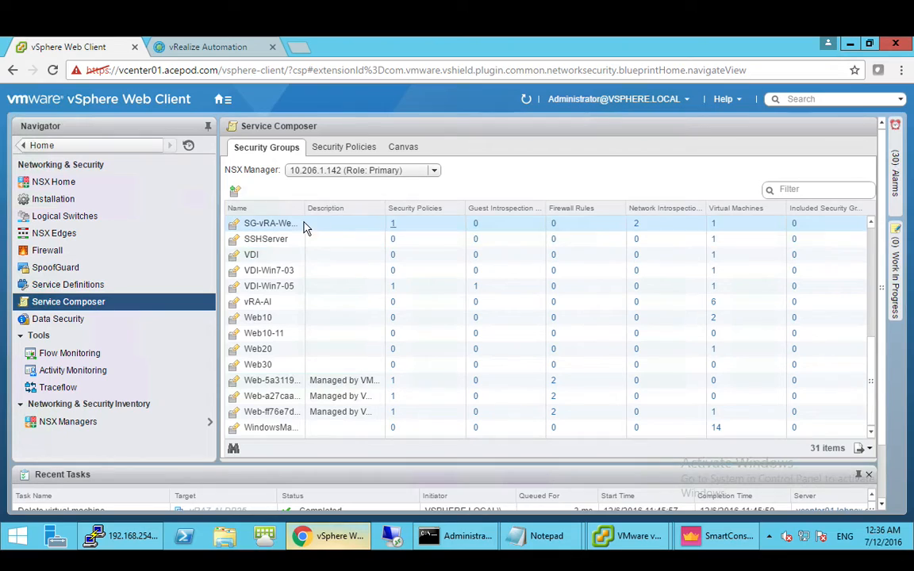
left_click_drag(306, 208, 326, 209)
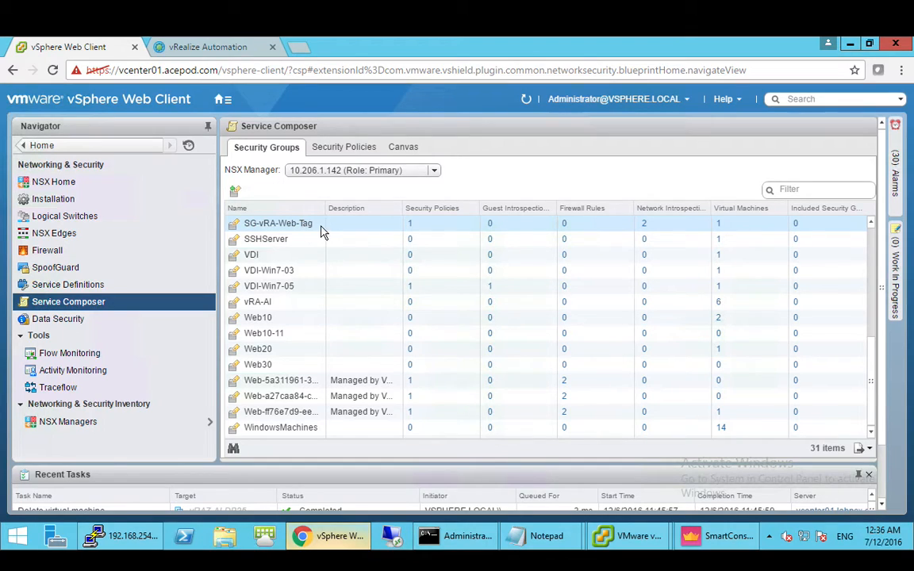
left_click(375, 230)
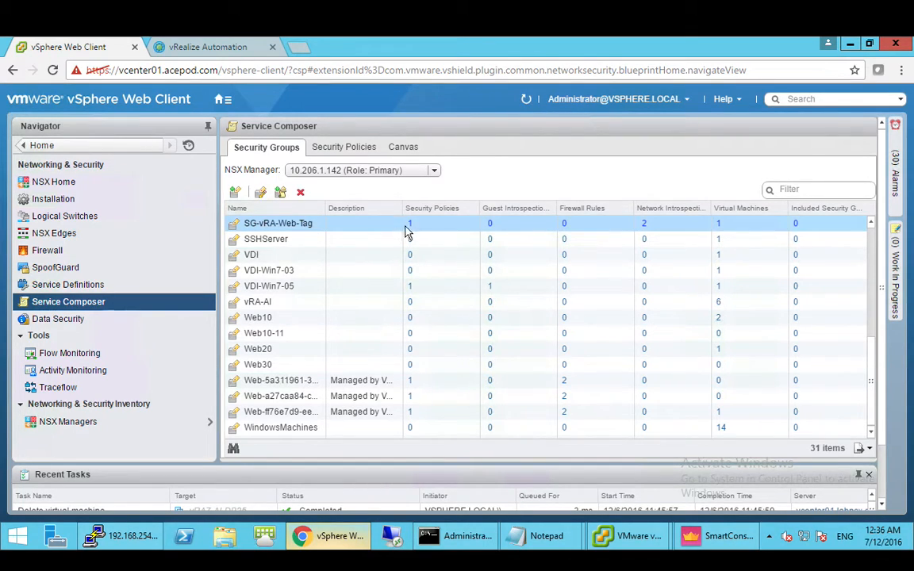
left_click(720, 224)
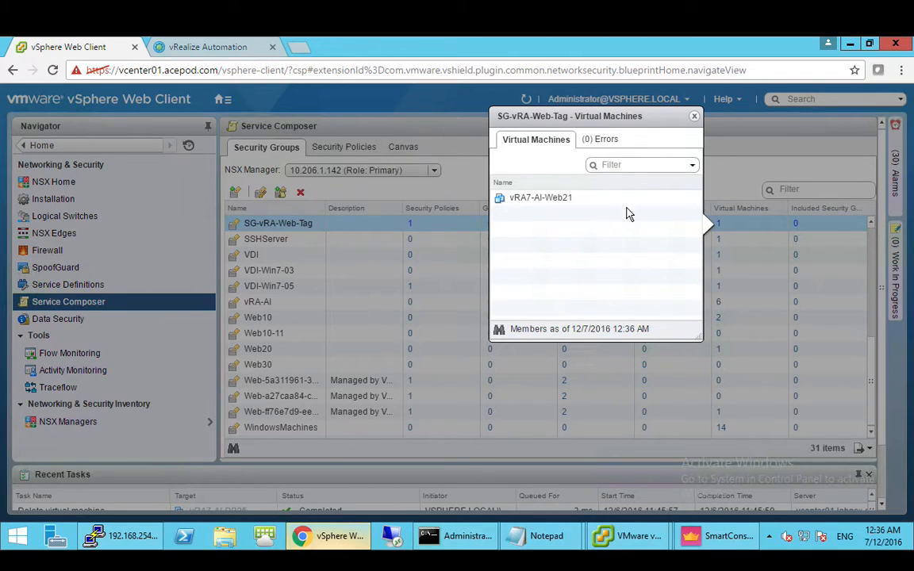
left_click(694, 119)
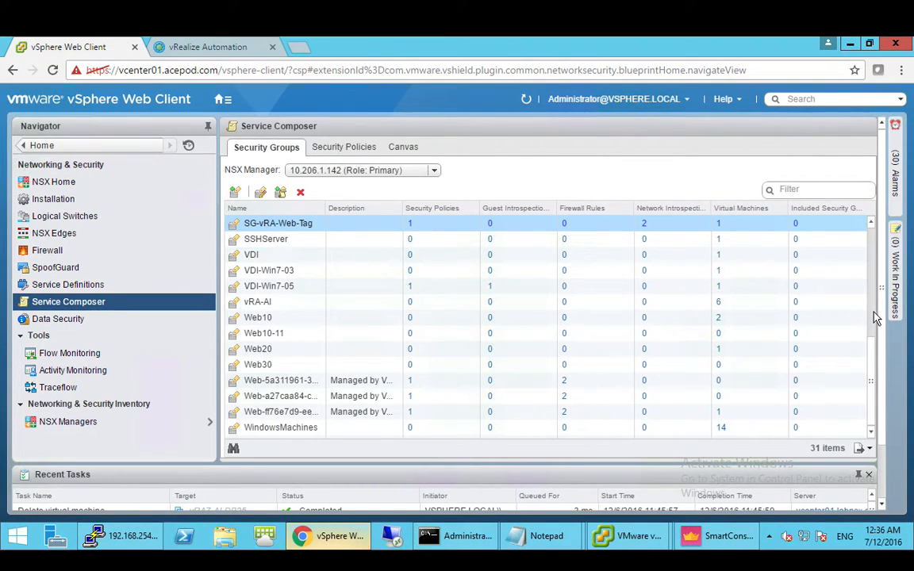
- Scroll the security groups list up to the CentOS7 groups and select vRA-AI
left_click(871, 224)
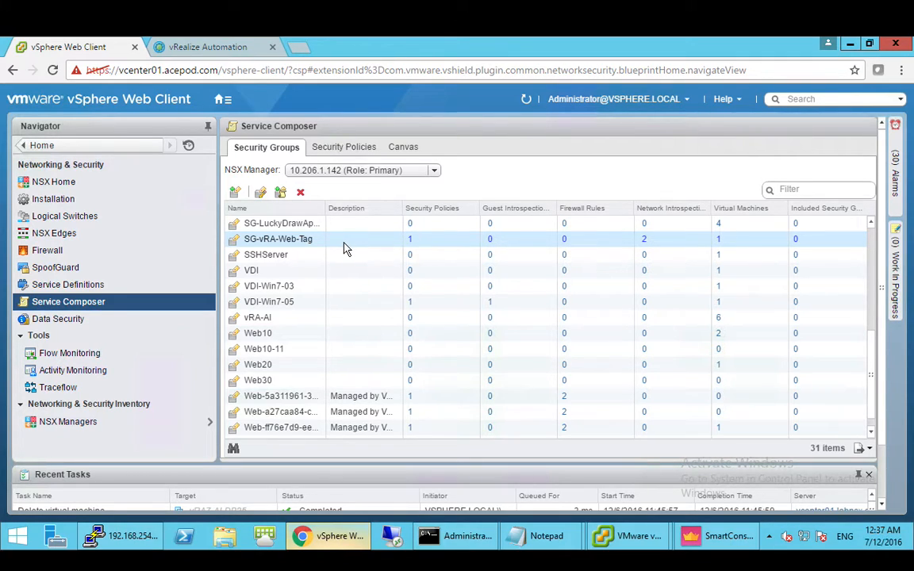
left_click(871, 224)
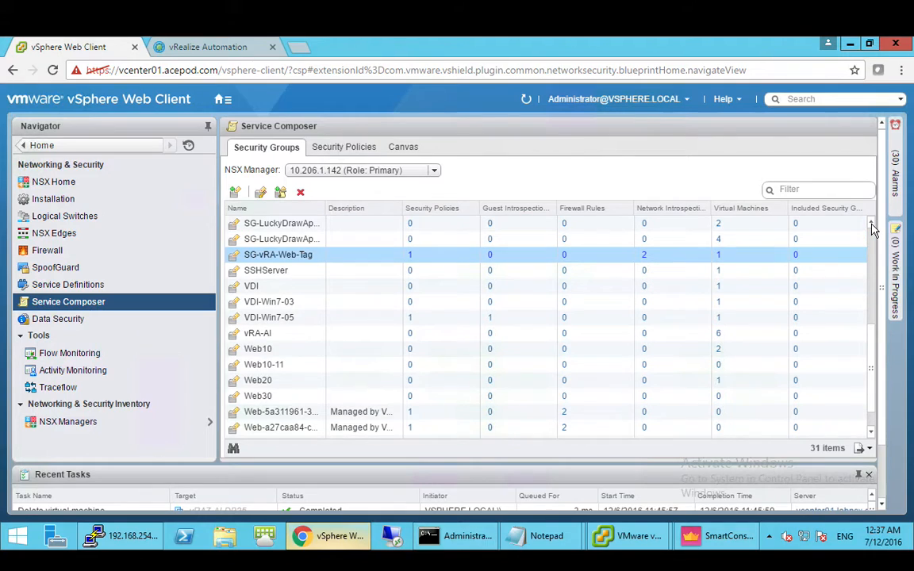
left_click(870, 224)
left_click(871, 224)
left_click(870, 224)
left_click(870, 224)
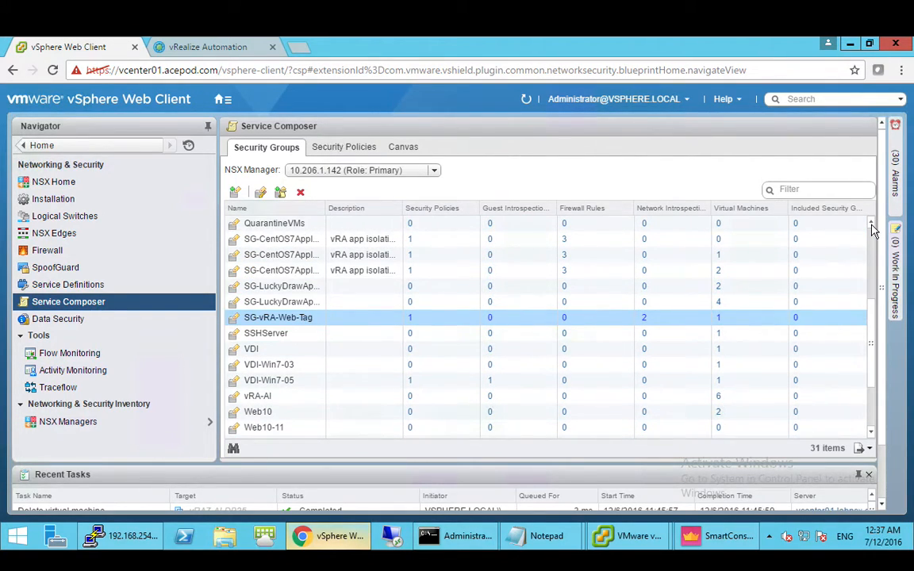
left_click(870, 224)
left_click(871, 224)
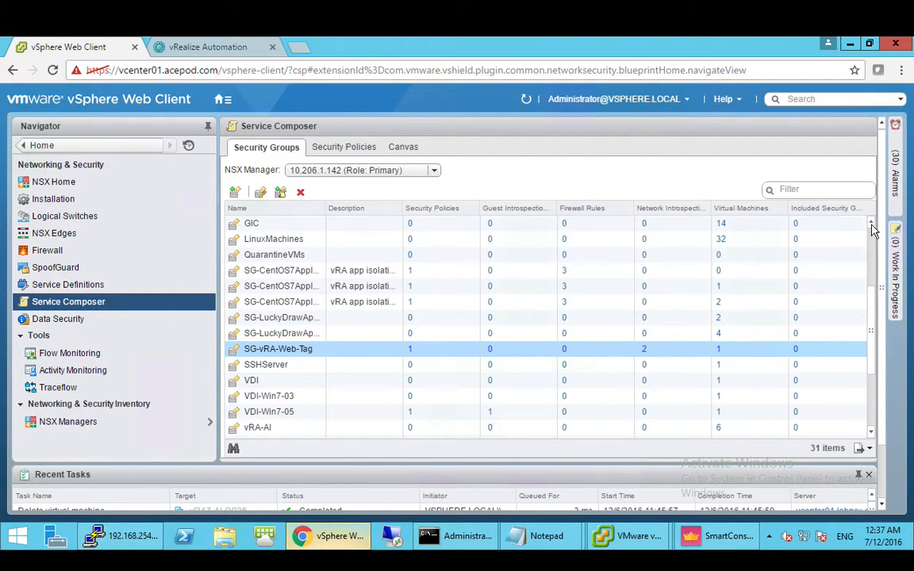
left_click(869, 432)
left_click(871, 434)
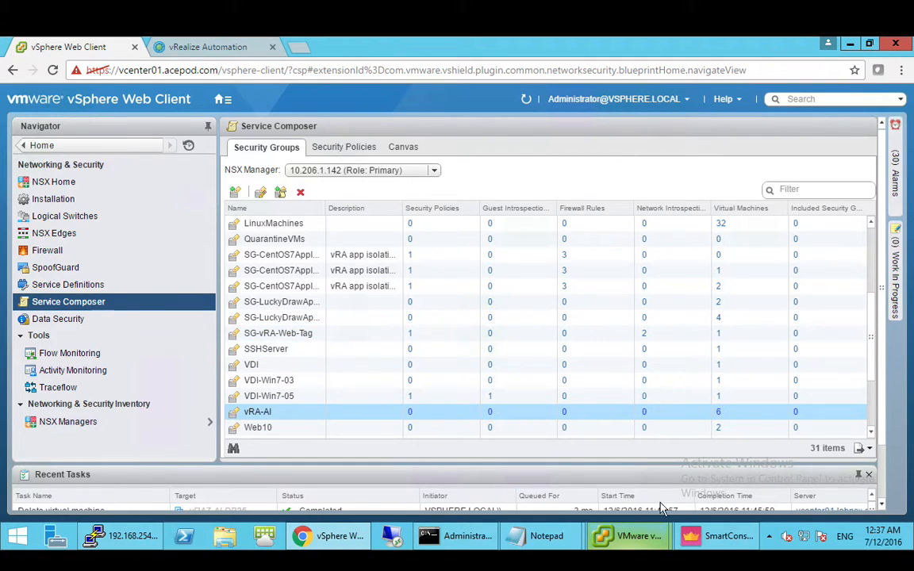
- Refresh the request's execution information three times; DB01[0] and Web01[0] remain in progress
left_click(234, 49)
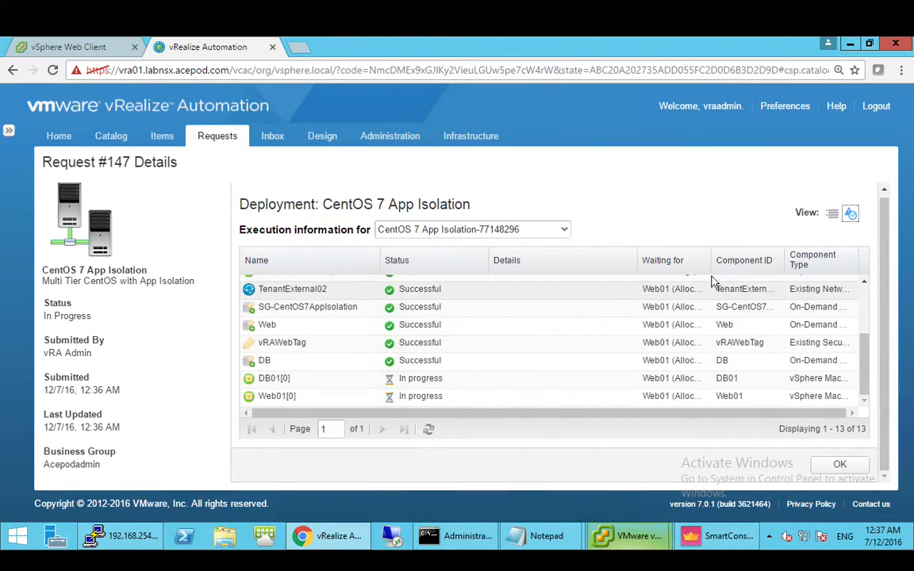
left_click(429, 431)
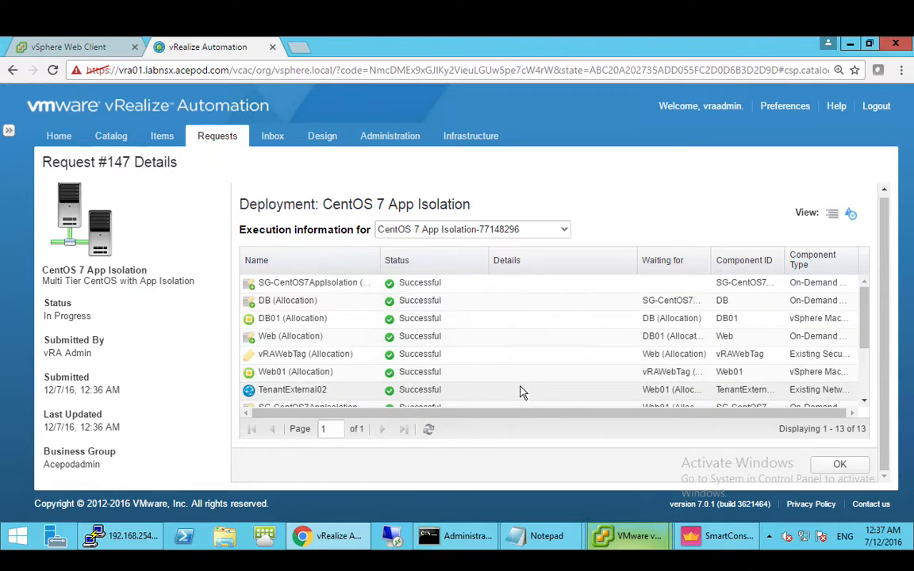
scroll(522, 369, "down", 3)
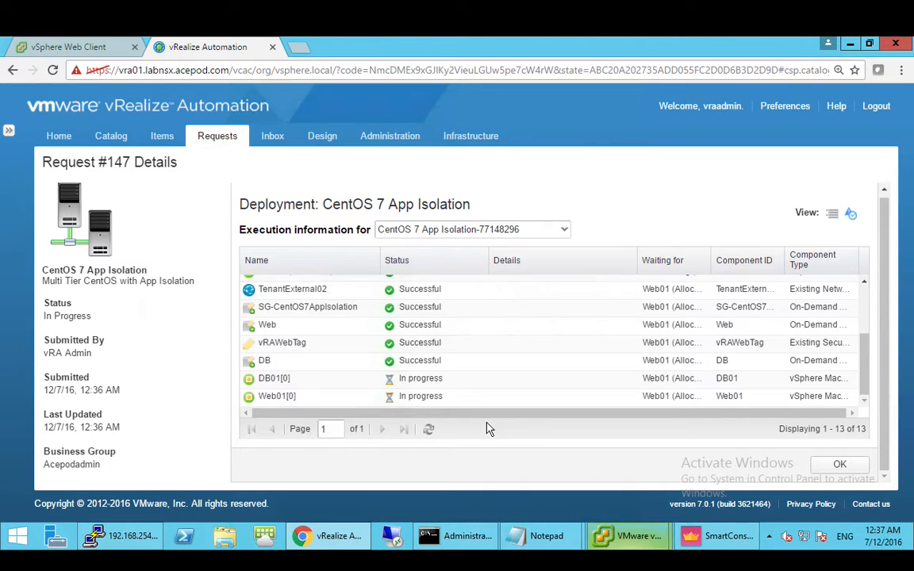
left_click(432, 432)
scroll(438, 387, "down", 3)
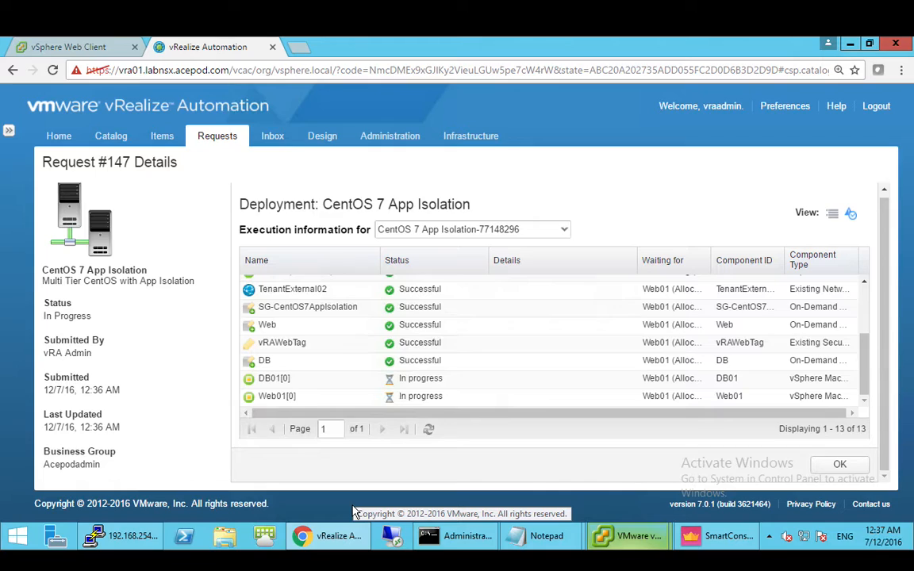
left_click(427, 432)
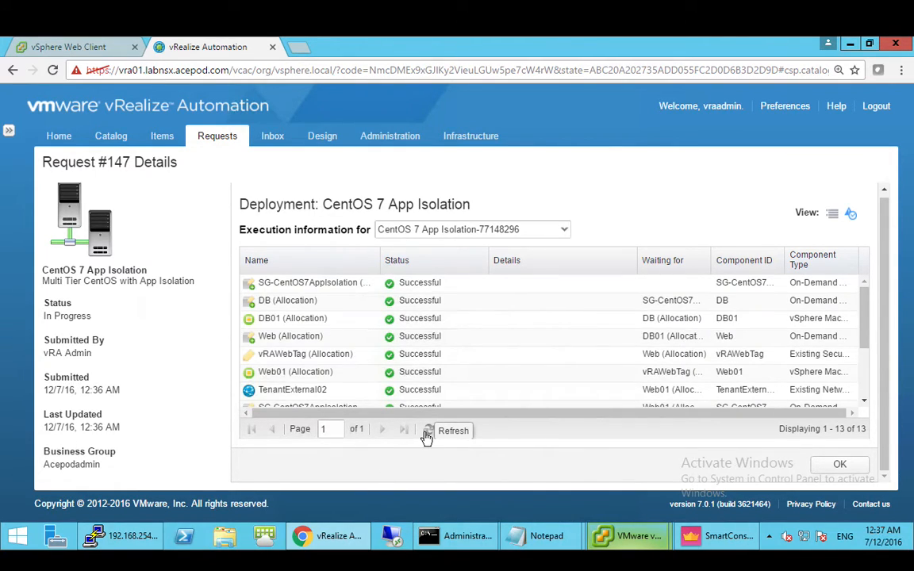
scroll(492, 340, "down", 3)
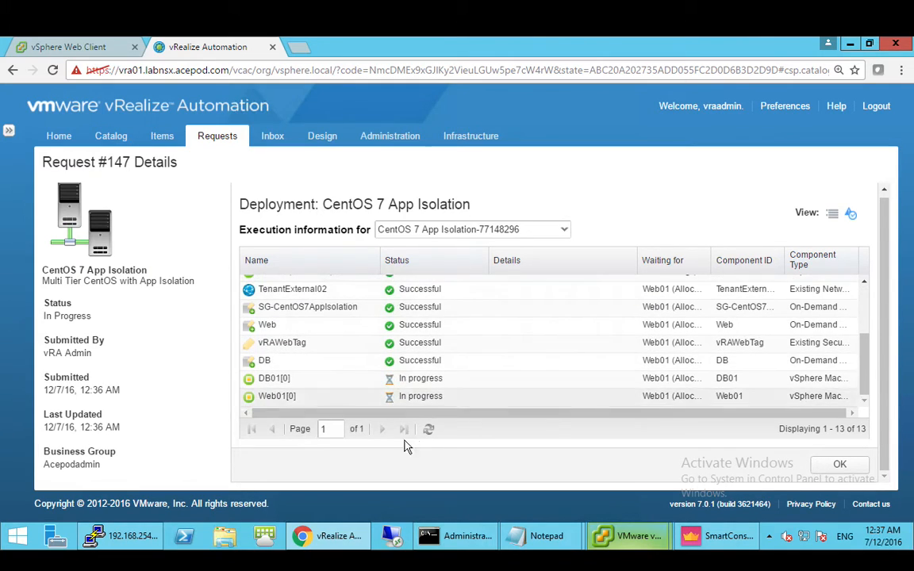
left_click(82, 49)
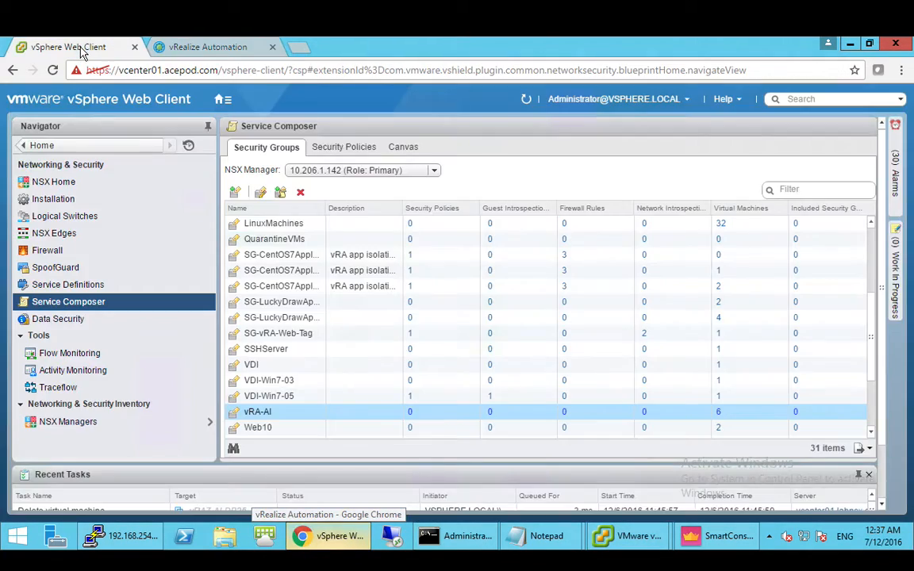
- Verify SG-vRA-Web-Tag's two network introspection rules redirect traffic to Check Point
left_click(608, 414)
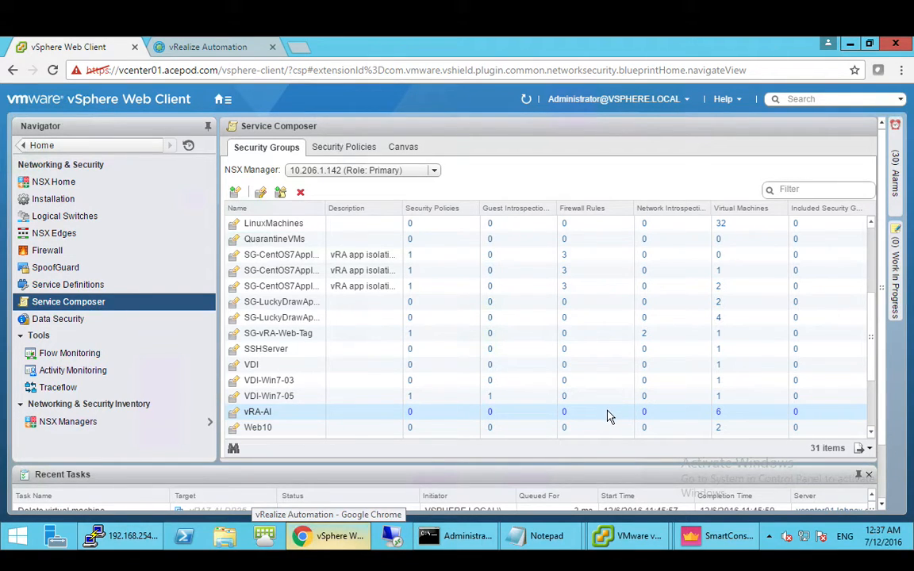
scroll(566, 292, "down", 3)
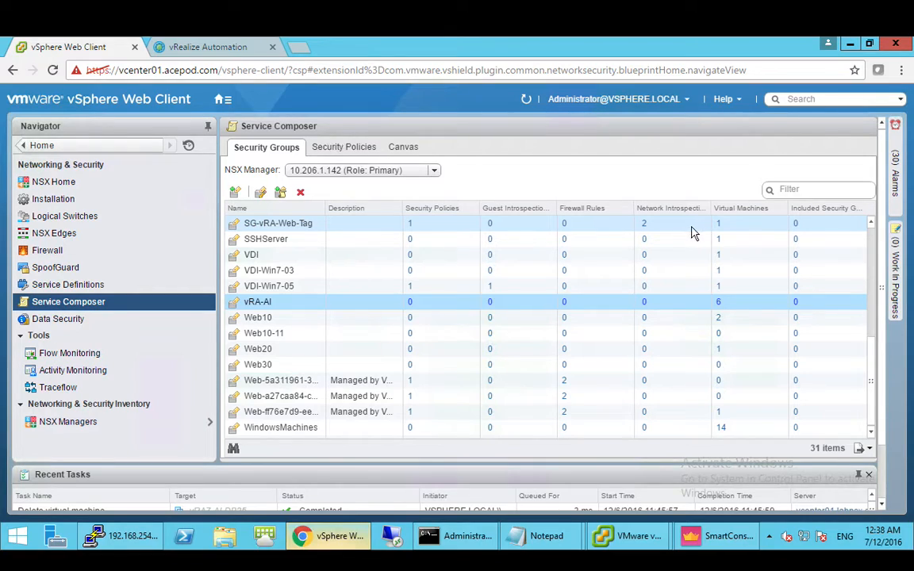
left_click(645, 229)
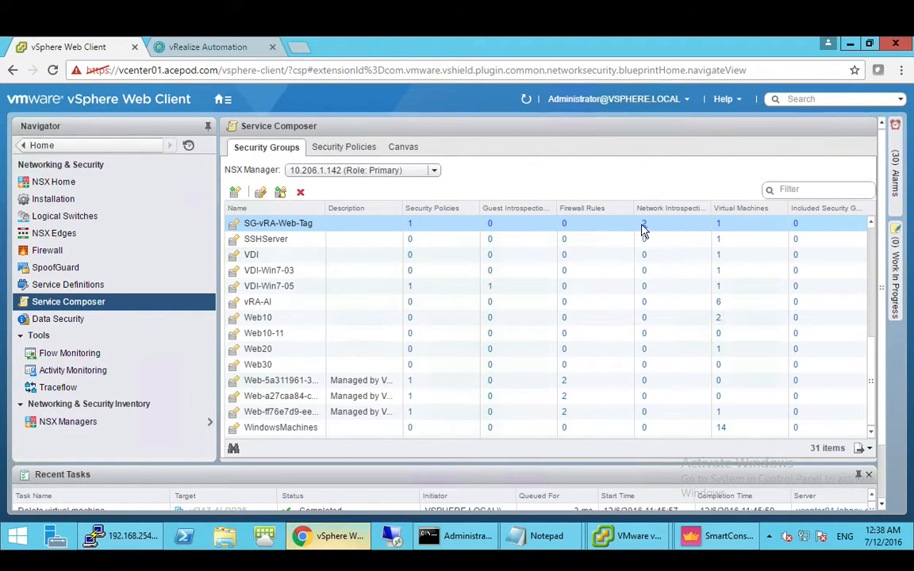
left_click(644, 229)
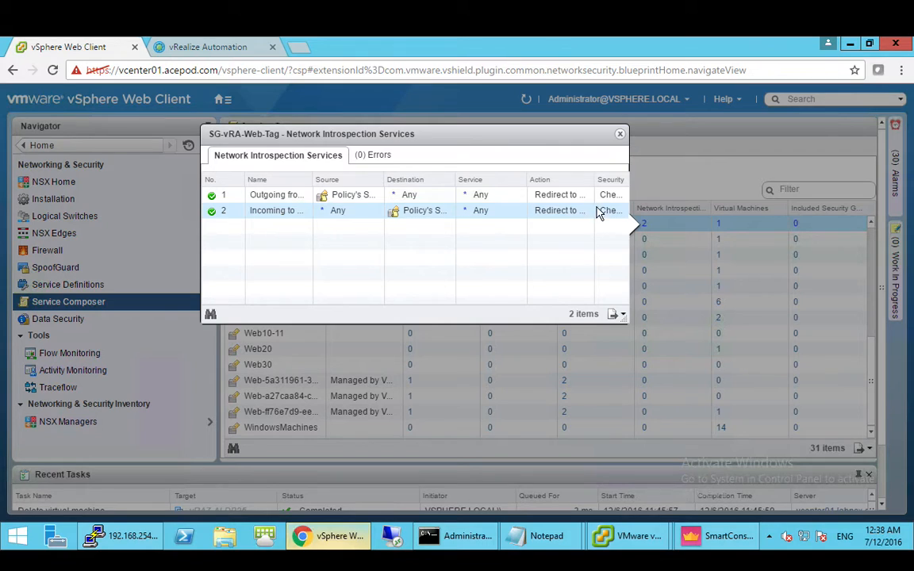
left_click_drag(595, 181, 615, 181)
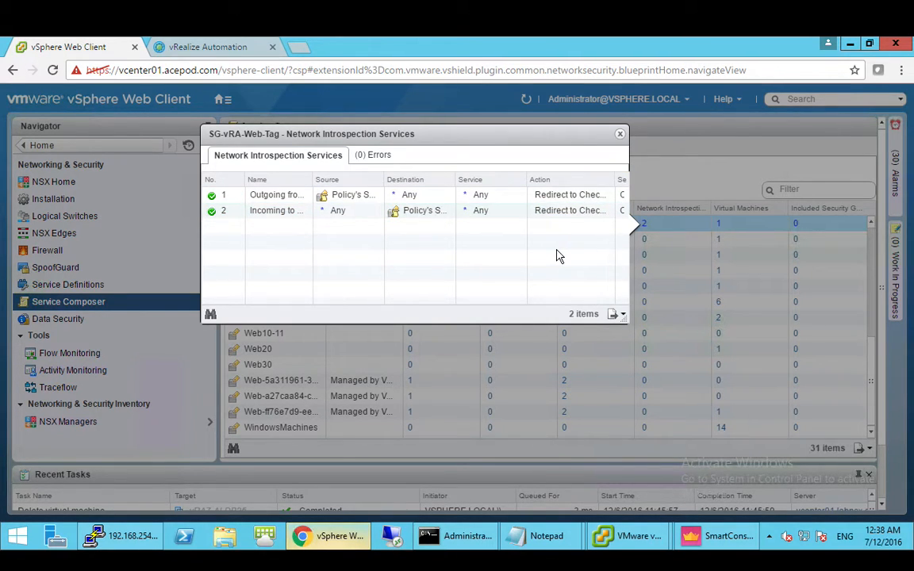
left_click(620, 133)
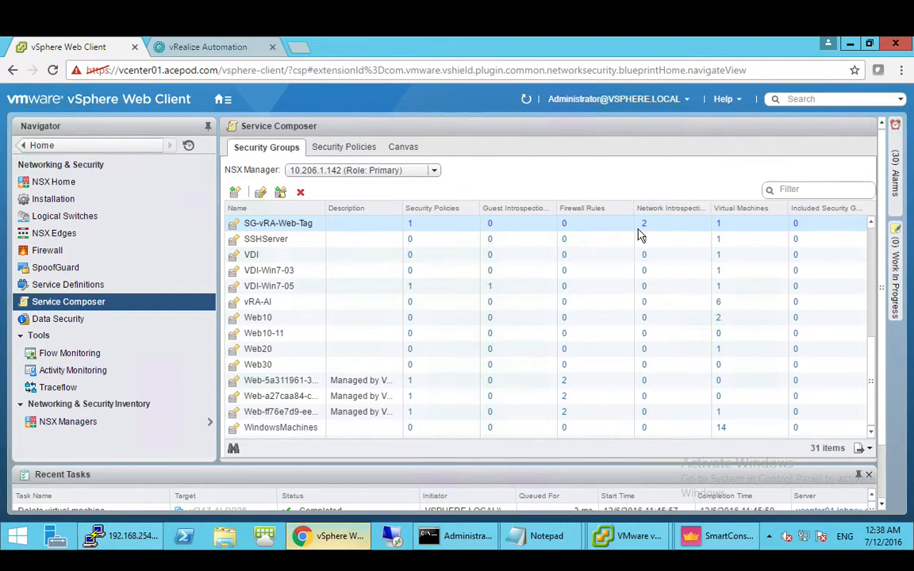
left_click(340, 147)
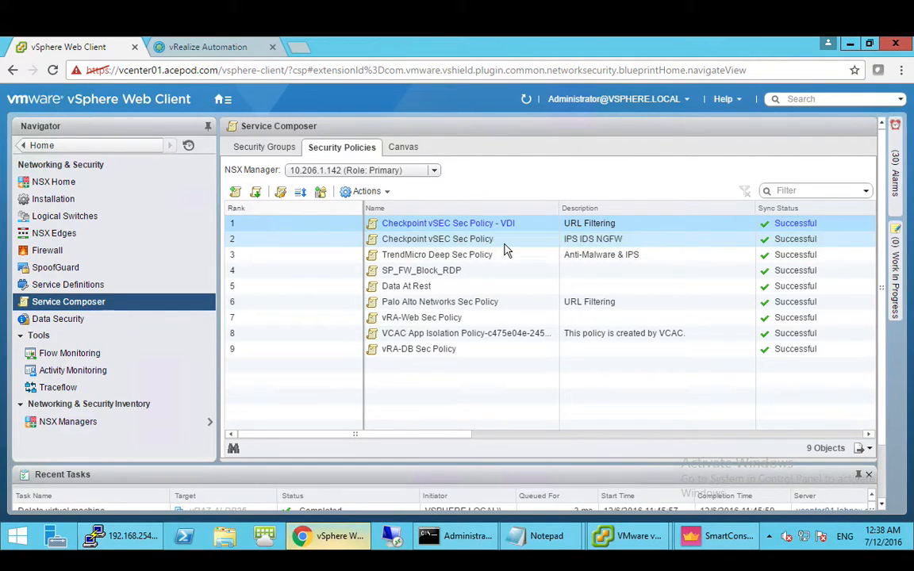
left_click(497, 242)
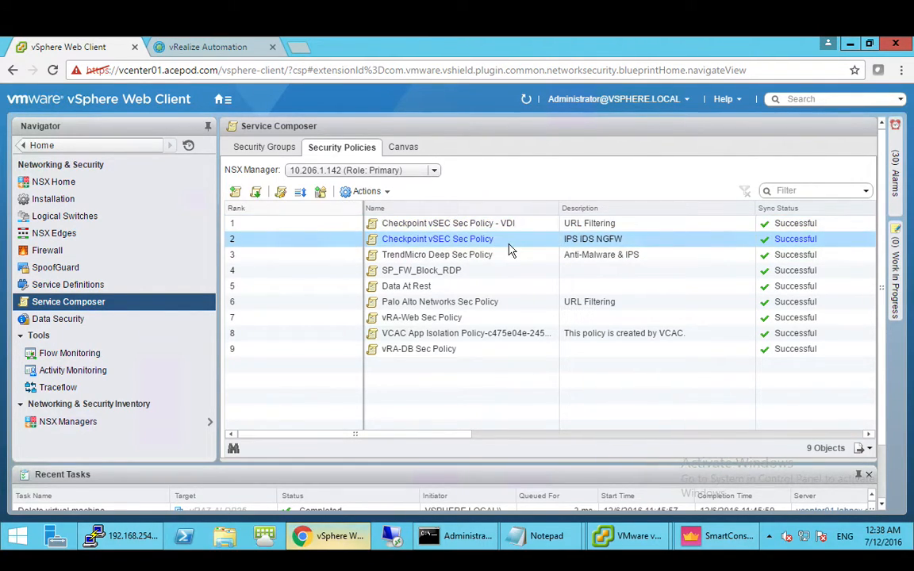
right_click(486, 243)
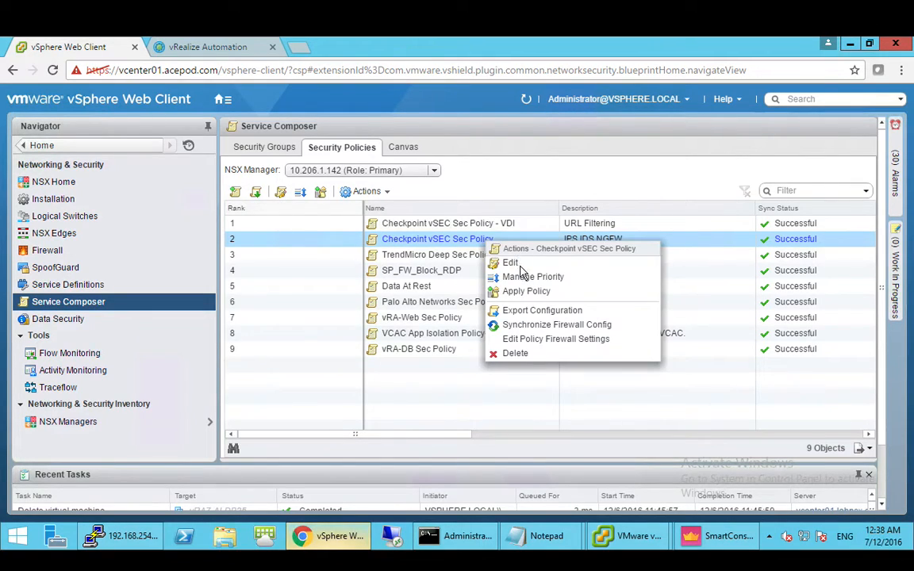
left_click(510, 262)
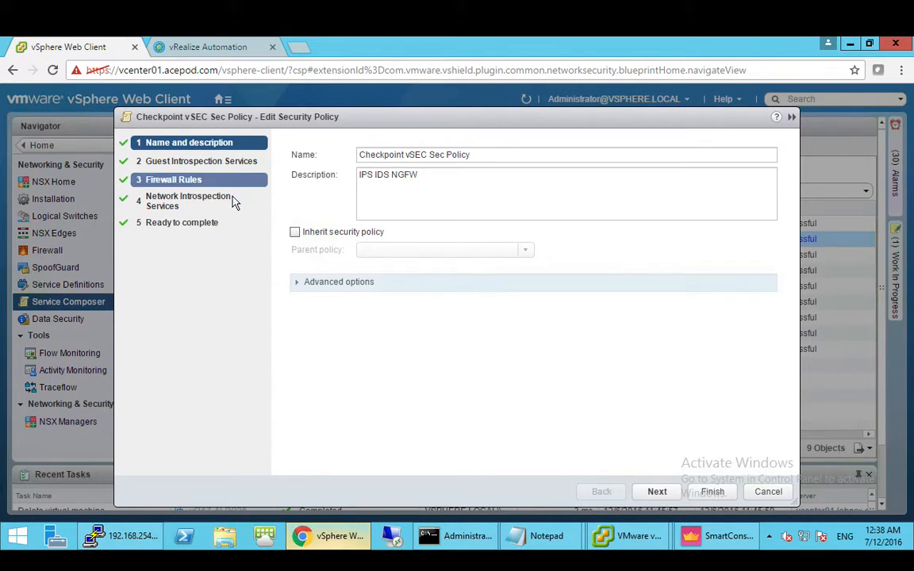
left_click(225, 203)
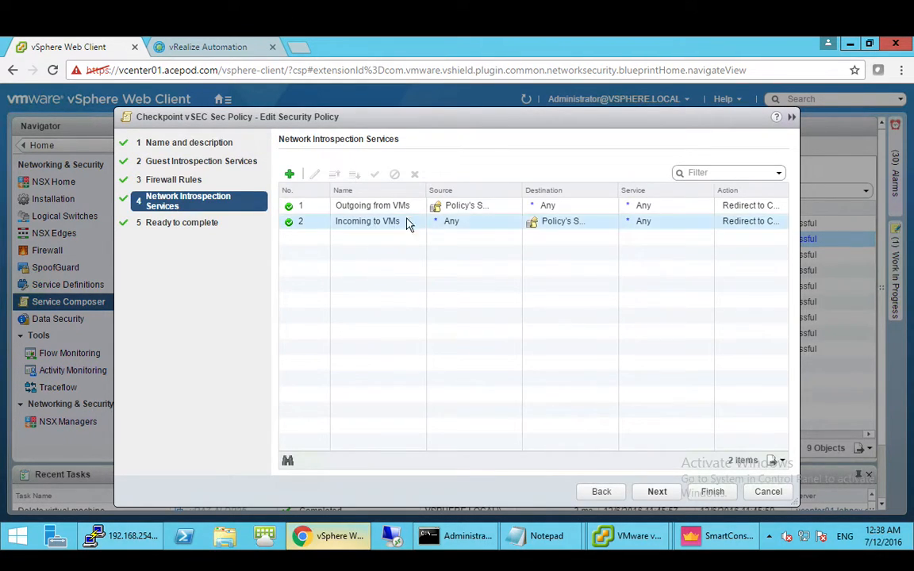
left_click(766, 492)
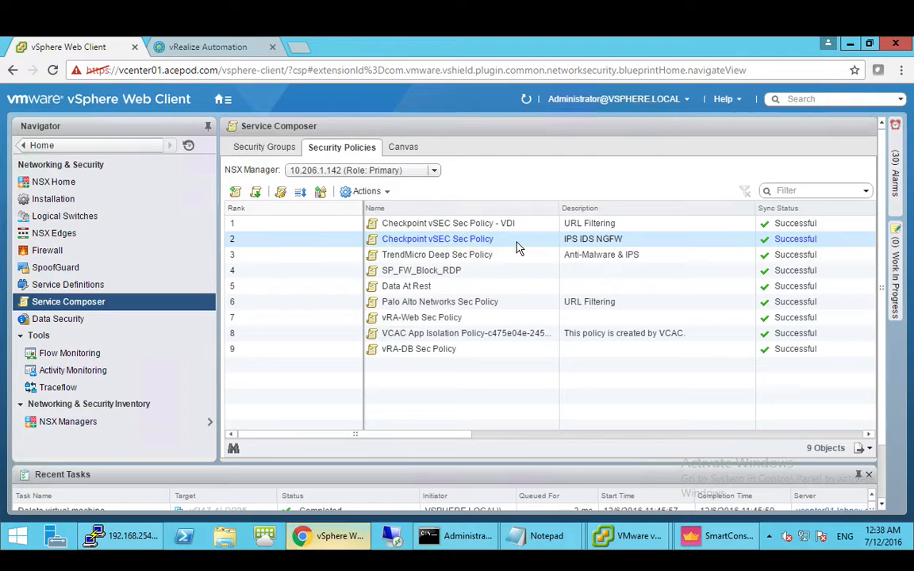
left_click(464, 237)
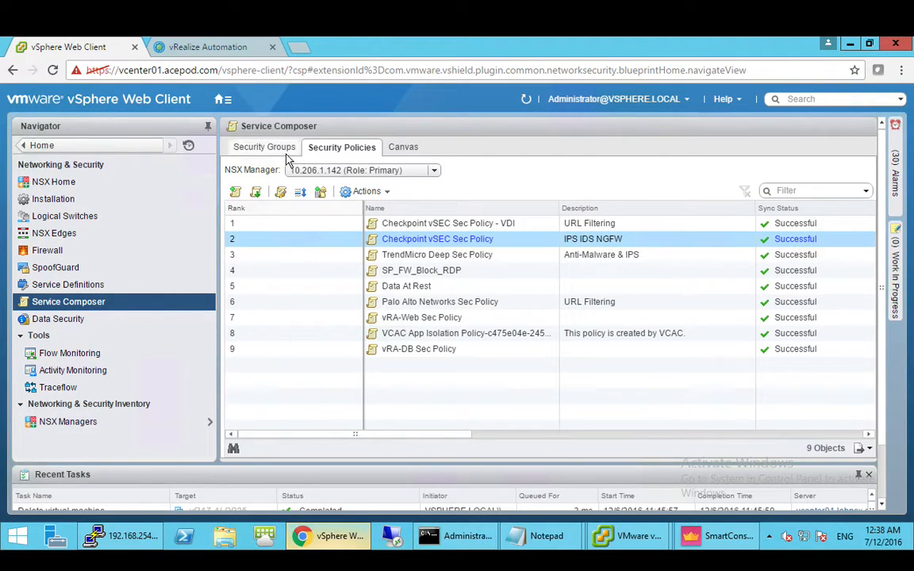
- Check that SG-vRA-Web-Tag in the security groups list holds two VMs, including vRA7-AI-Web27
left_click(272, 150)
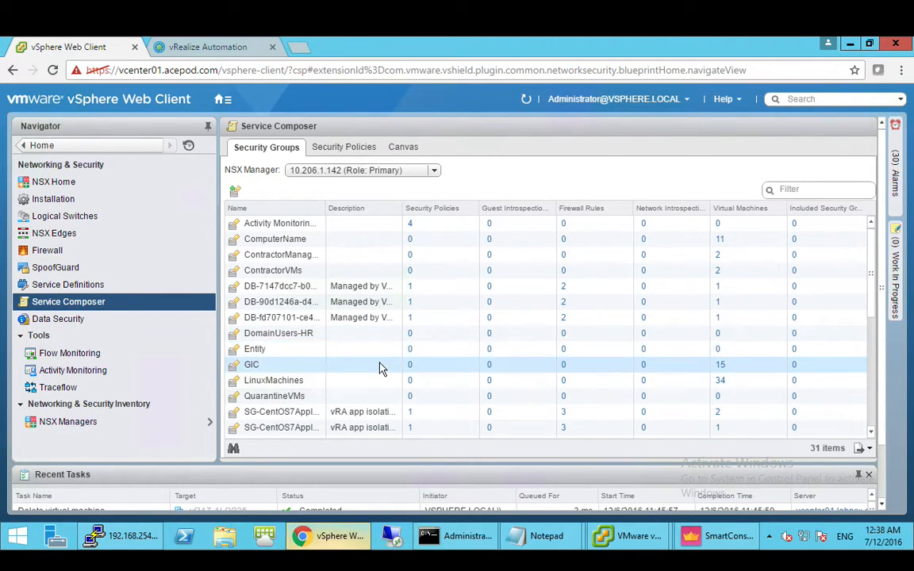
scroll(381, 369, "down", 5)
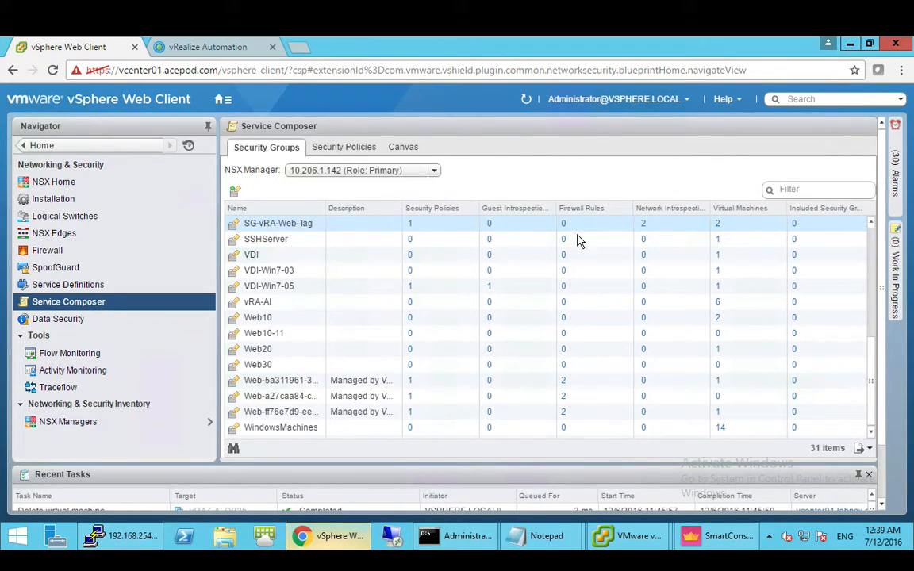
left_click(718, 226)
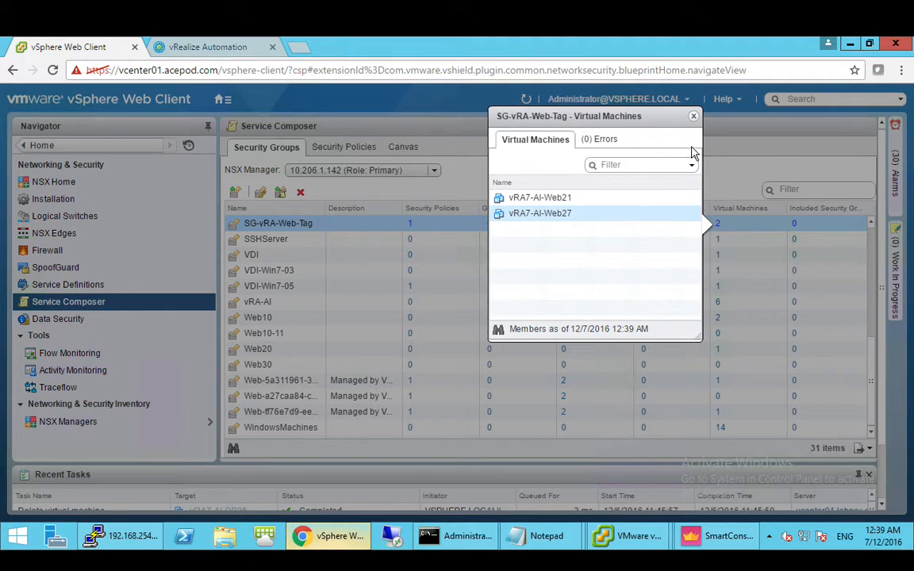
left_click(694, 116)
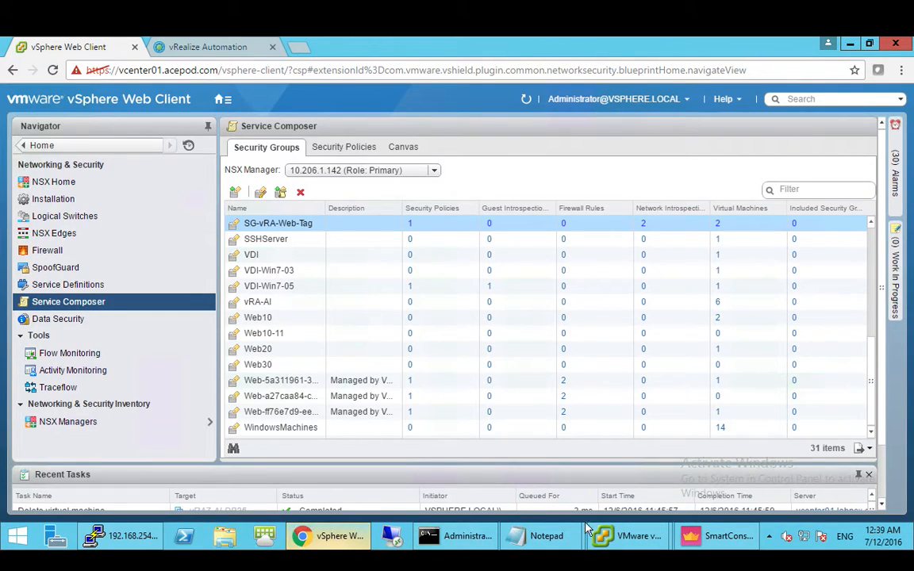
- Bring the browser back and return to the vRealize Automation Request #147 details
left_click(352, 543)
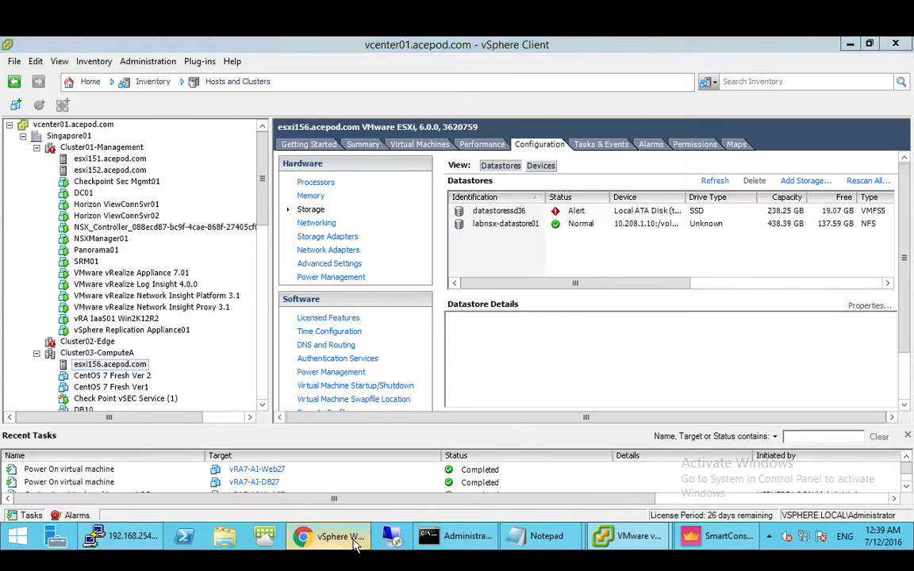
left_click(352, 543)
left_click(633, 544)
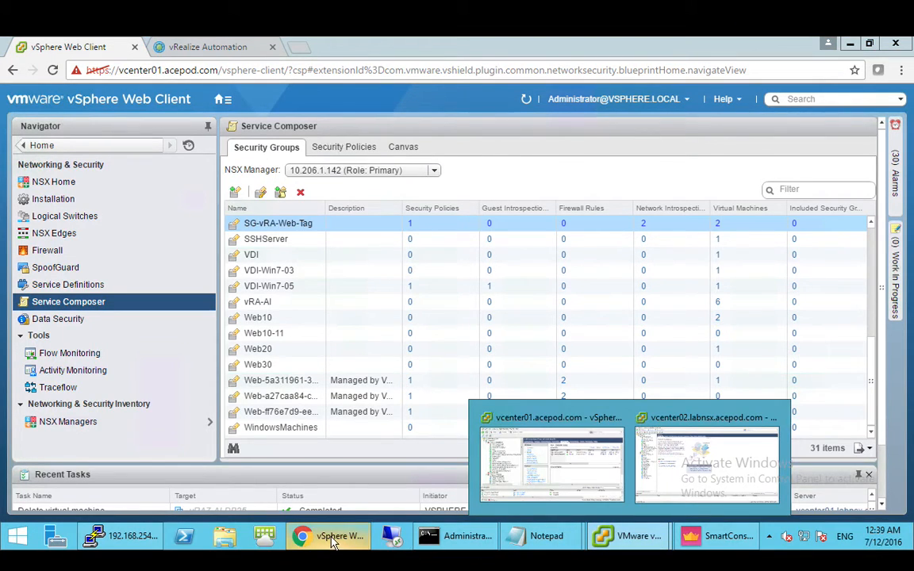
left_click(235, 50)
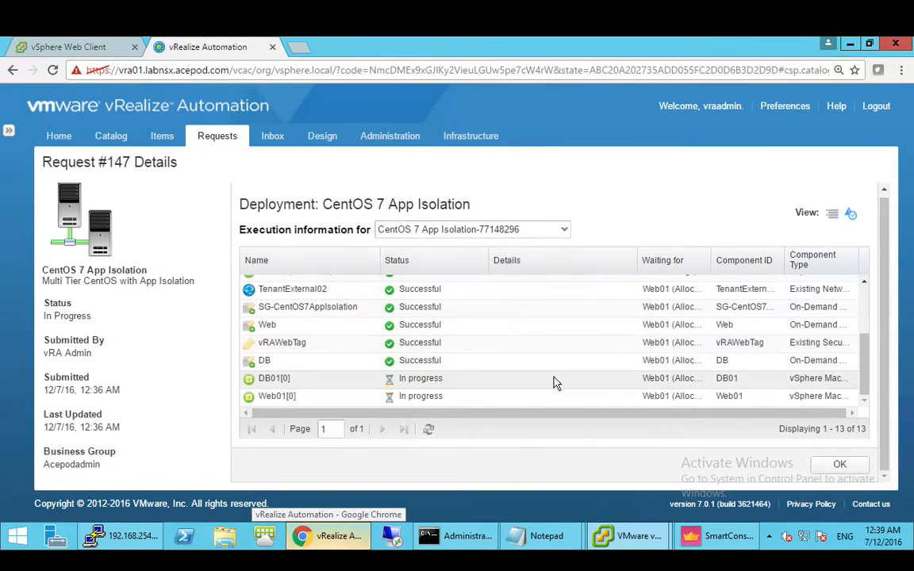
- Refresh Request #147 and widen Details to show DB01 and Web01 succeeded with full VM names
left_click(429, 430)
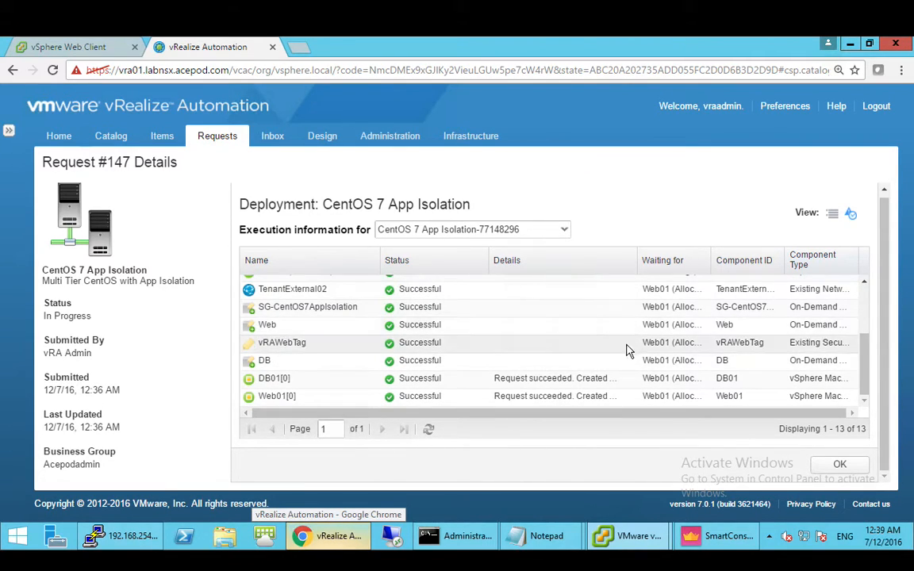
left_click_drag(638, 260, 750, 260)
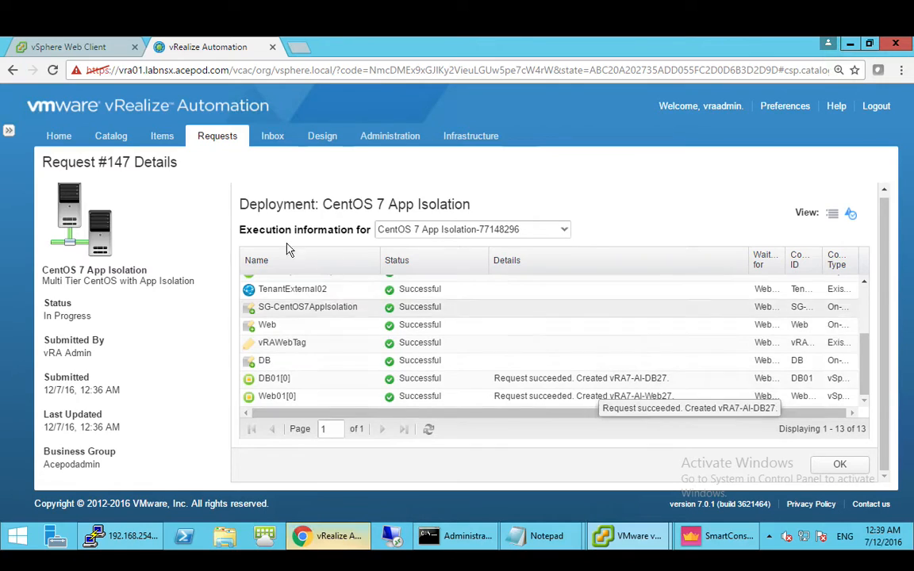
- Recheck SG-vRA-Web-Tag in vSphere Web Client, then go to the vRealize Automation Items list
left_click(106, 54)
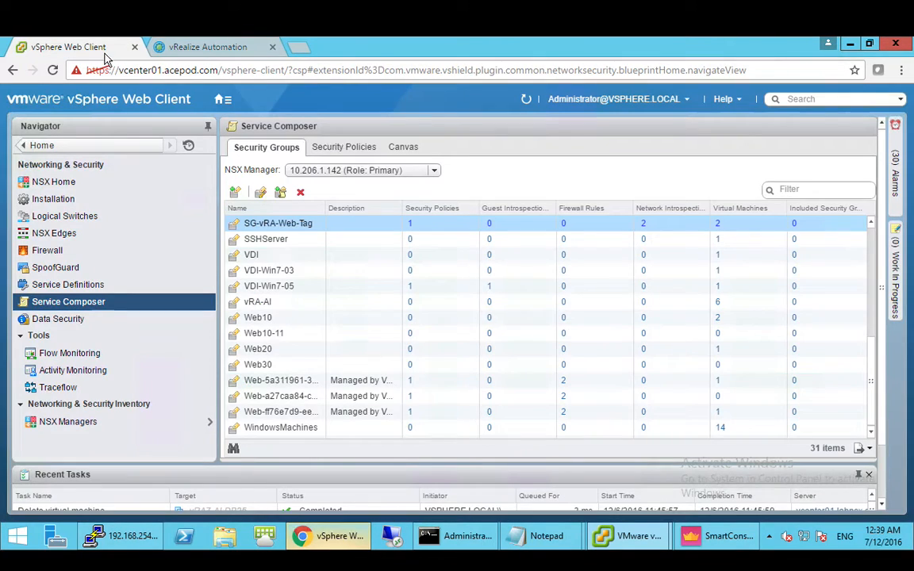
left_click(306, 221)
left_click(214, 47)
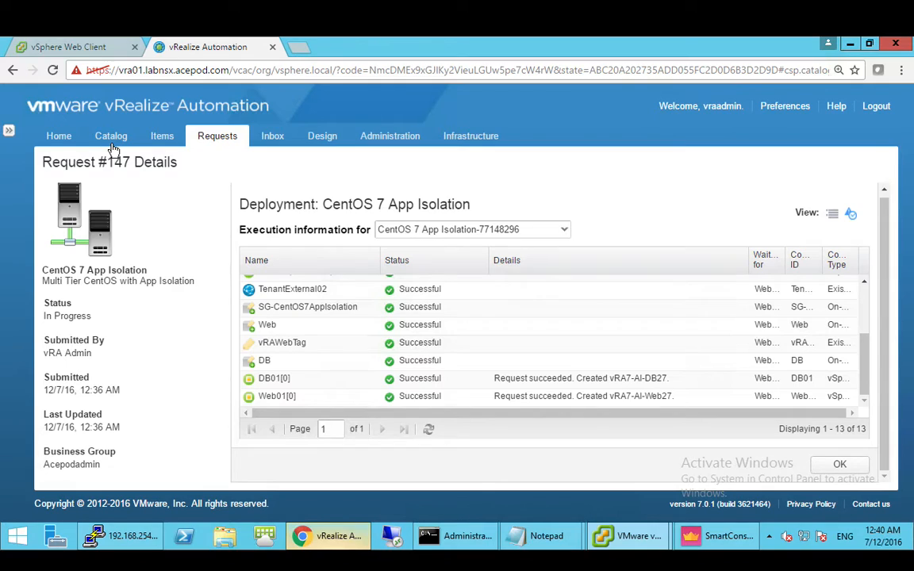
left_click(162, 142)
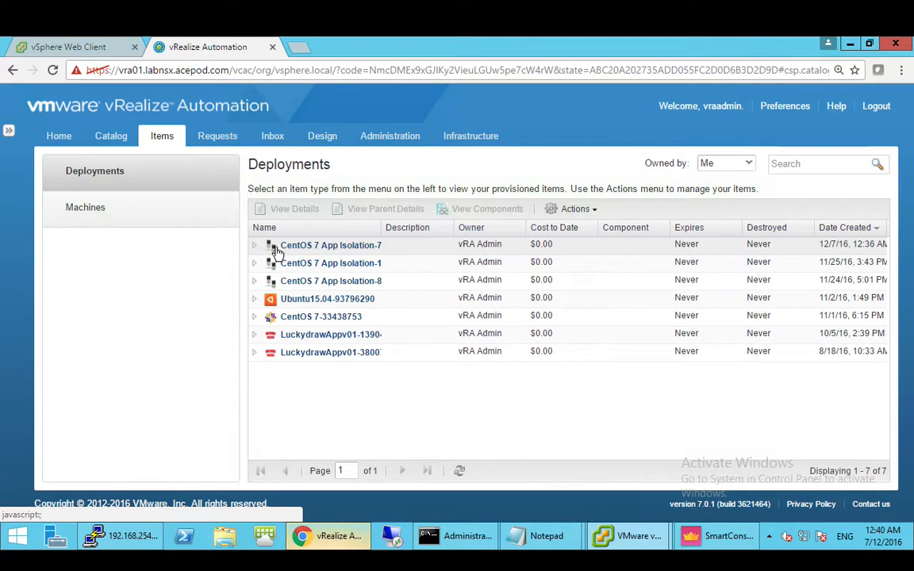
- List the components of the newest CentOS 7 App Isolation deployment with full machine names
left_click(419, 247)
left_click(492, 209)
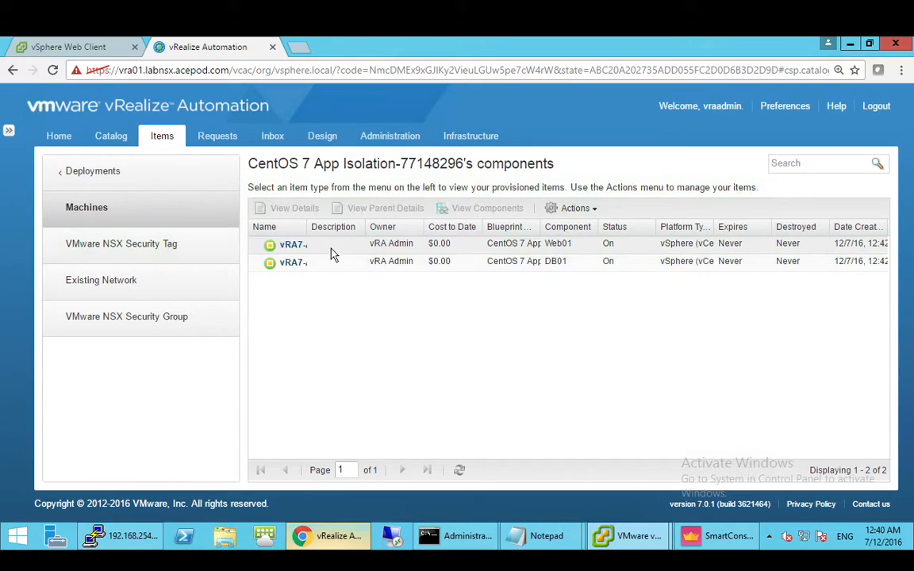
left_click_drag(308, 226, 387, 226)
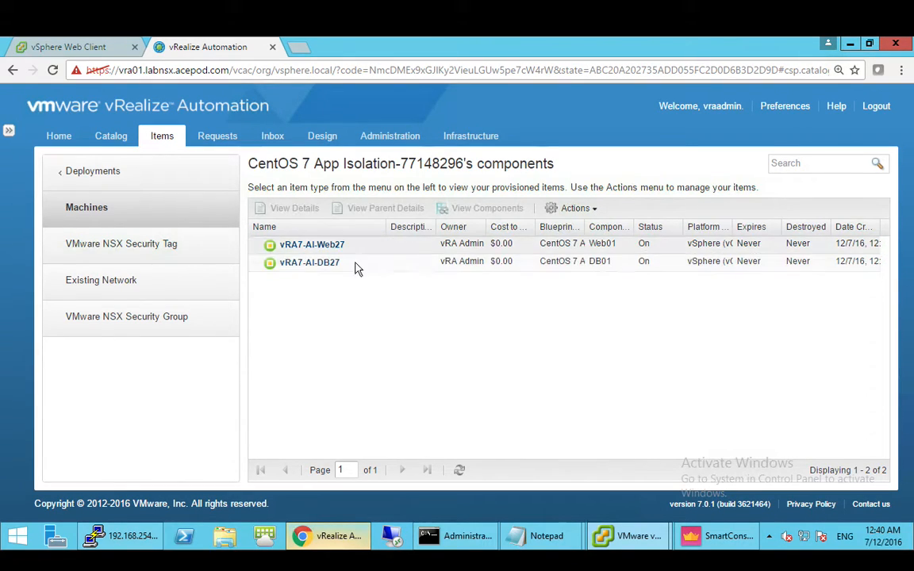
- Review the deployment's NSX security tag, existing network and NSX security groups with full names
left_click(176, 252)
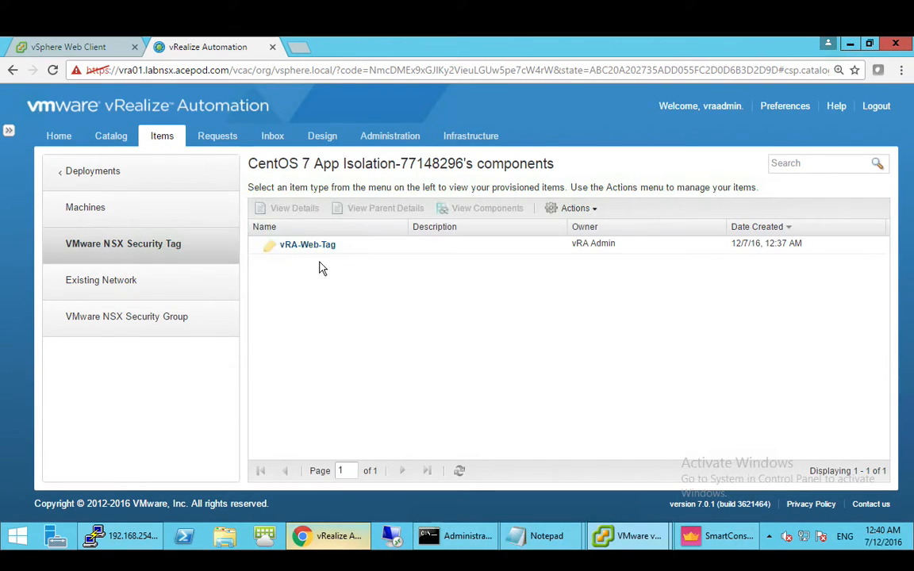
left_click(181, 283)
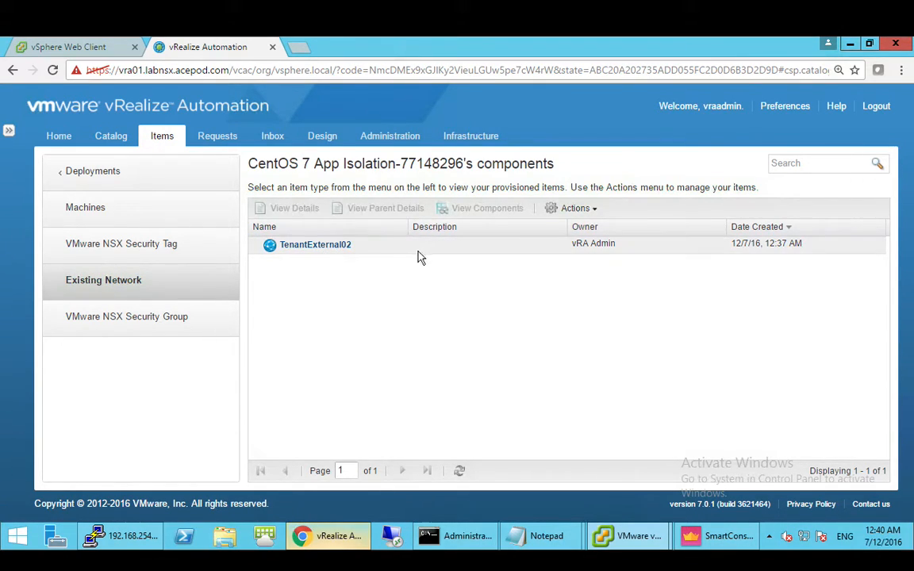
left_click(202, 321)
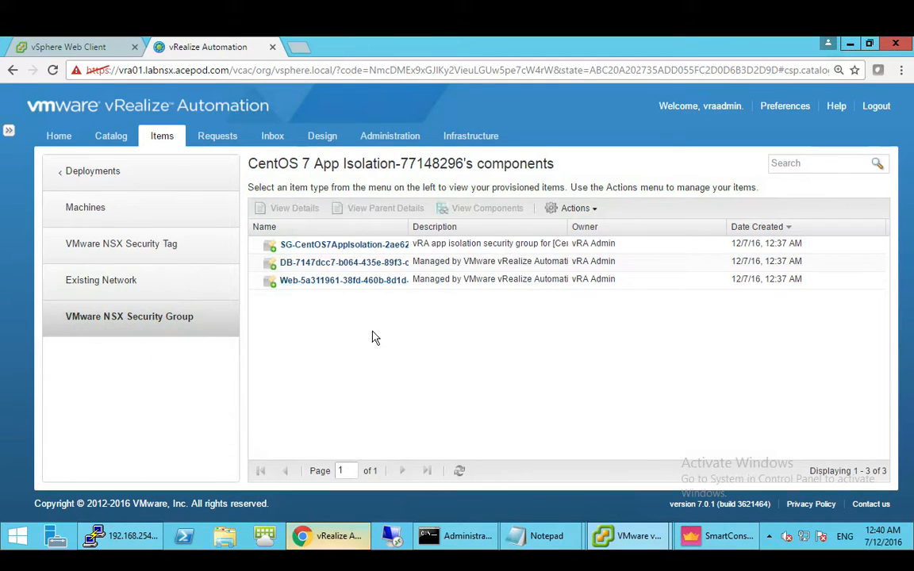
left_click_drag(409, 227, 505, 228)
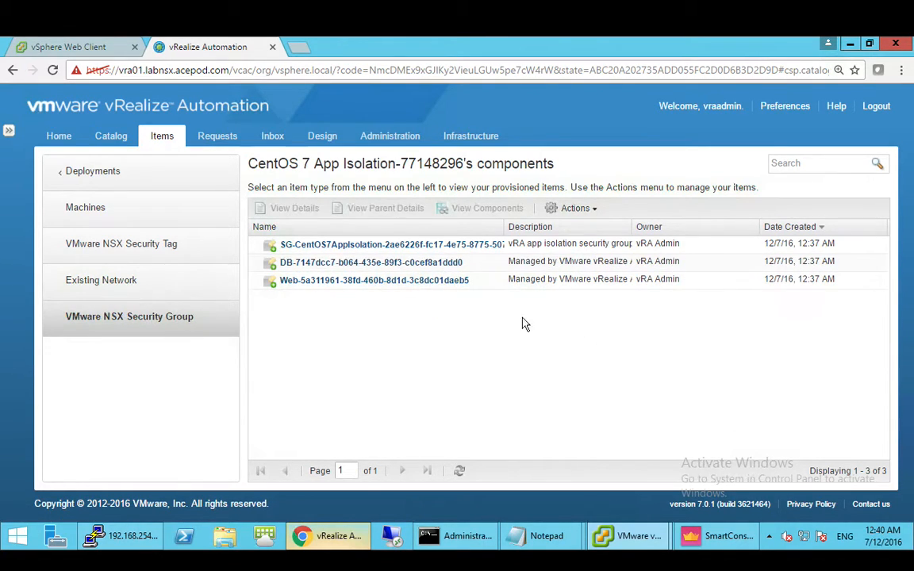
left_click(64, 46)
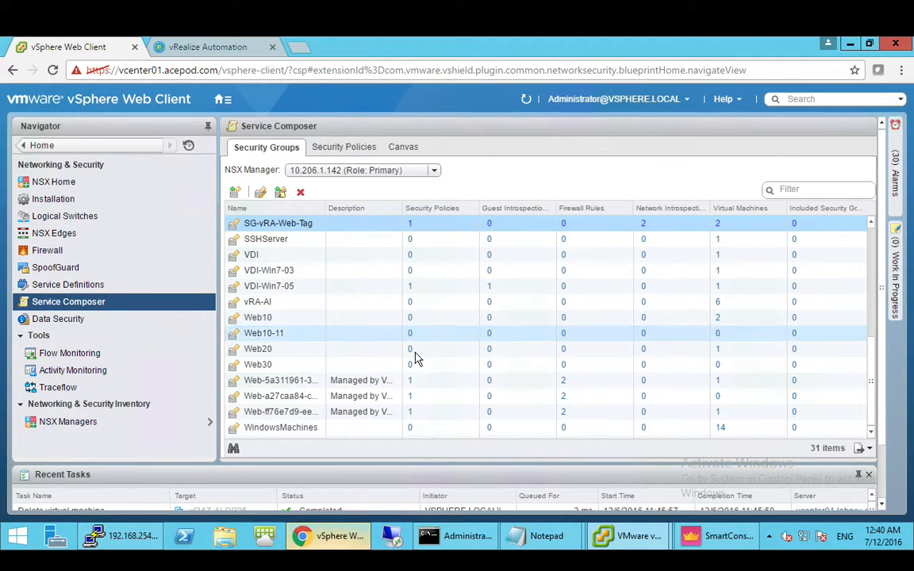
- Widen the vSphere security groups Name column to show full group names
left_click_drag(326, 208, 397, 210)
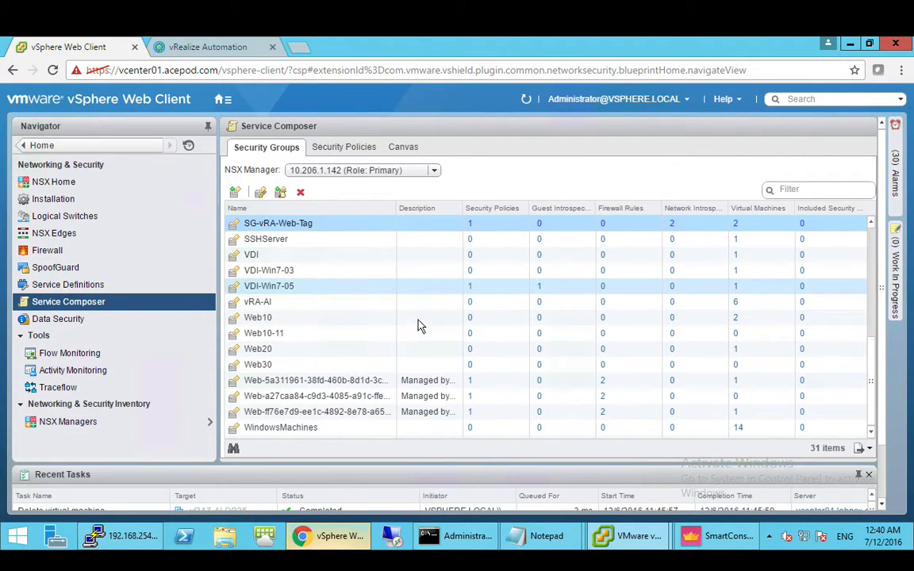
left_click_drag(398, 208, 506, 210)
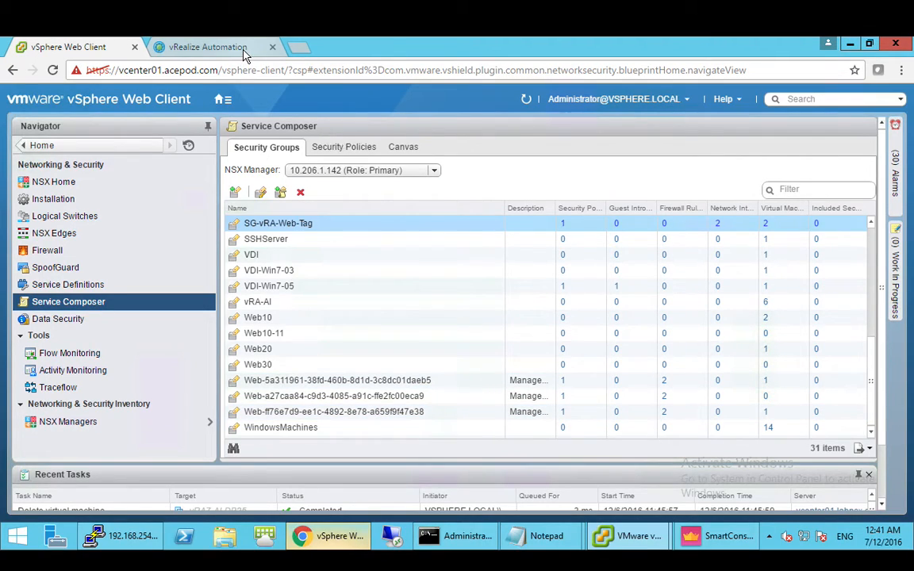
left_click(208, 47)
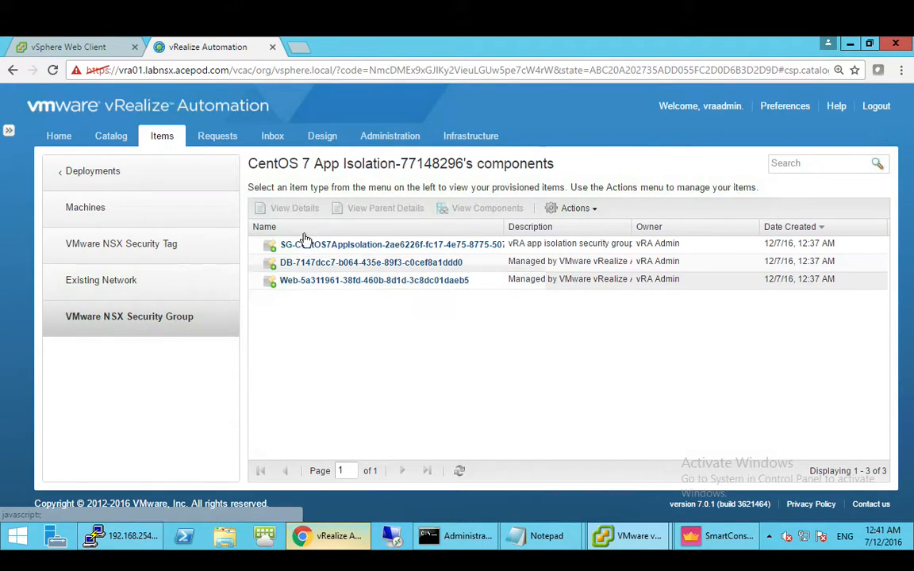
left_click(105, 48)
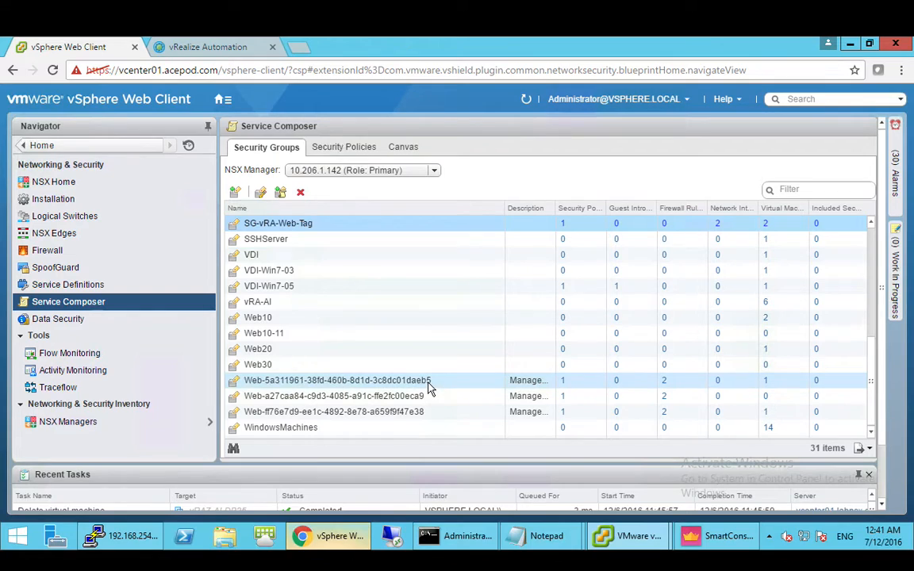
- Select the Web-5a311961 group, then exit full-screen Remote Desktop and close its window
left_click(468, 385)
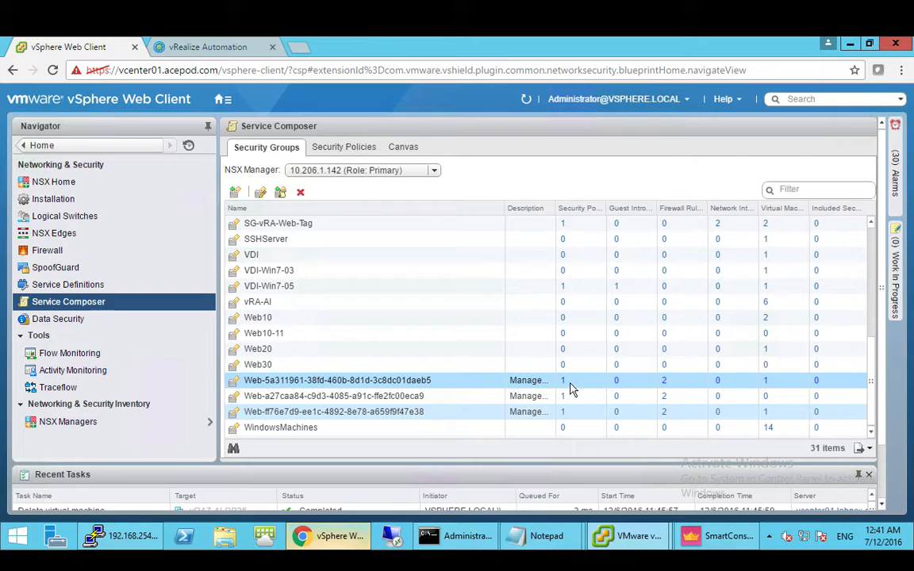
key("ctrl+super+f")
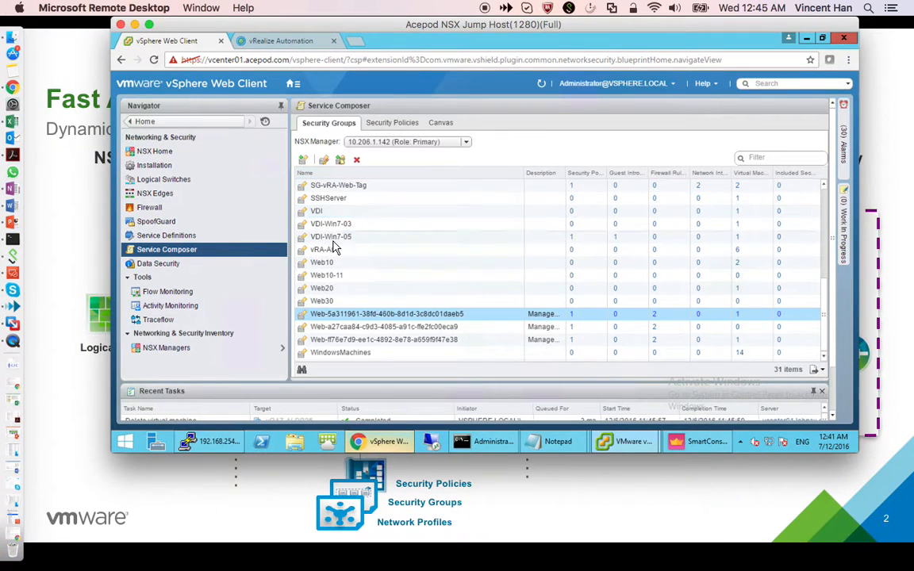
left_click(55, 220)
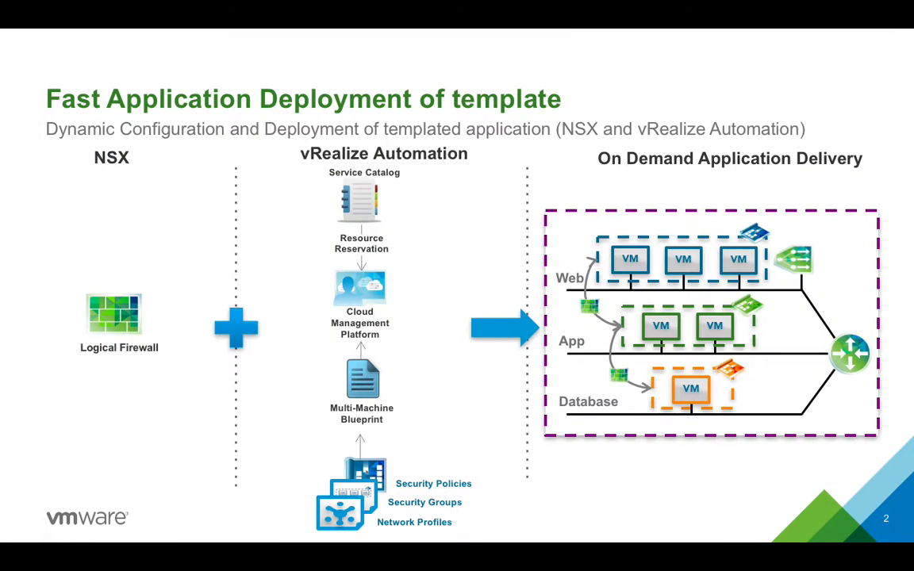
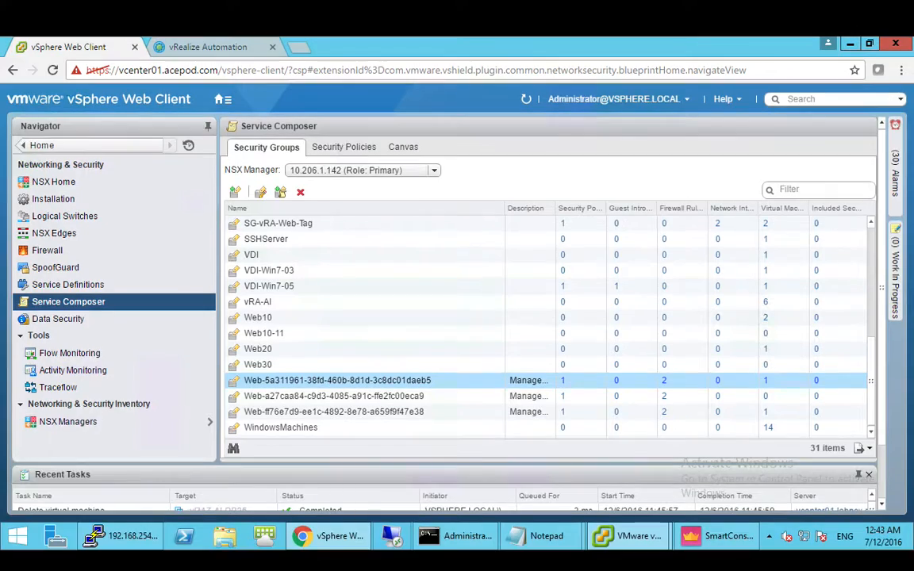
- Switch Service Composer to the Security Policies list showing its nine synced policies
mouse_move(533, 536)
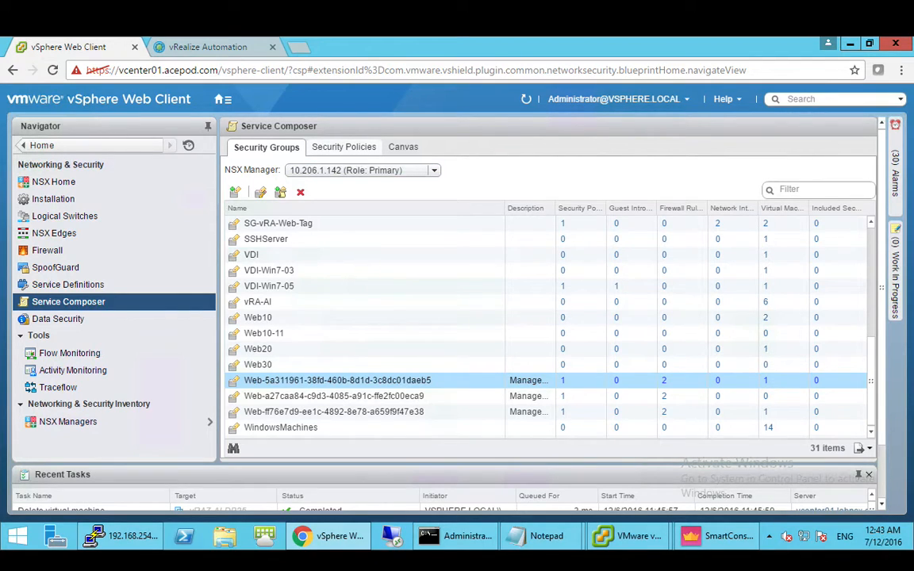
left_click(343, 148)
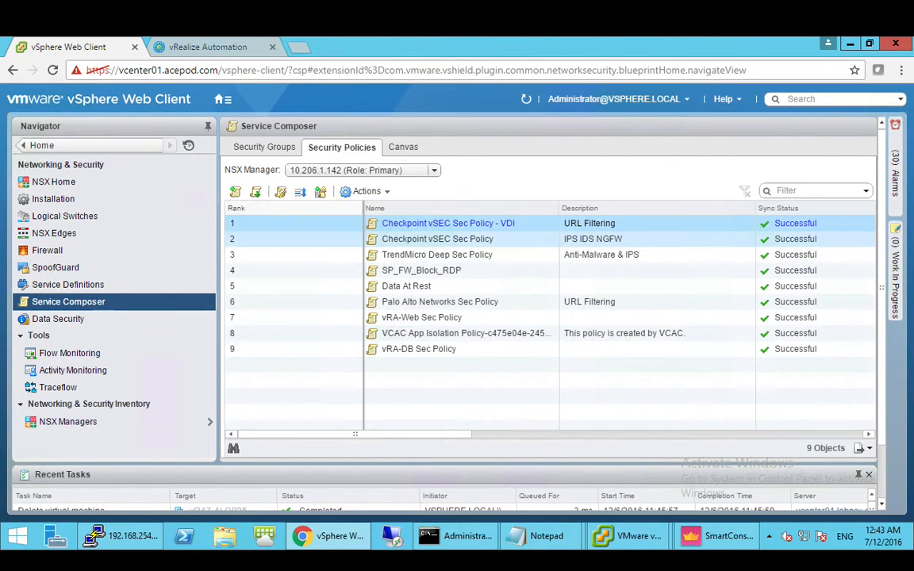
- Select the Checkpoint vSEC Sec Policy, then check the presentation slide
left_click(437, 239)
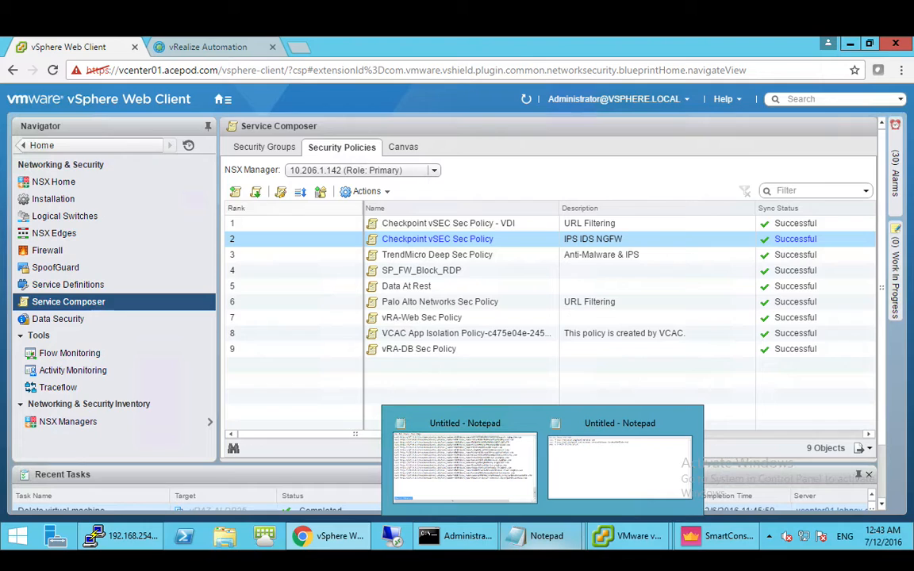
key("ctrl+super+f")
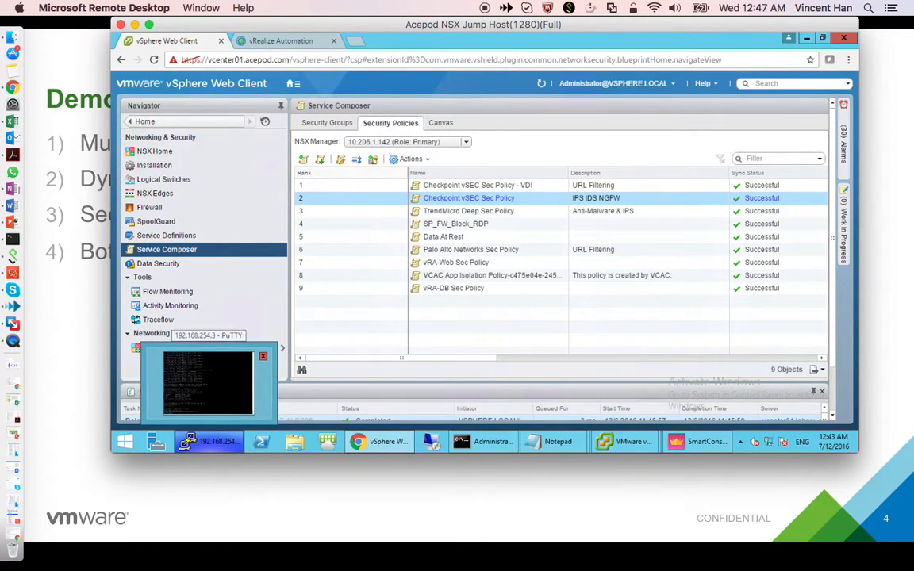
key("super+Tab")
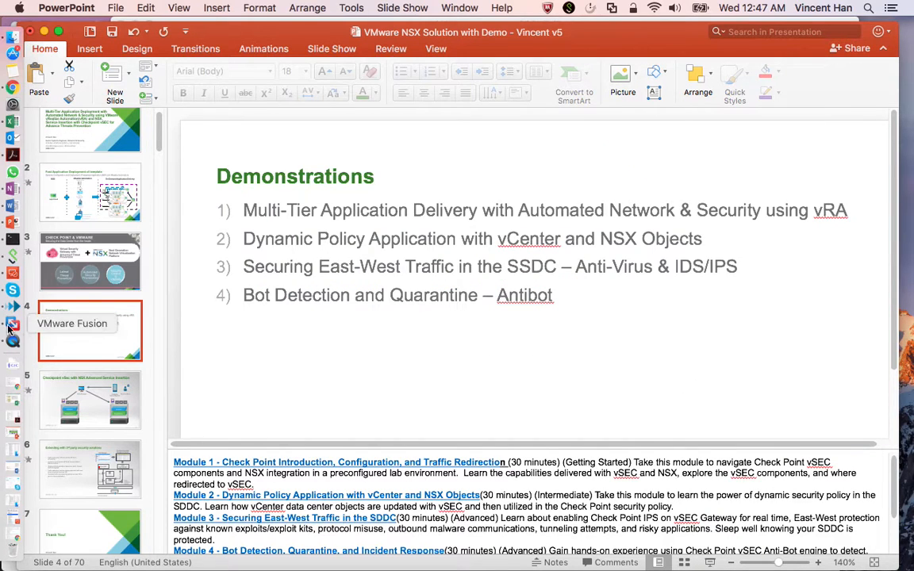
- Return to the full-screen remote desktop and bring Check Point SmartConsole forward
right_click(12, 251)
left_click(117, 199)
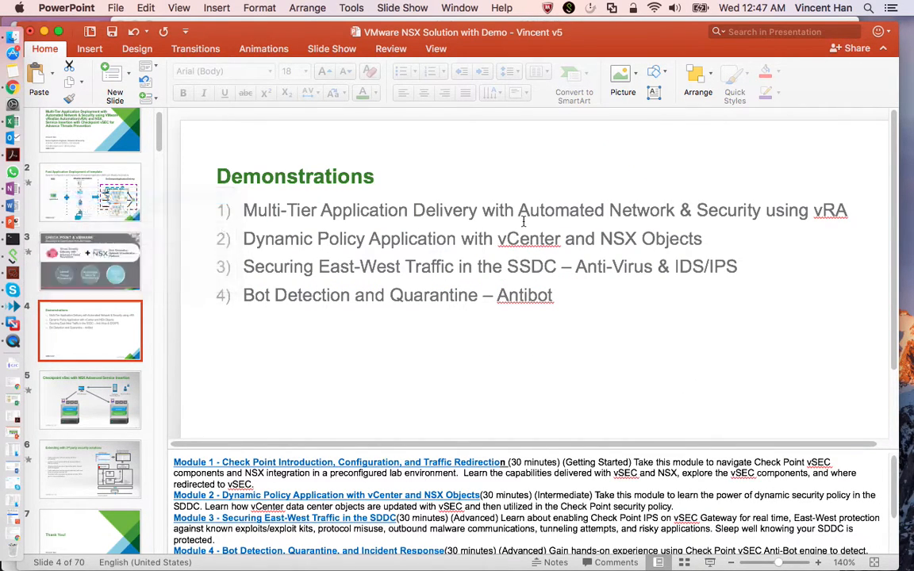
left_click(579, 266)
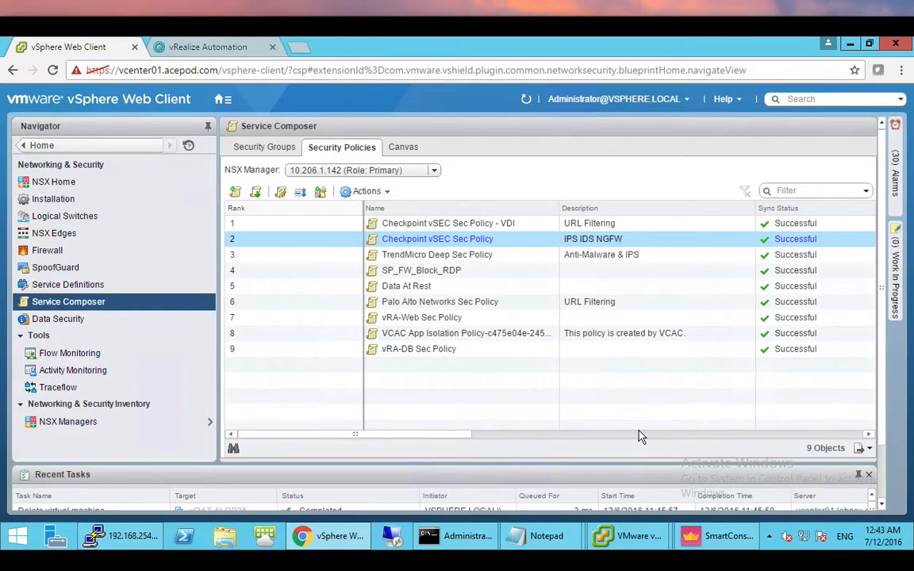
left_click(718, 536)
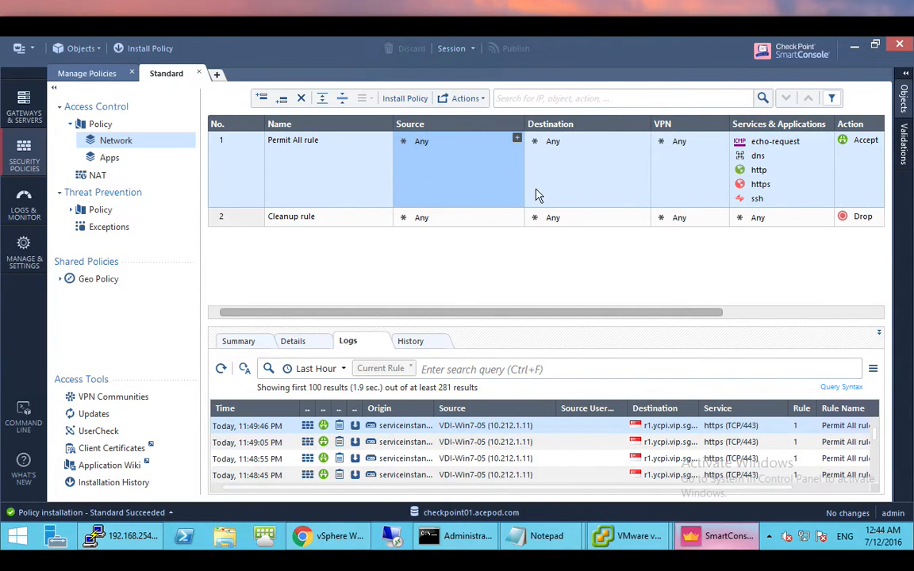
- Import nsxmanager01's Web-5a311961-38fd-460b-8d1d-3c8dc01daeb5 group as the Permit All rule's source
left_click(516, 139)
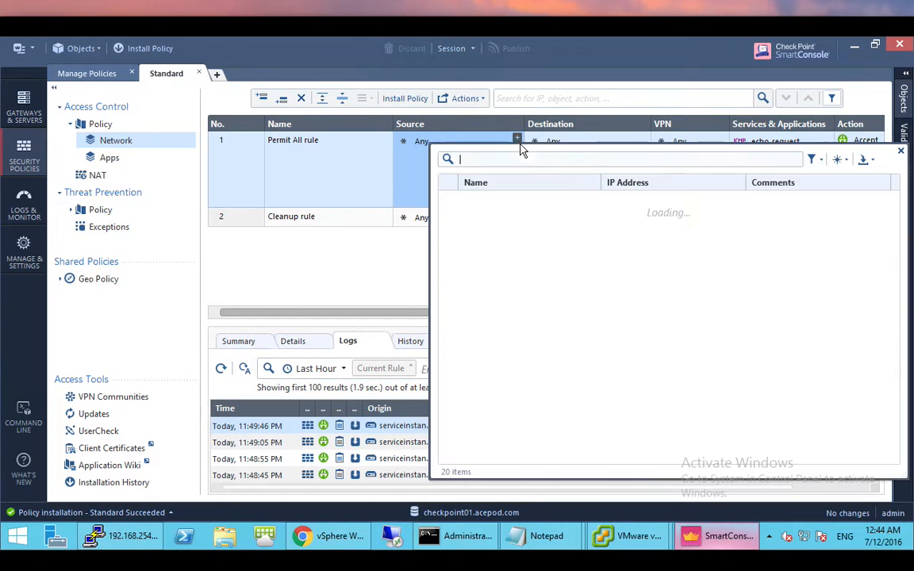
left_click(871, 160)
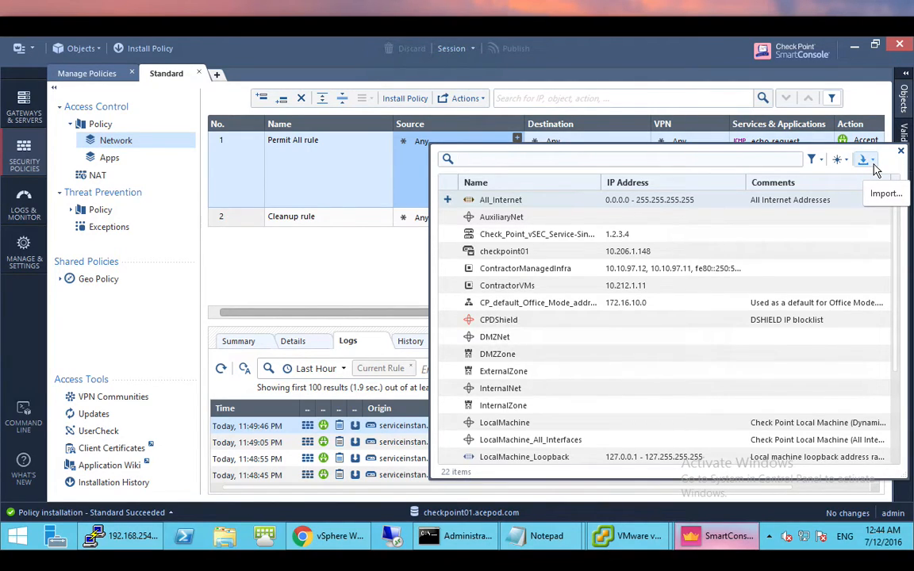
left_click(863, 159)
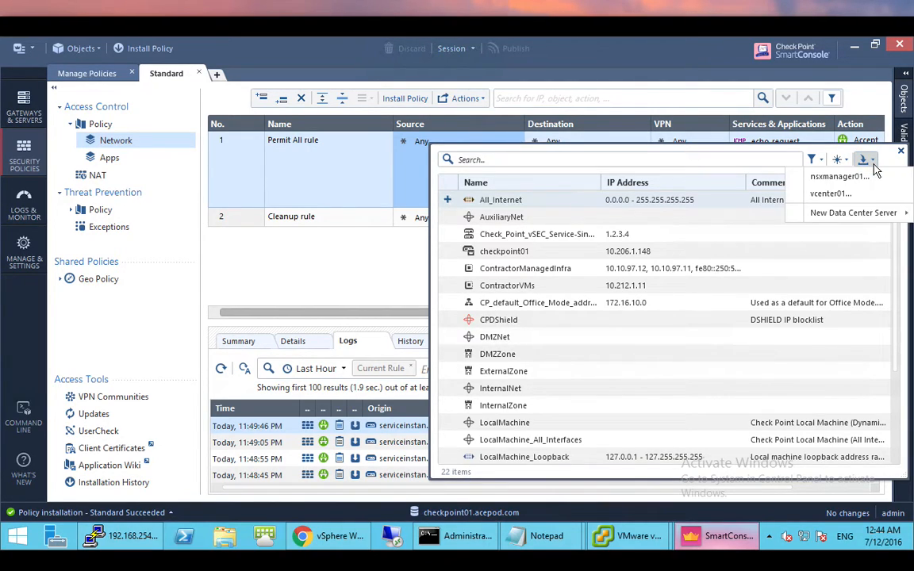
left_click(835, 177)
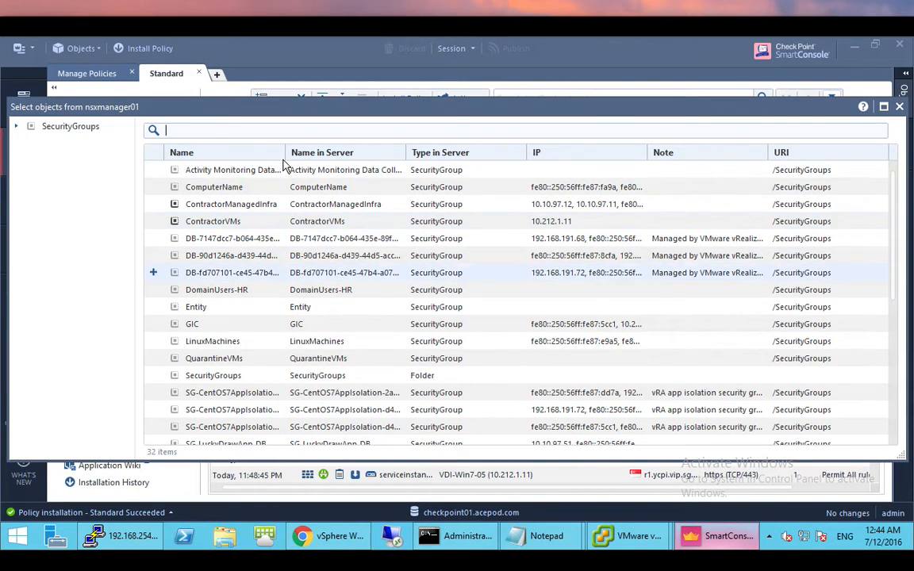
scroll(350, 301, "down", 4)
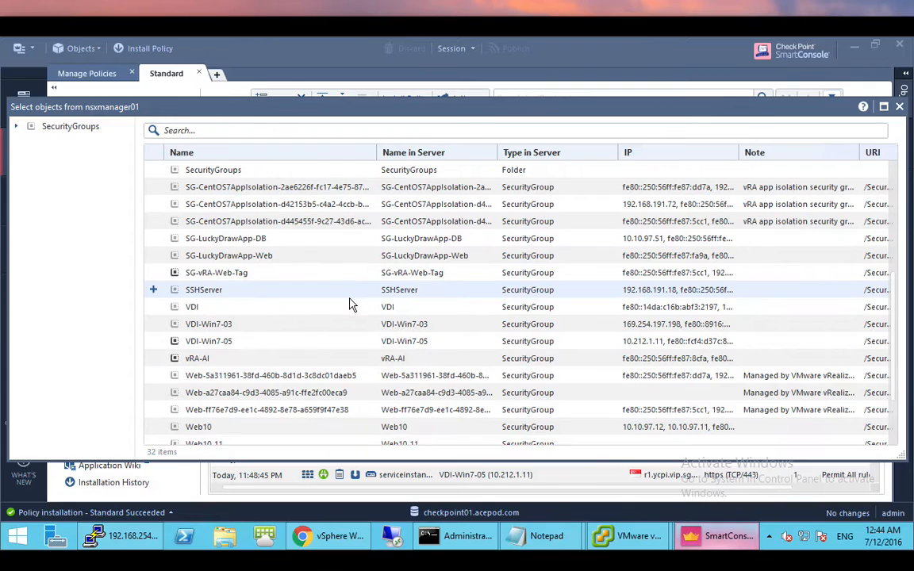
left_click_drag(376, 152, 433, 205)
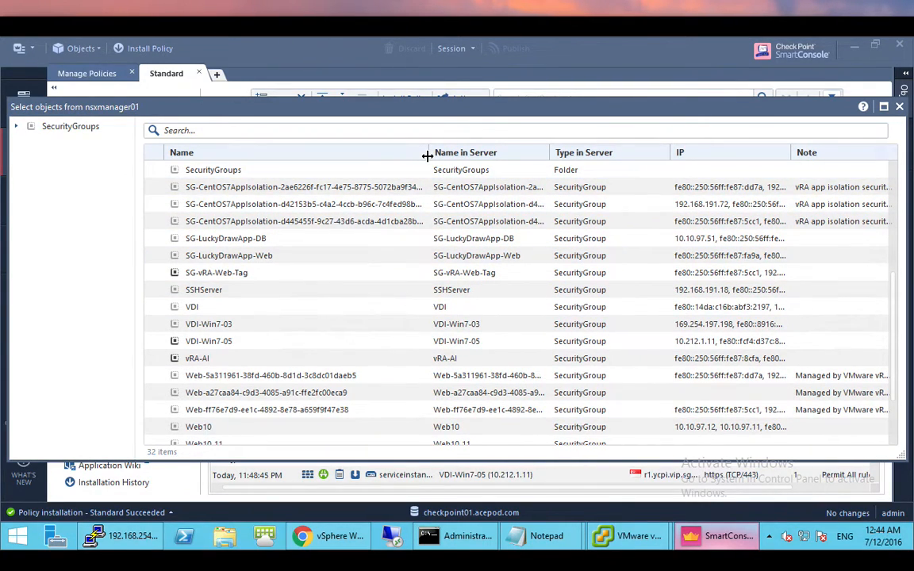
left_click_drag(428, 154, 500, 155)
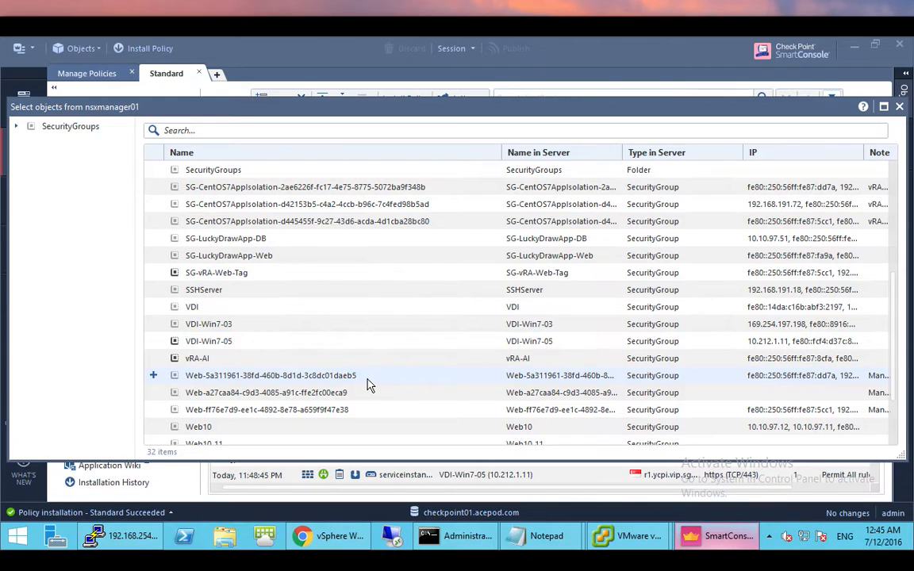
left_click(153, 376)
left_click(899, 106)
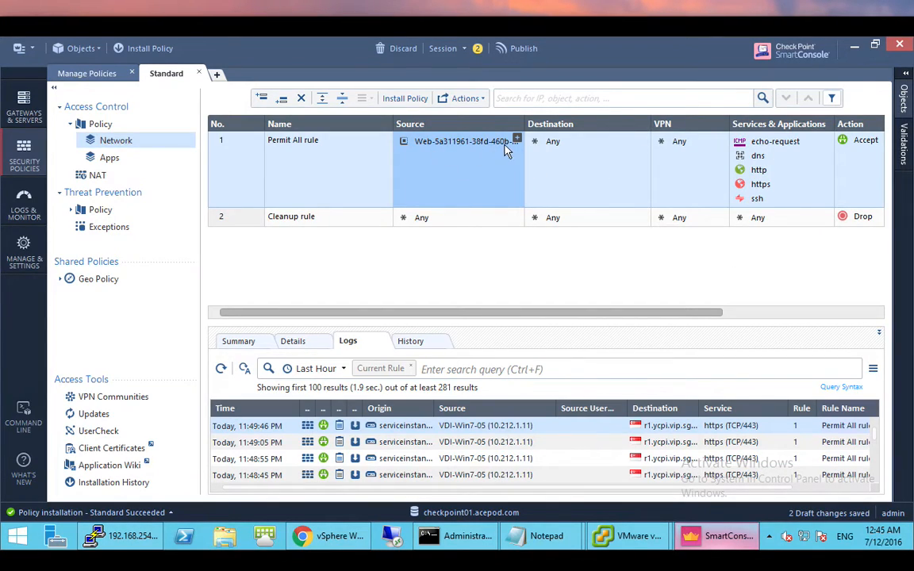
mouse_move(508, 151)
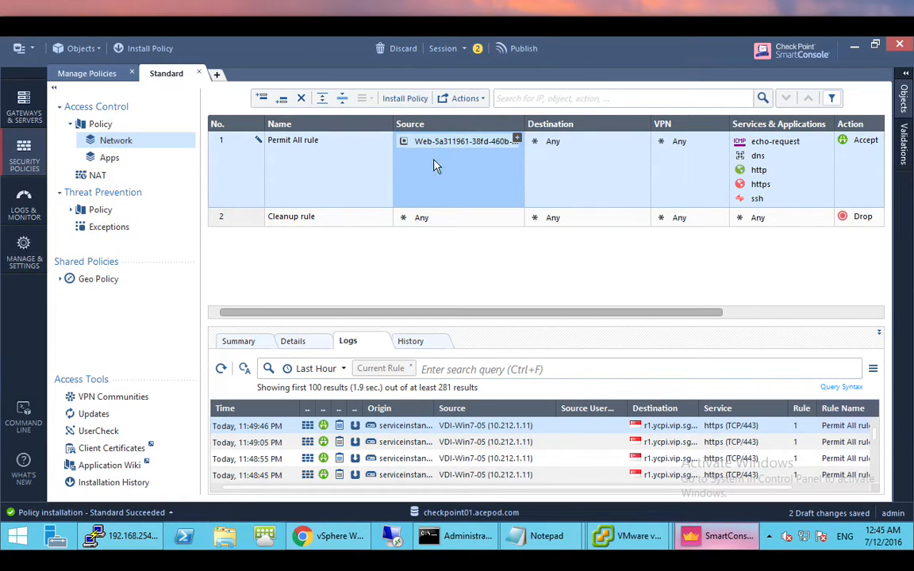
mouse_move(435, 149)
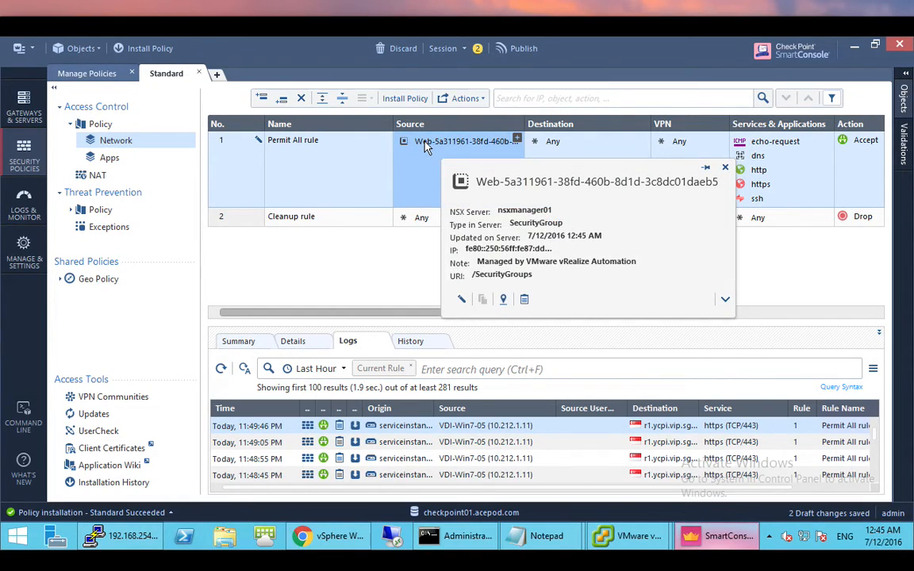
left_click(536, 253)
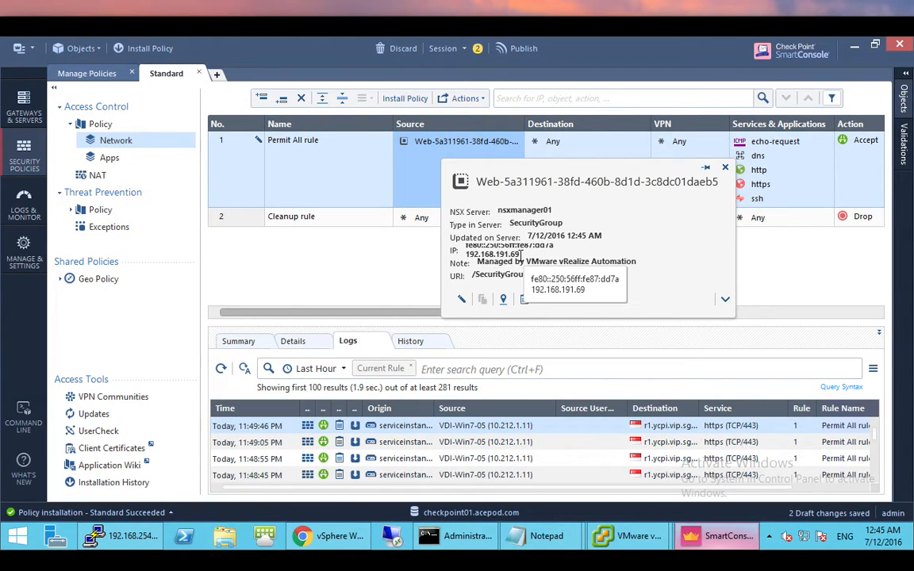
left_click_drag(520, 254, 467, 262)
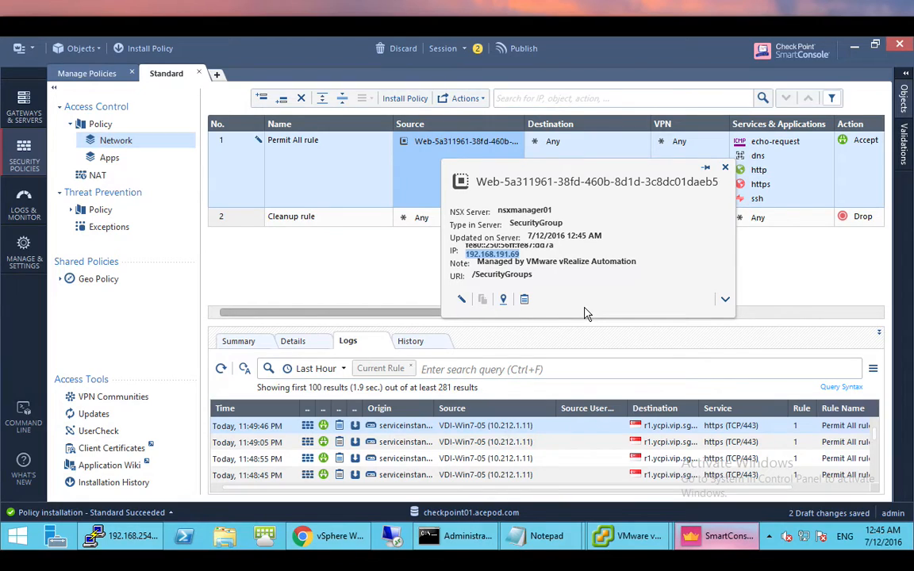
left_click(726, 168)
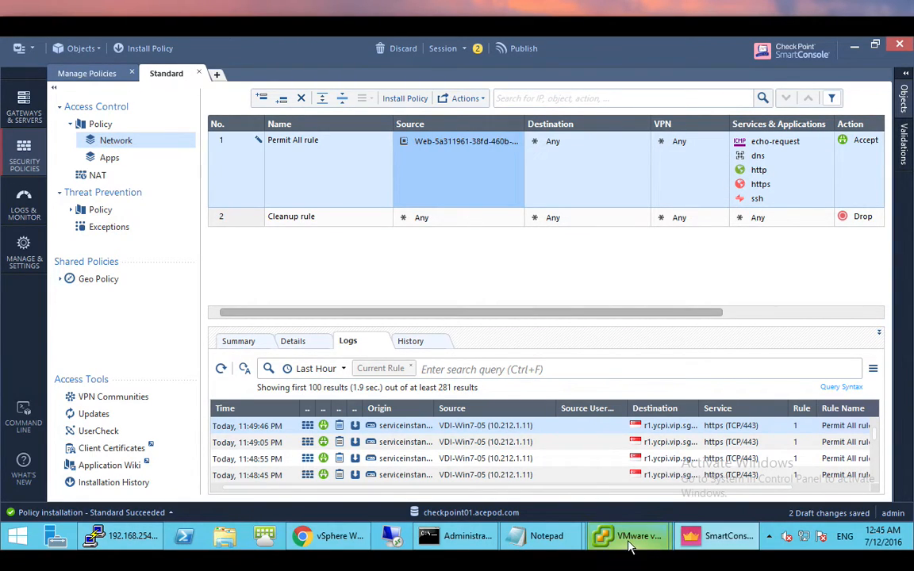
mouse_move(623, 536)
left_click(577, 473)
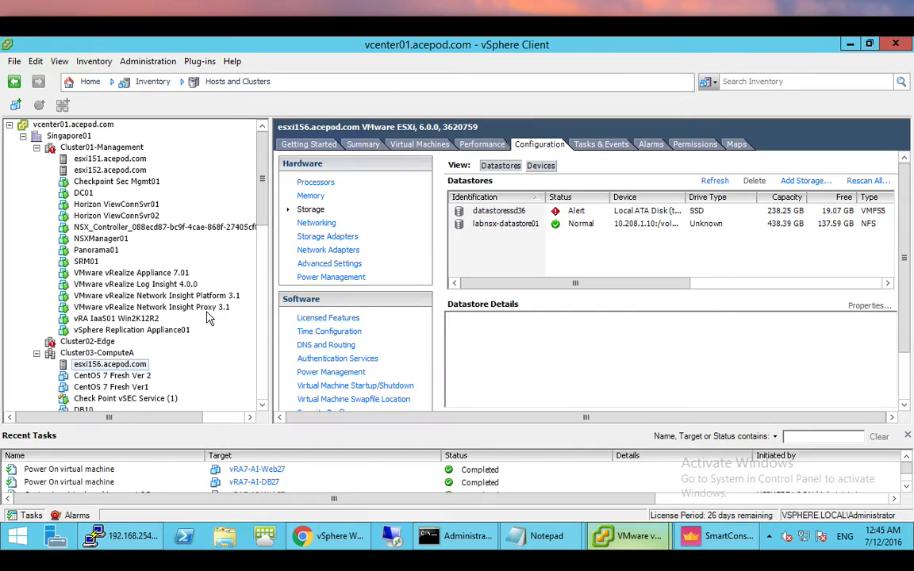
scroll(213, 318, "down", 6)
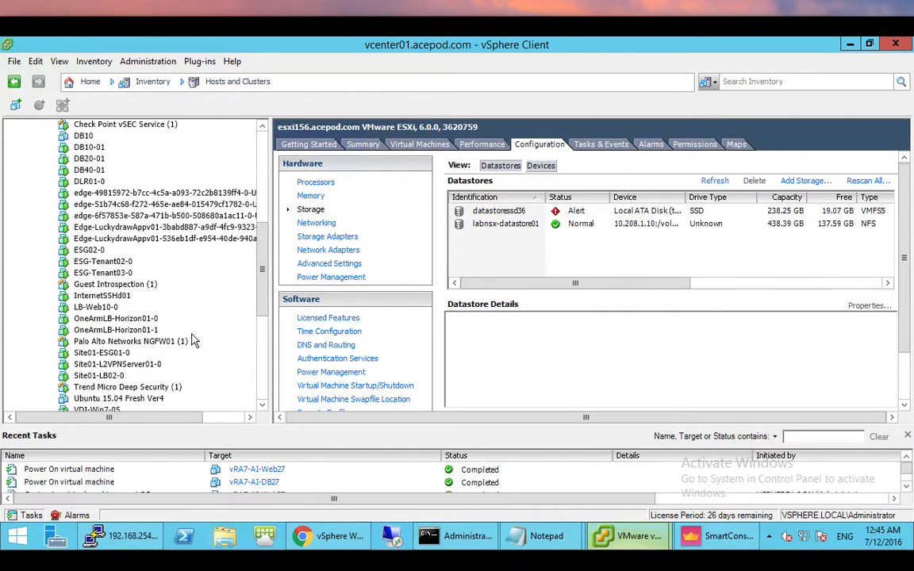
scroll(163, 341, "down", 2)
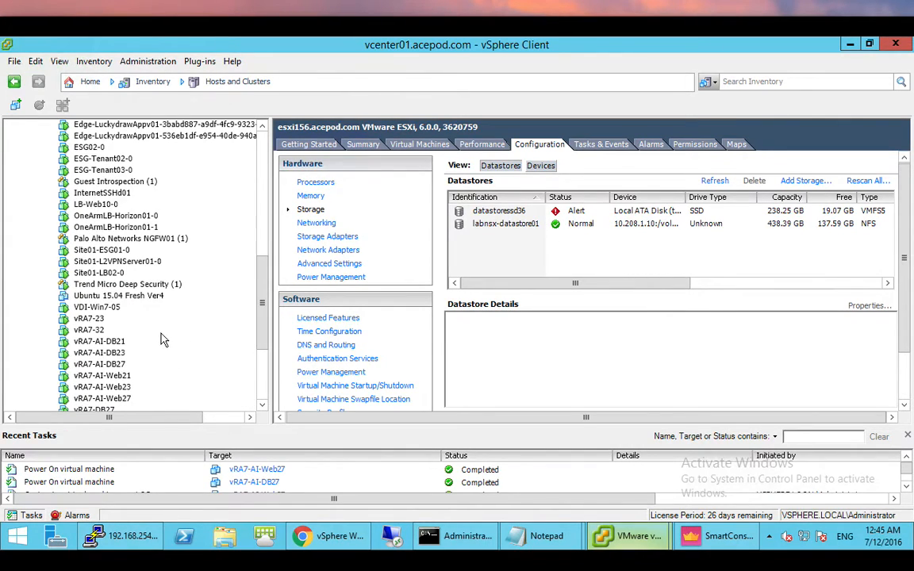
left_click(115, 397)
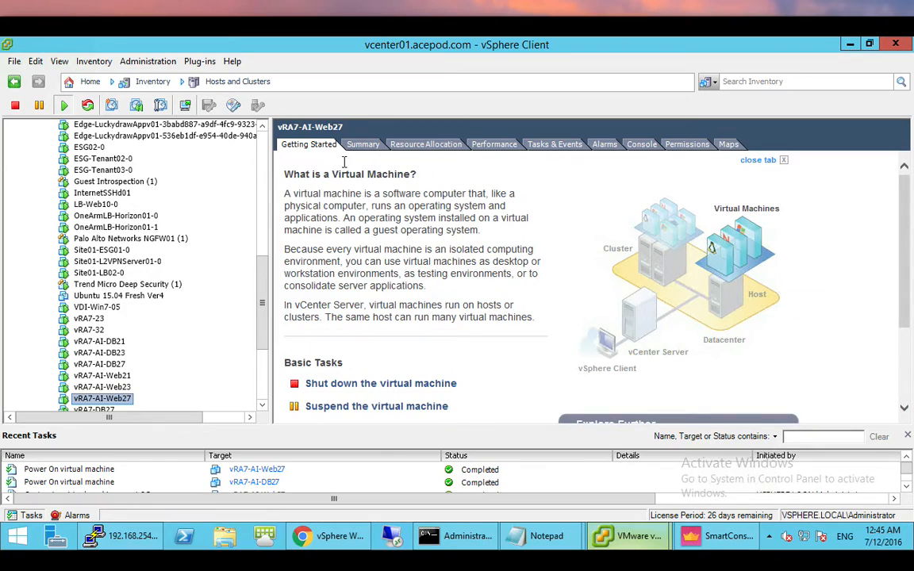
left_click(363, 144)
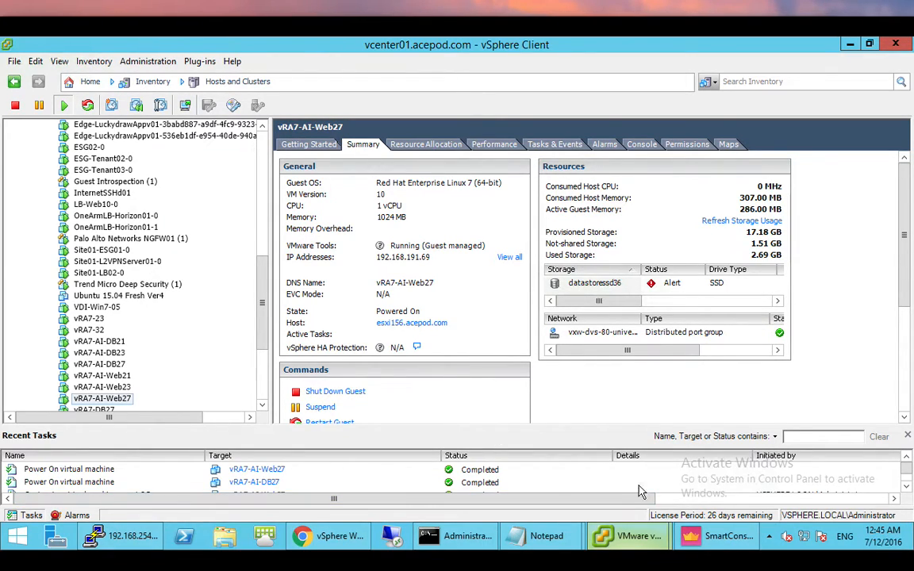
left_click(714, 536)
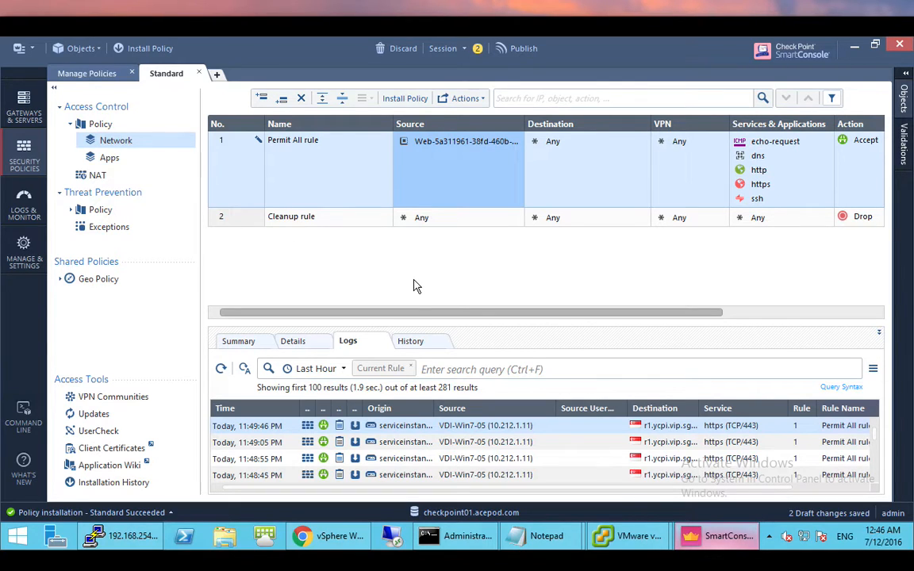
key("ctrl+super+f")
left_click(90, 347)
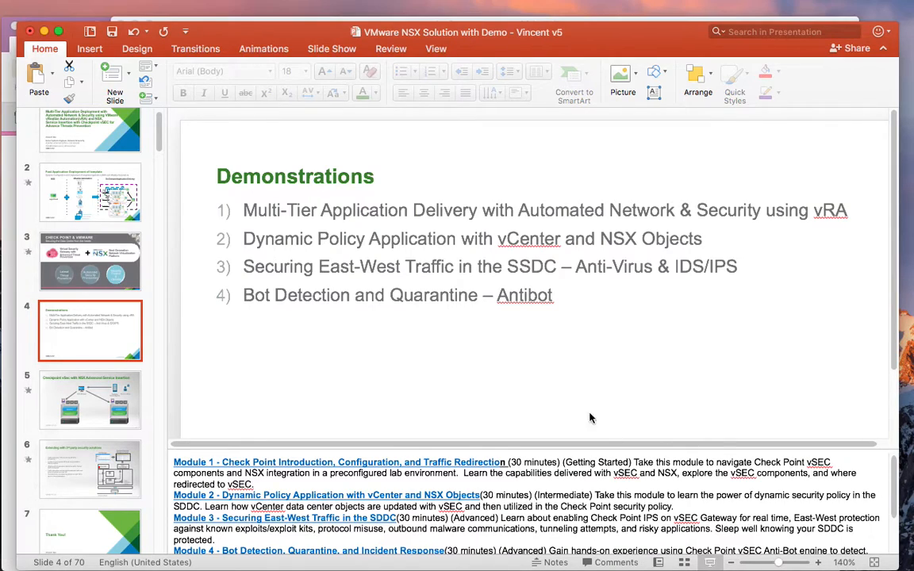
key("super+shift+Return")
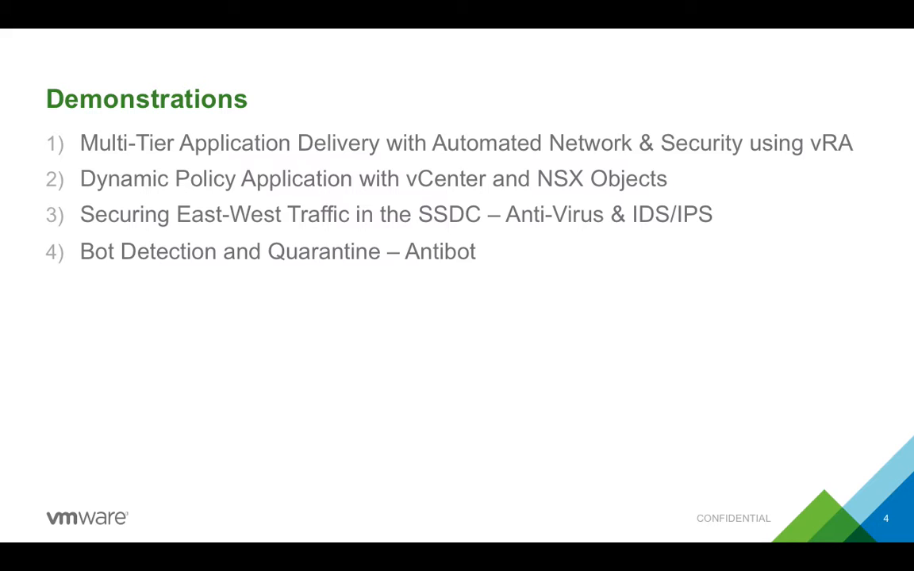
key("Escape")
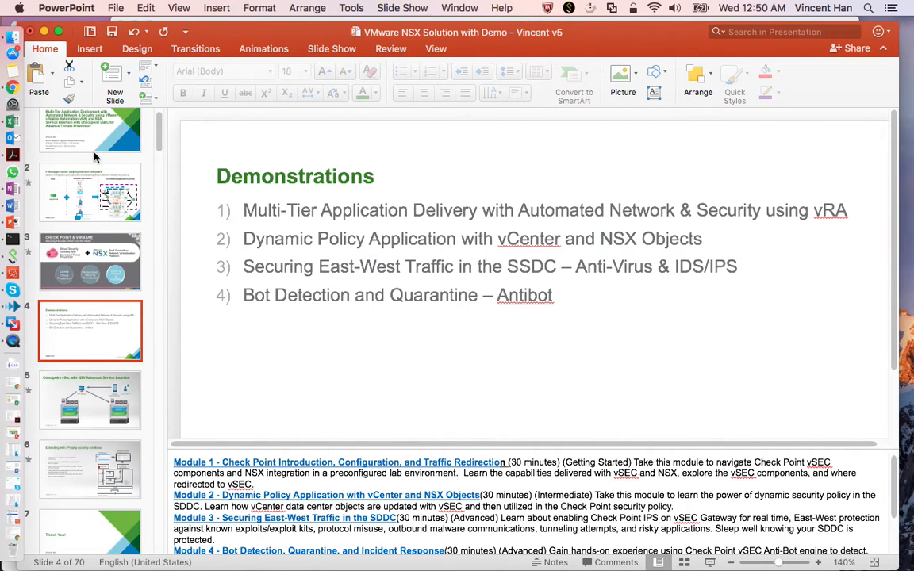
right_click(14, 273)
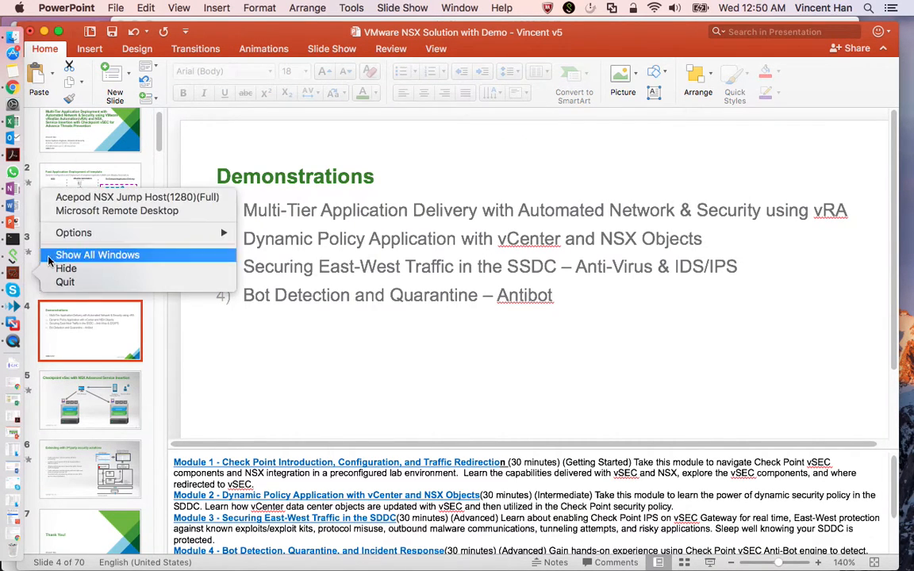
left_click(129, 198)
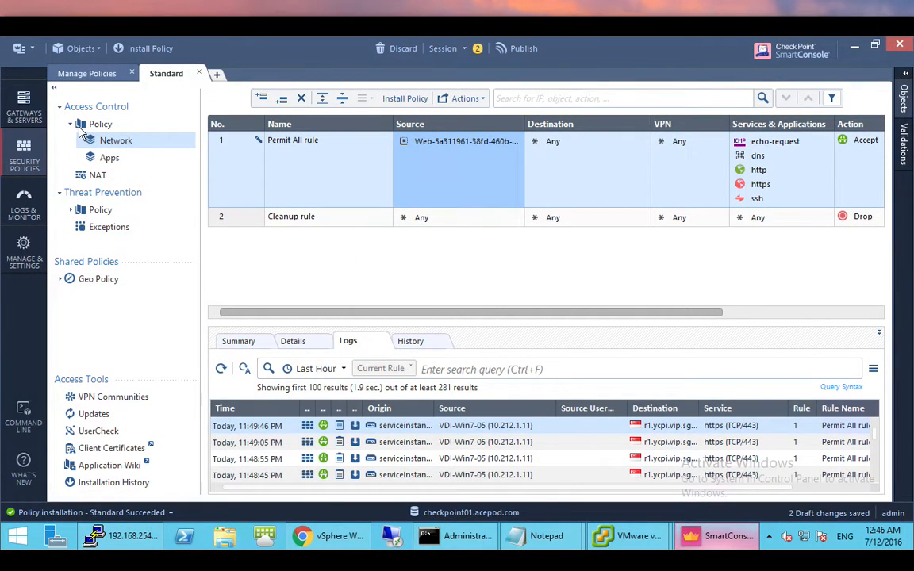
- Glance at Gateways & Servers, return to the rulebase, and start a new PuTTY SSH session
left_click(26, 107)
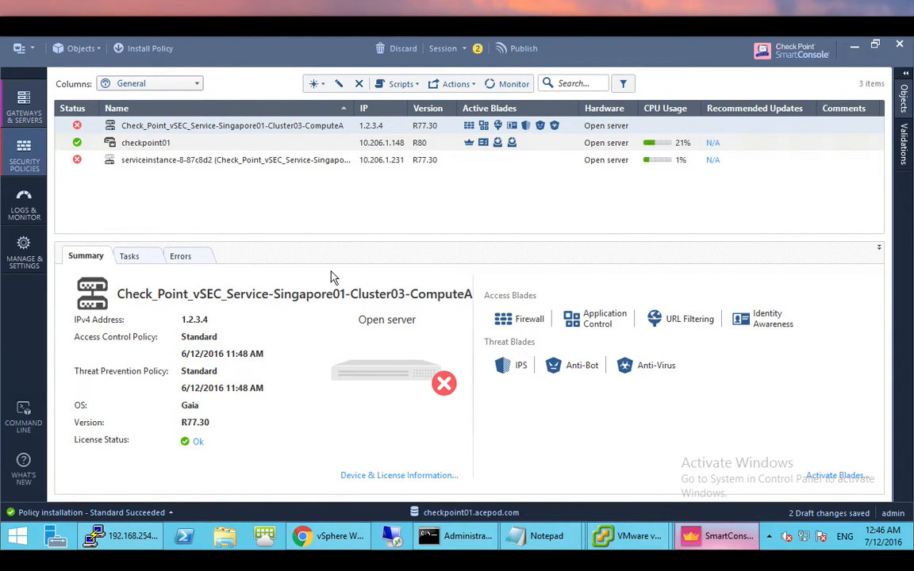
key("ctrl+2")
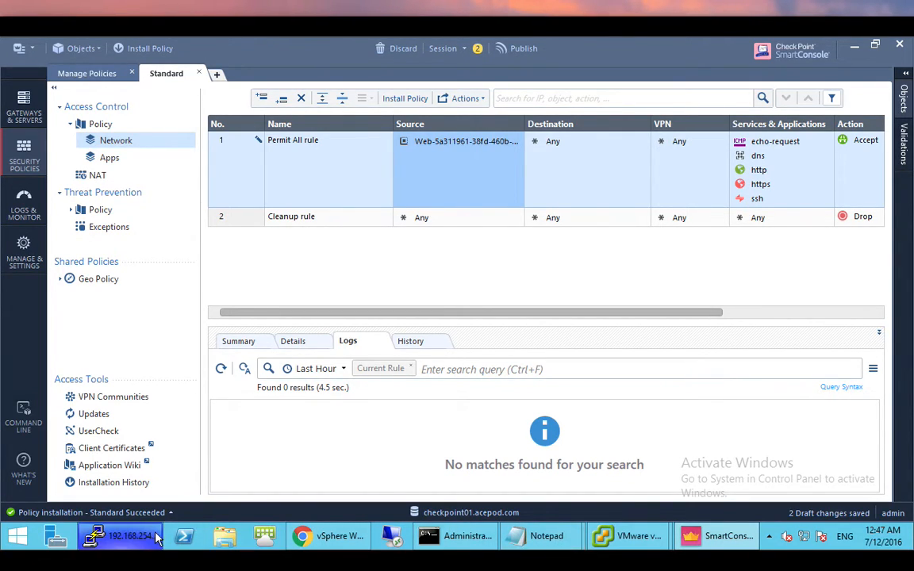
right_click(126, 536)
left_click(142, 468)
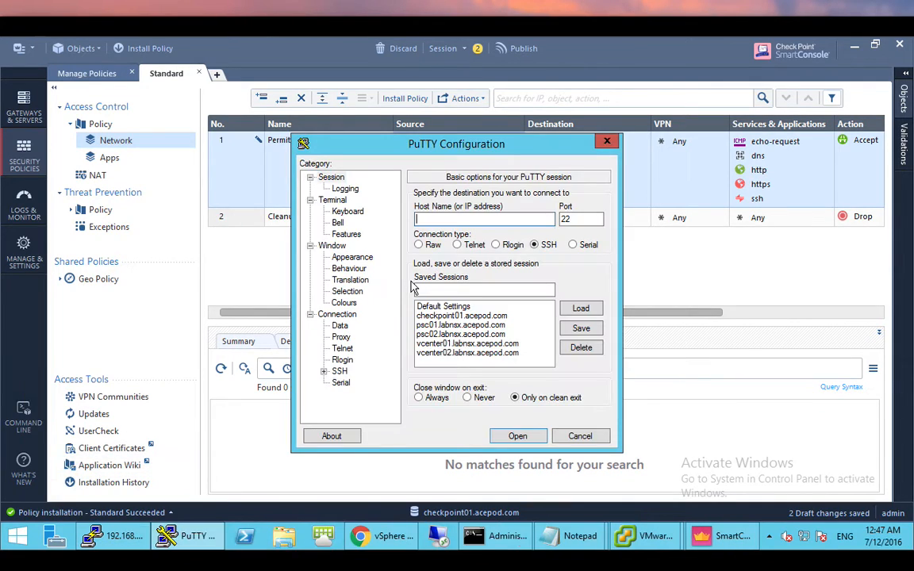
- Enter the host address 192.168.191. in PuTTY and move the dialog aside
type("192.168.191.")
left_click_drag(476, 144, 419, 268)
mouse_move(405, 146)
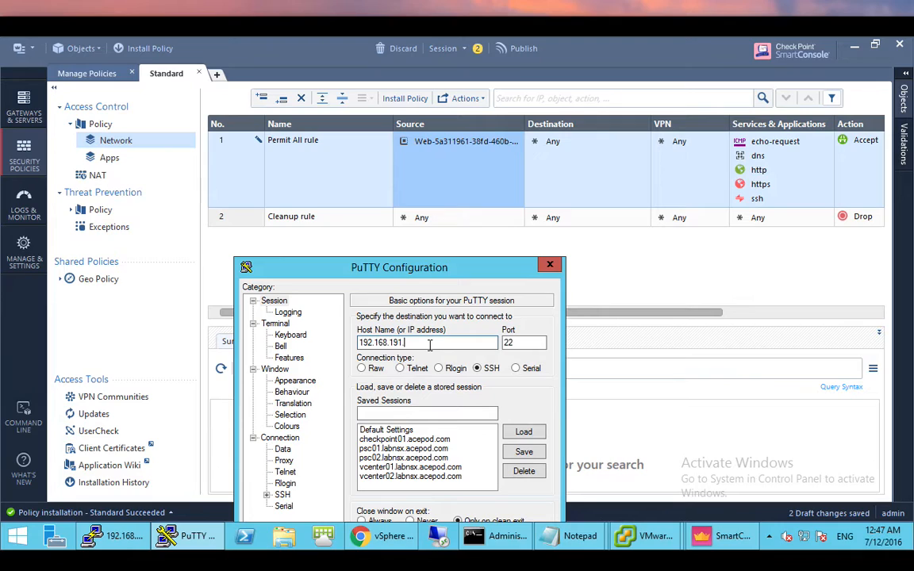
- Connect over SSH to 192.168.191.69, log in as root, and enlarge the terminal
key("Return")
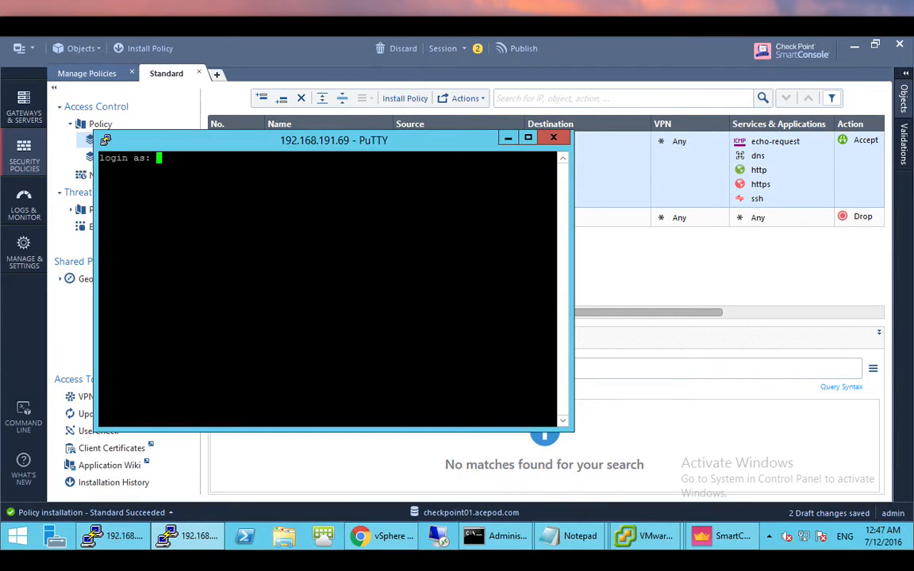
type("root")
key("Return")
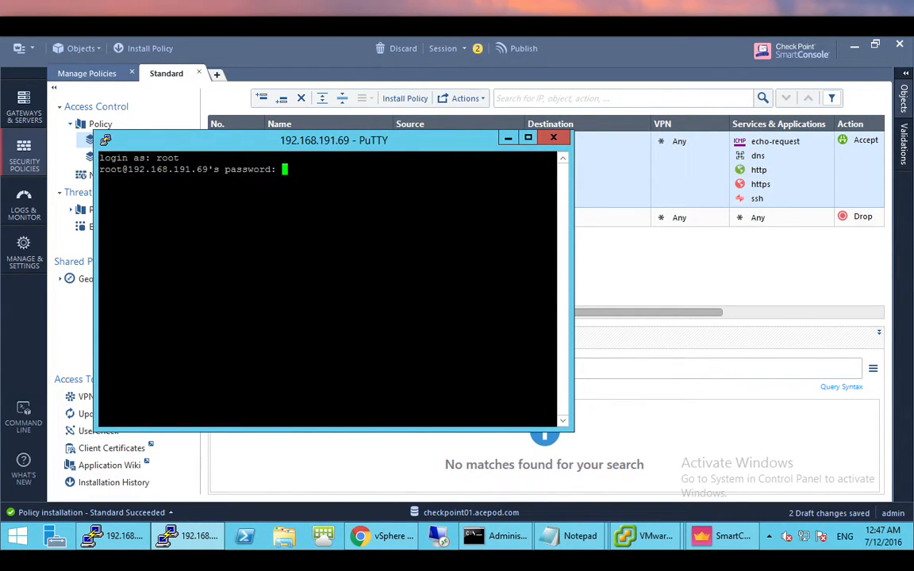
key("Return")
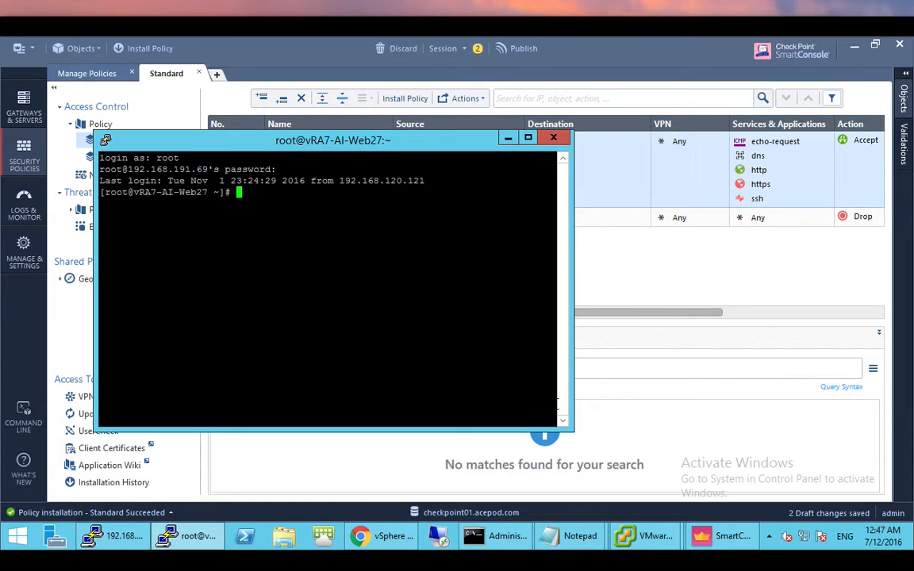
left_click_drag(572, 431, 794, 474)
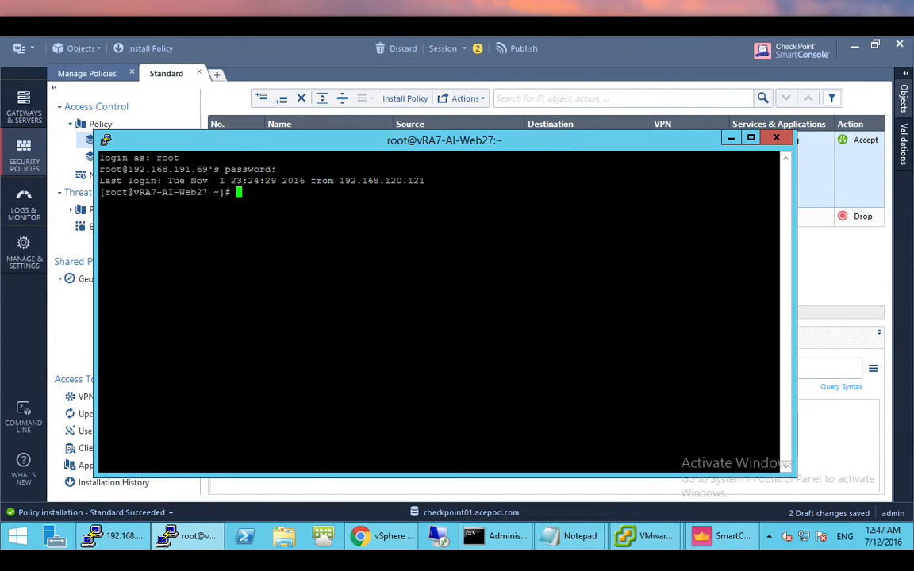
- Ping google.com briefly, then curl google.com to get a 302 Moved response
type("ping google.com")
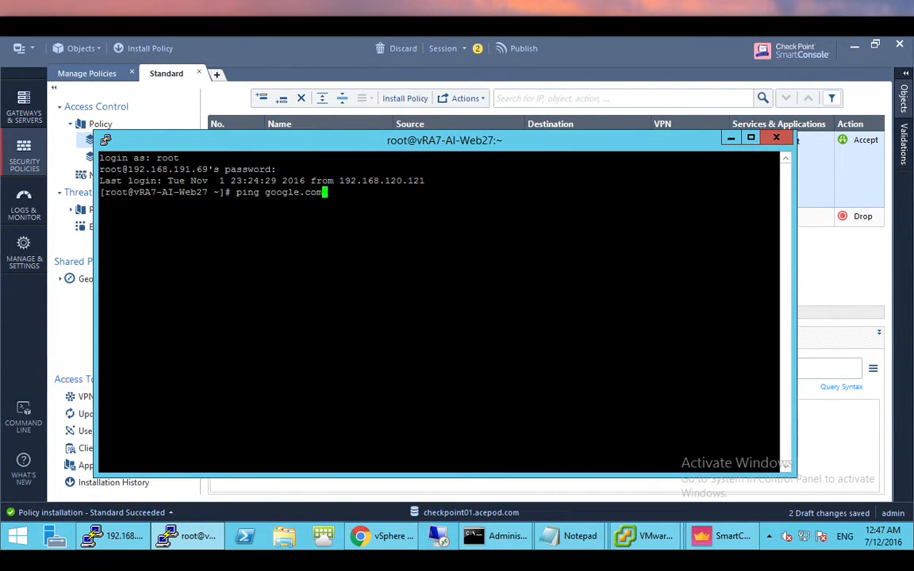
key("Return")
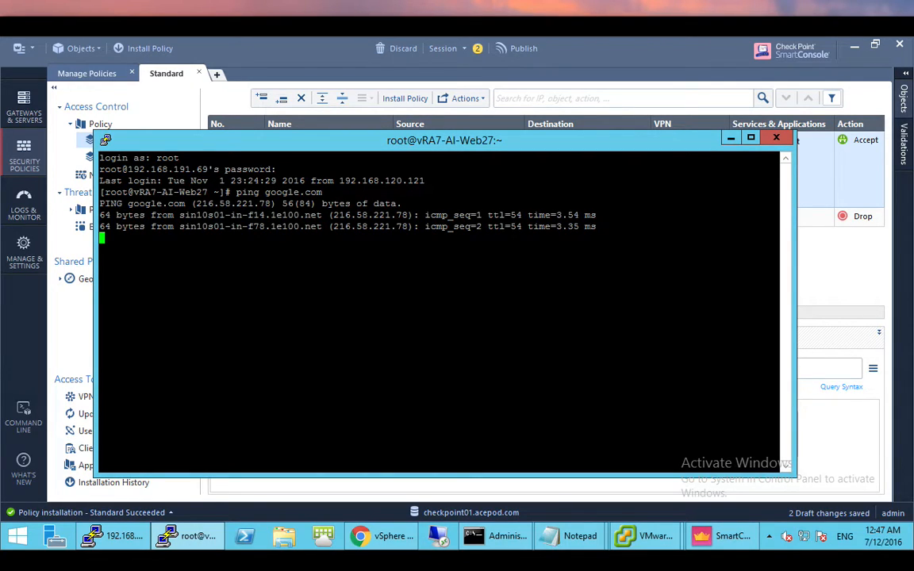
key("ctrl+c")
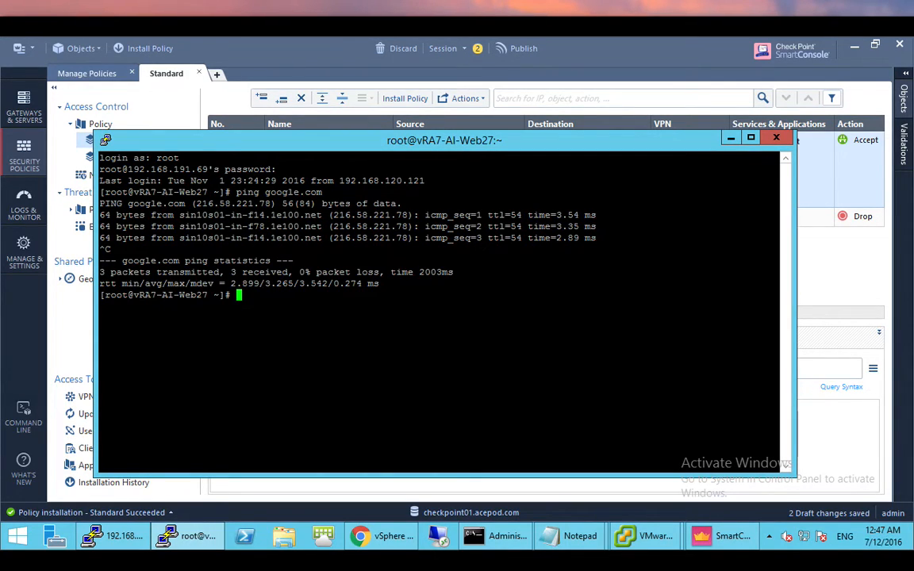
type("curl google.com")
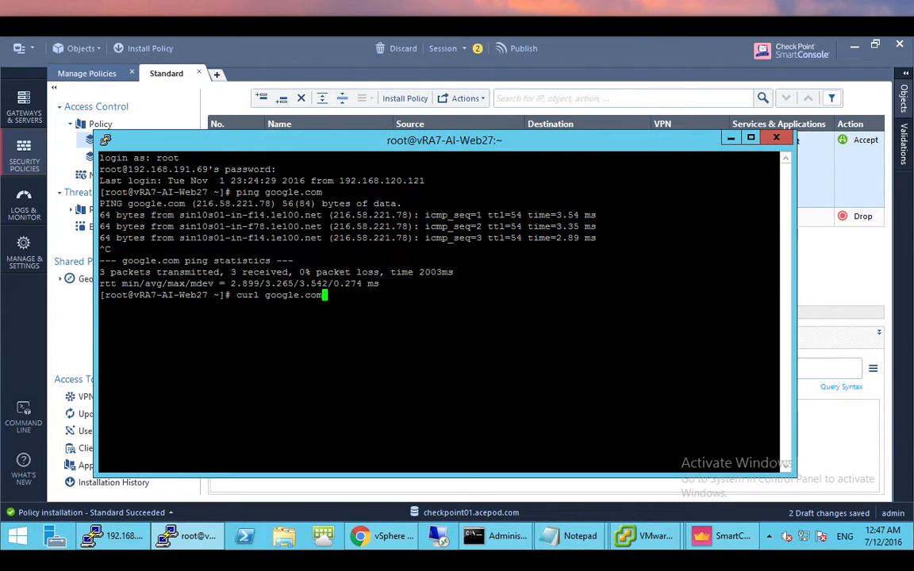
key("Return")
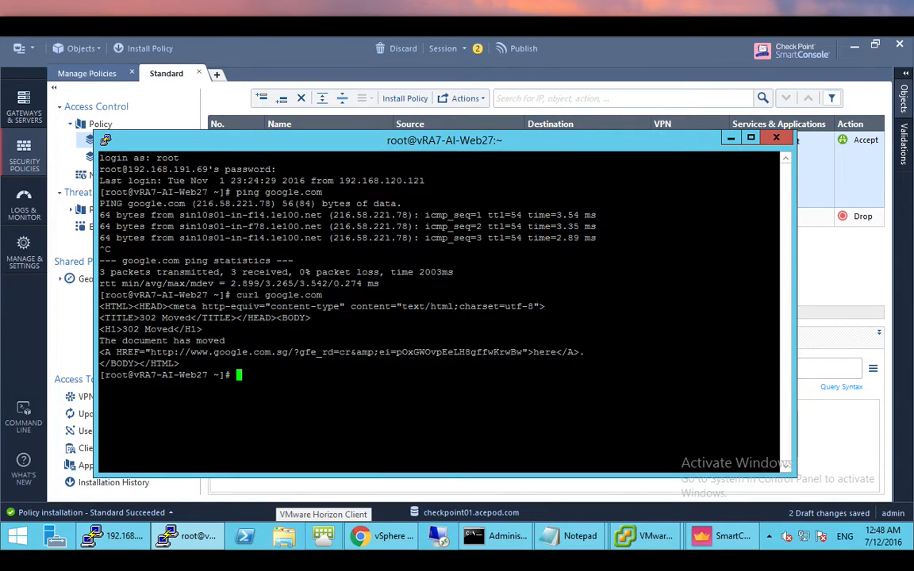
- Copy the EICAR download command from the Notepad test notes
left_click(580, 536)
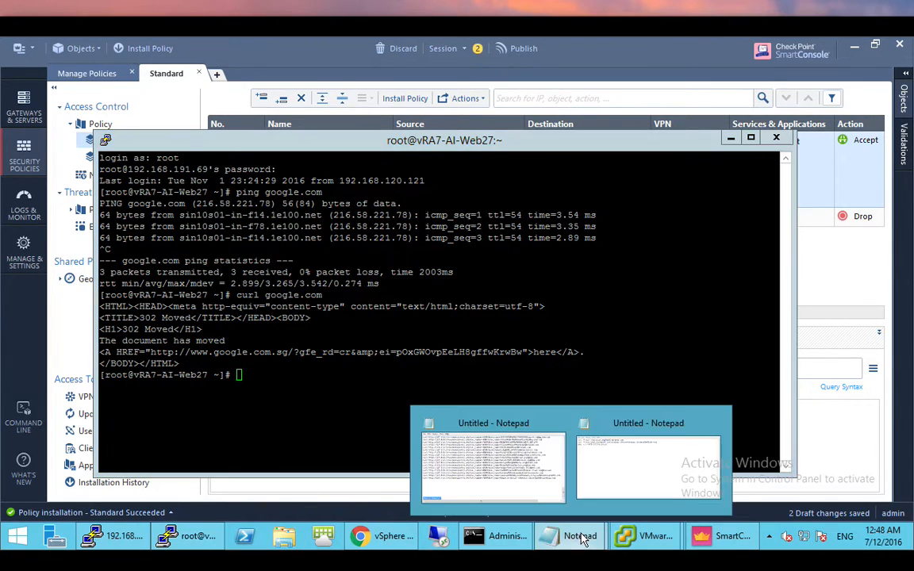
left_click(679, 476)
left_click_drag(307, 172, 37, 172)
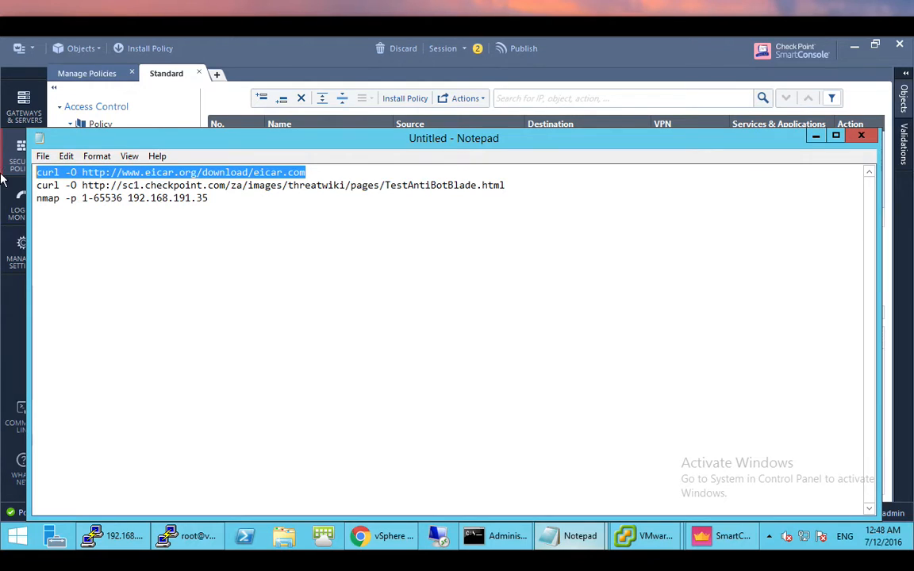
- Paste and run the EICAR download command in PuTTY, then return to SmartConsole
left_click(815, 136)
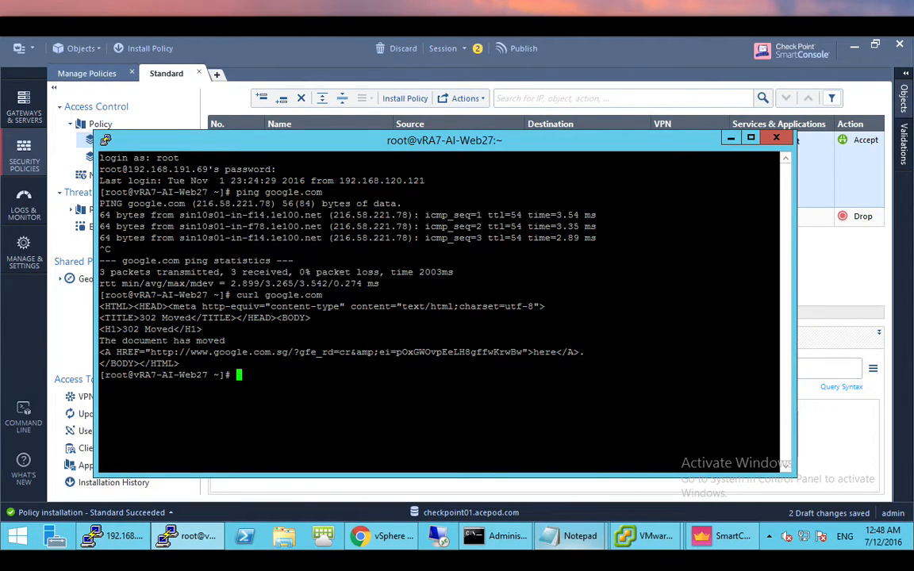
key("shift+Insert")
key("Return")
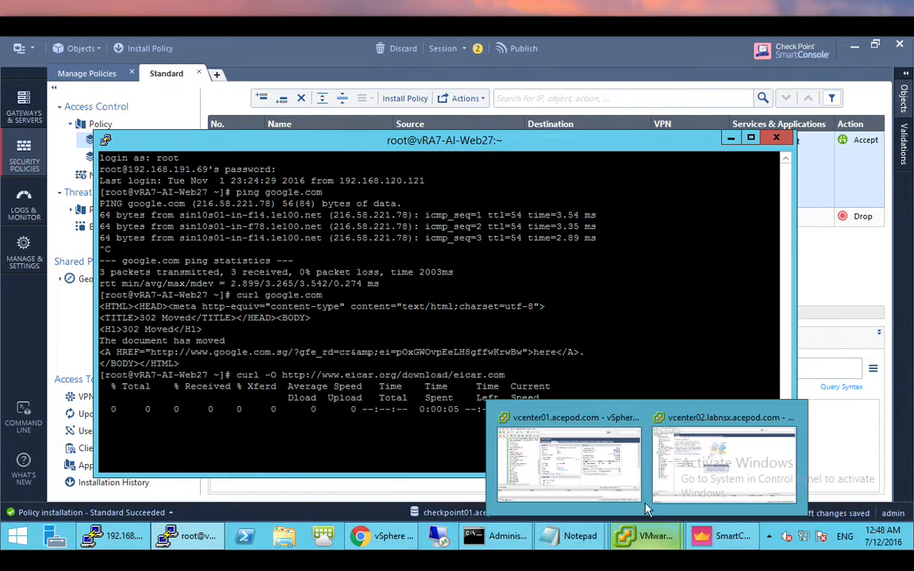
left_click(729, 558)
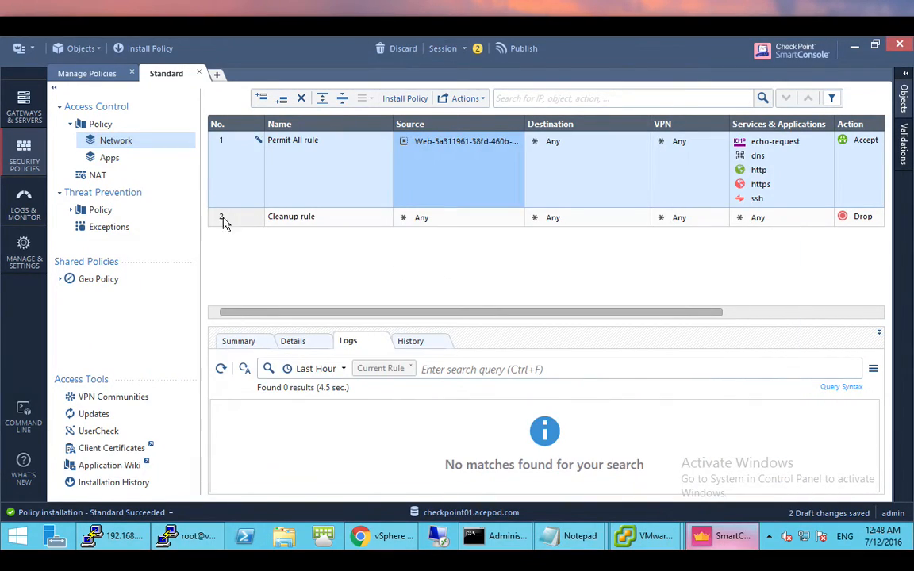
- In Logs & Monitor, search blade: Anti-Virus instead of IPS, finding 5 results
left_click(28, 202)
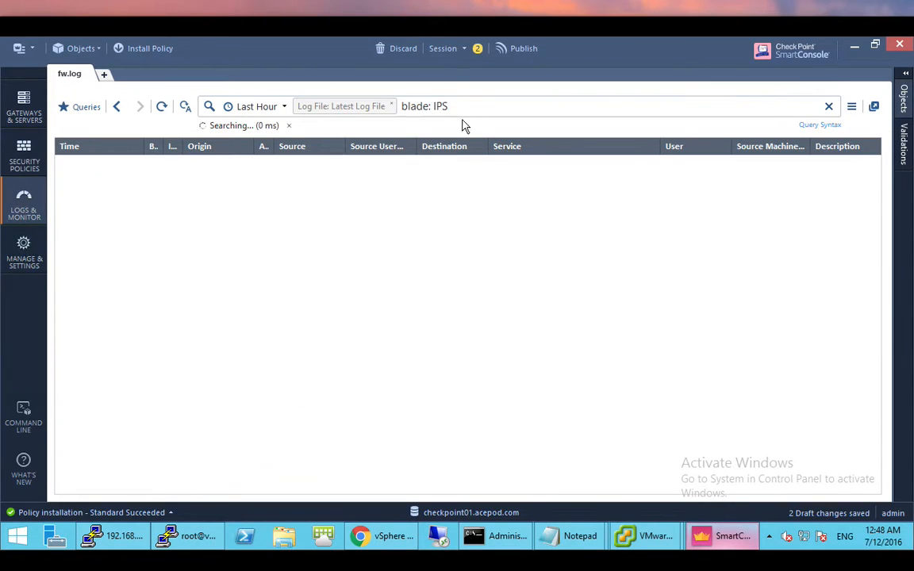
mouse_move(452, 106)
left_mouse_down()
mouse_move(403, 111)
mouse_move(455, 105)
left_mouse_up()
key("BackSpace")
key("BackSpace")
key("BackSpace")
type("Anti")
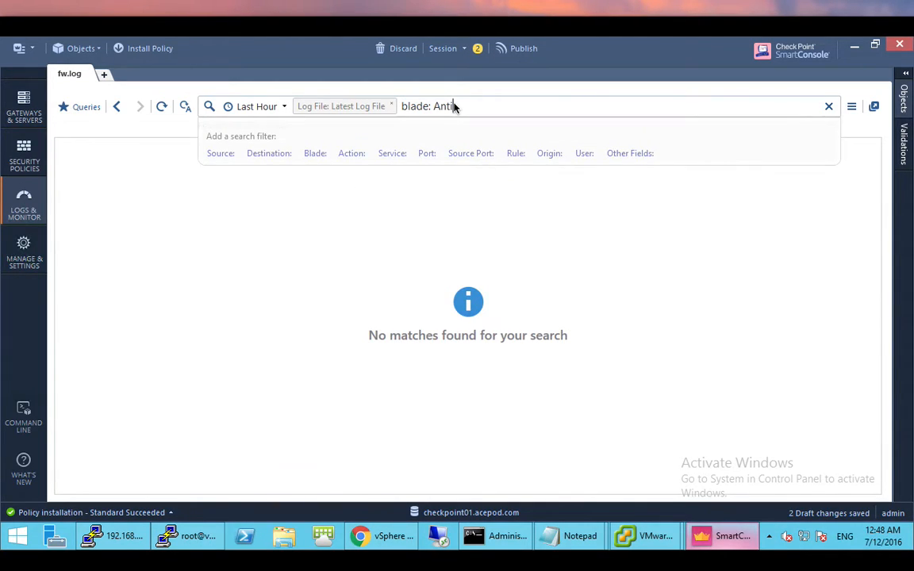
type("-Virus")
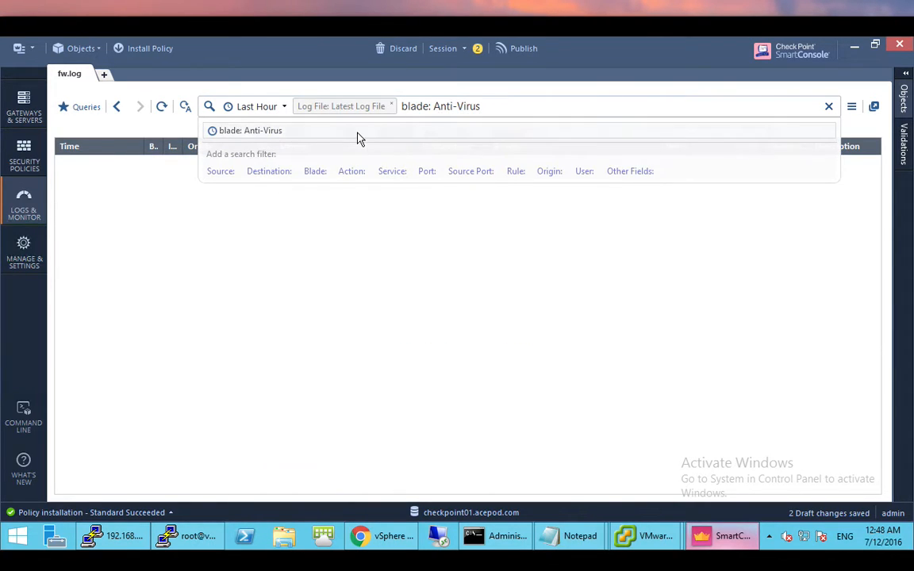
key("Return")
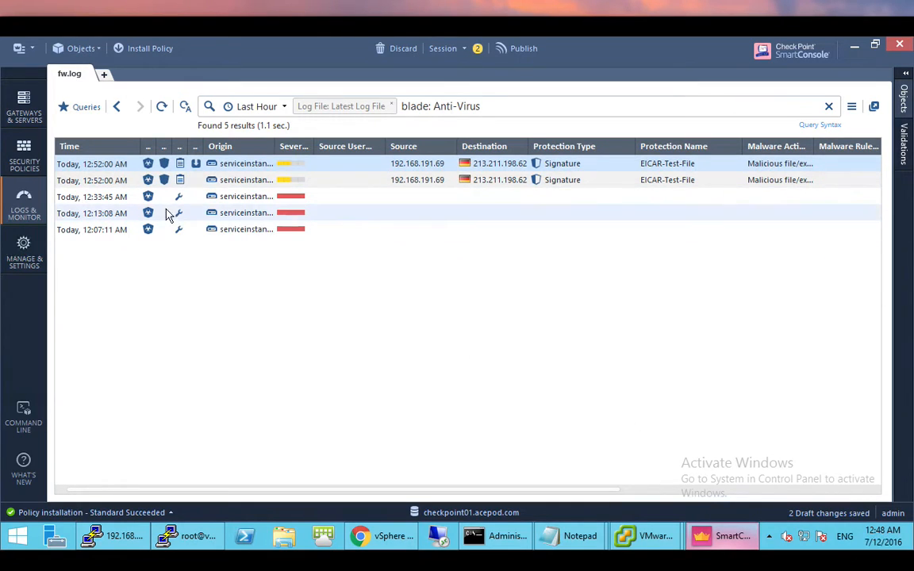
- Open the latest Anti-Virus log and highlight its Prevent action and EICAR-Test-File protection name
double_click(101, 166)
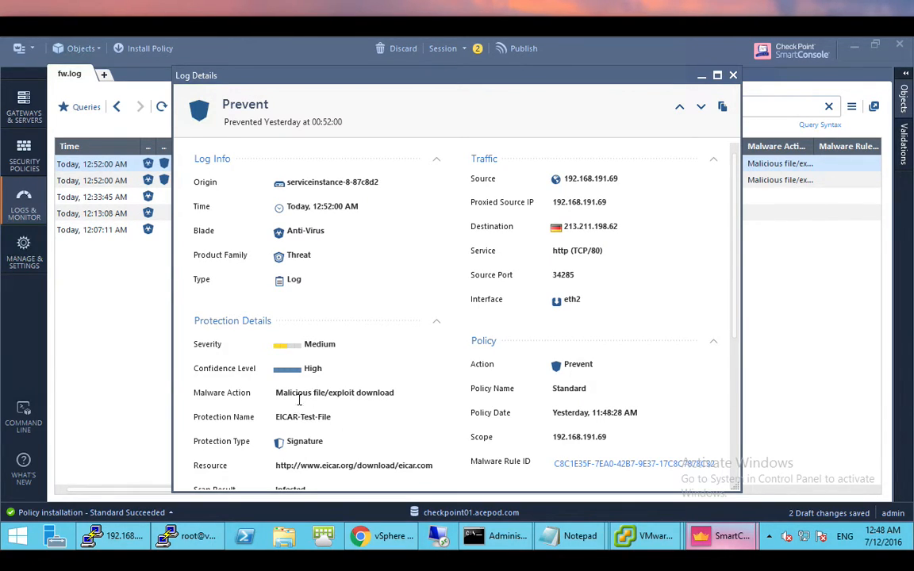
left_click_drag(308, 396, 379, 423)
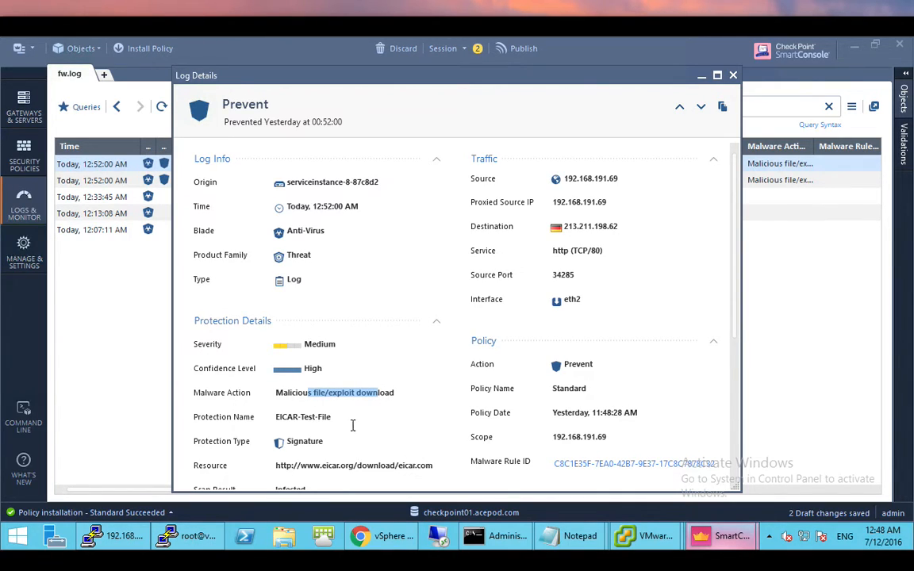
left_click_drag(333, 419, 265, 420)
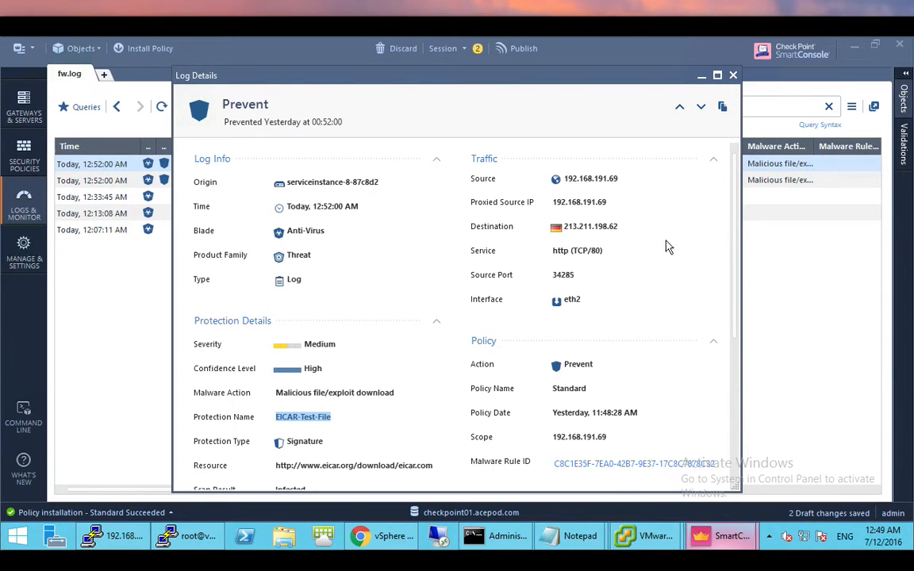
left_click(184, 538)
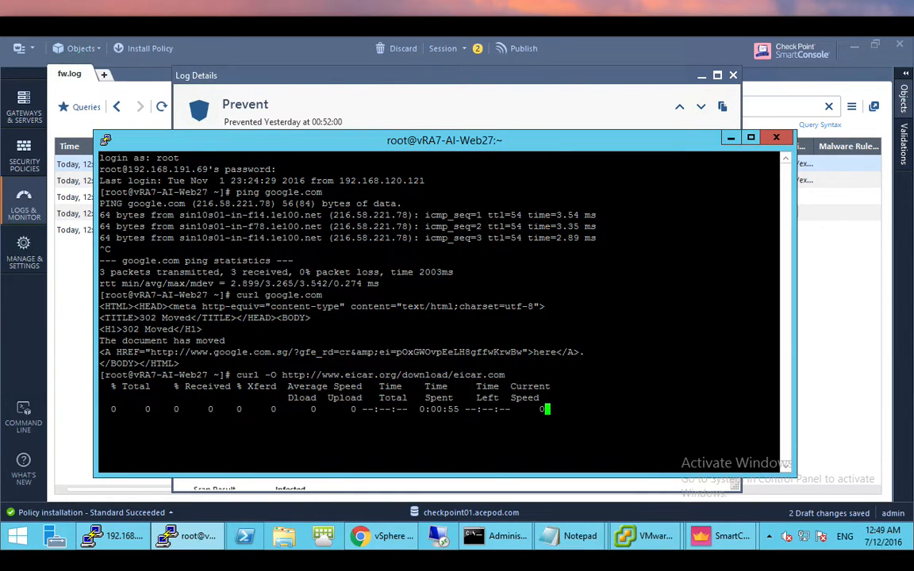
- Stop the stalled EICAR curl, run ls showing only anaconda-ks.cfg, and bring back the Notepad test commands
key("ctrl+c")
type("ls")
key("Return")
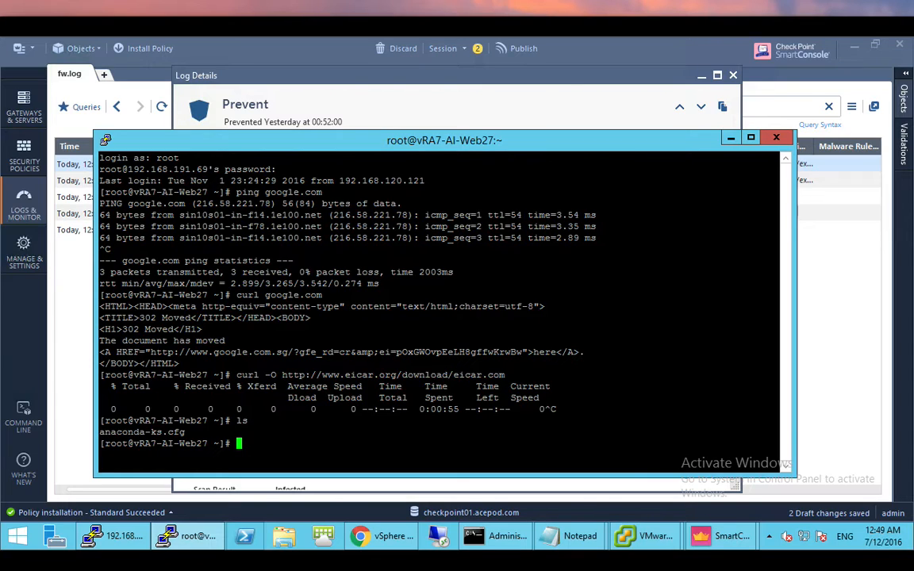
left_click(555, 536)
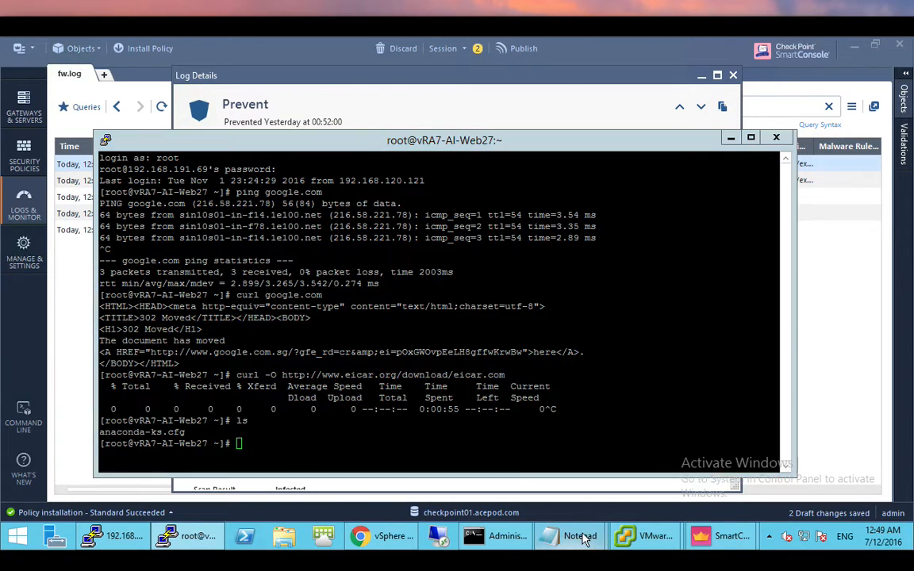
left_click(645, 498)
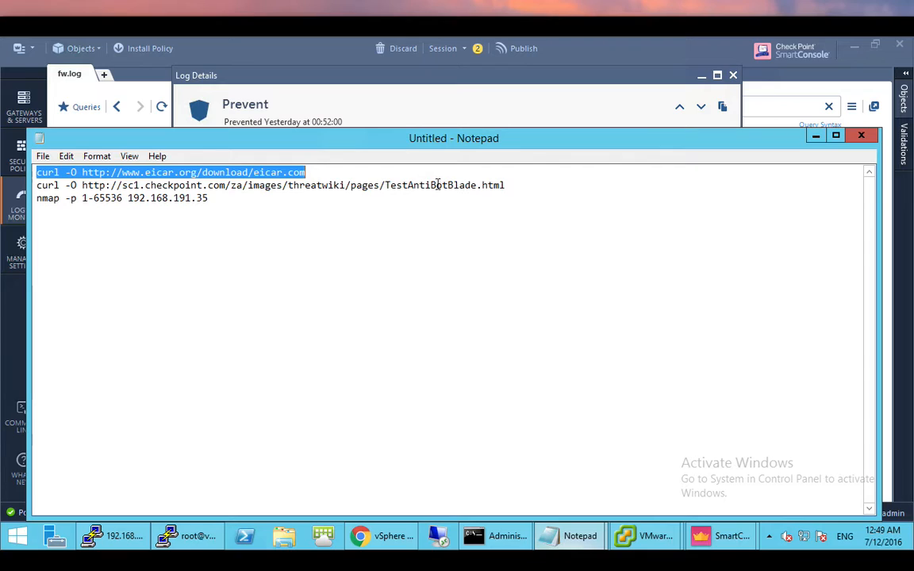
- Copy the TestAntiBotBlade curl command from the Notepad notes and run it in the PuTTY shell
left_click(382, 144)
left_click_drag(370, 138, 418, 91)
left_click(482, 134)
left_click_drag(553, 129, 83, 135)
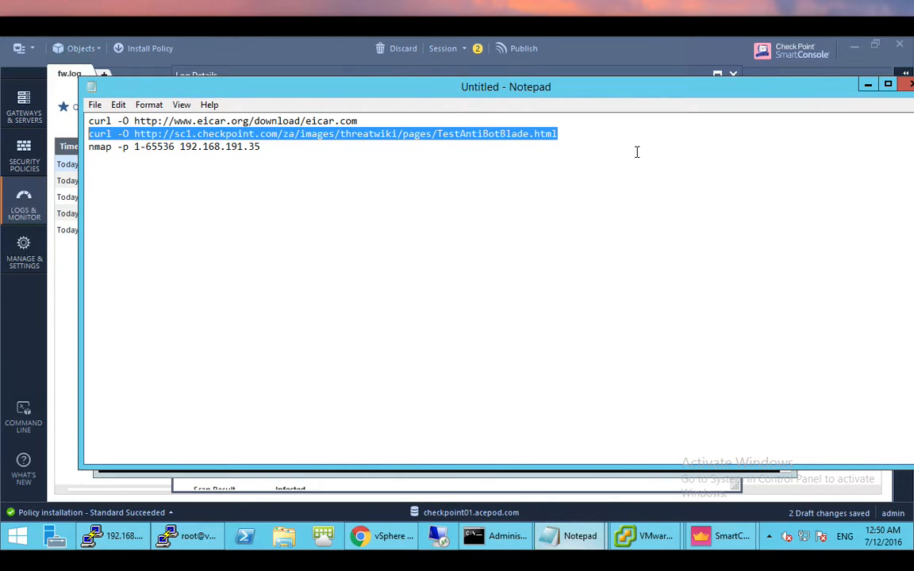
mouse_move(405, 537)
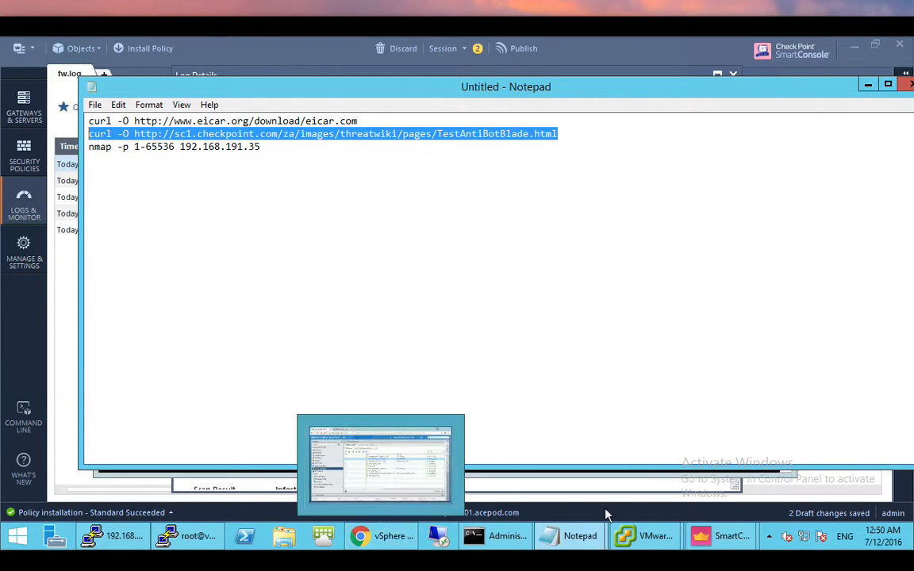
left_click(170, 486)
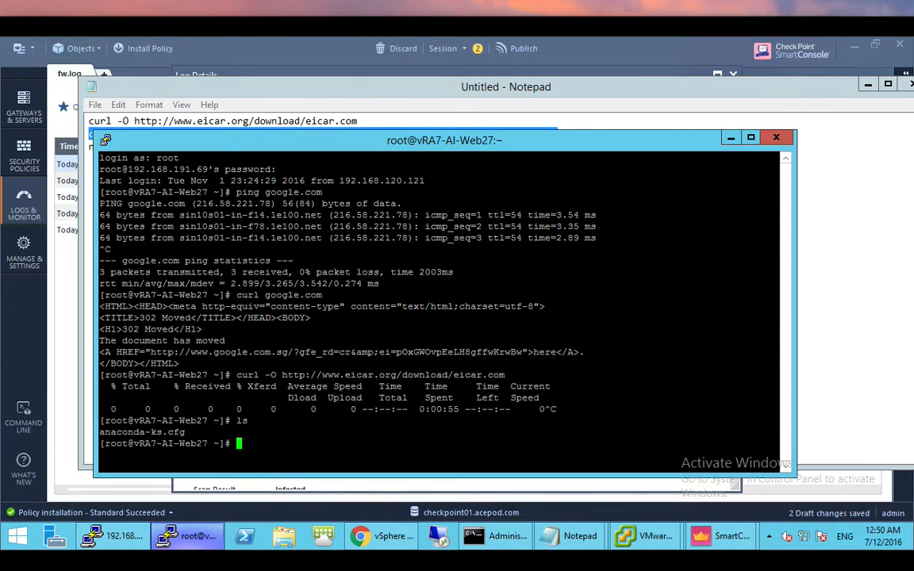
right_click(295, 444)
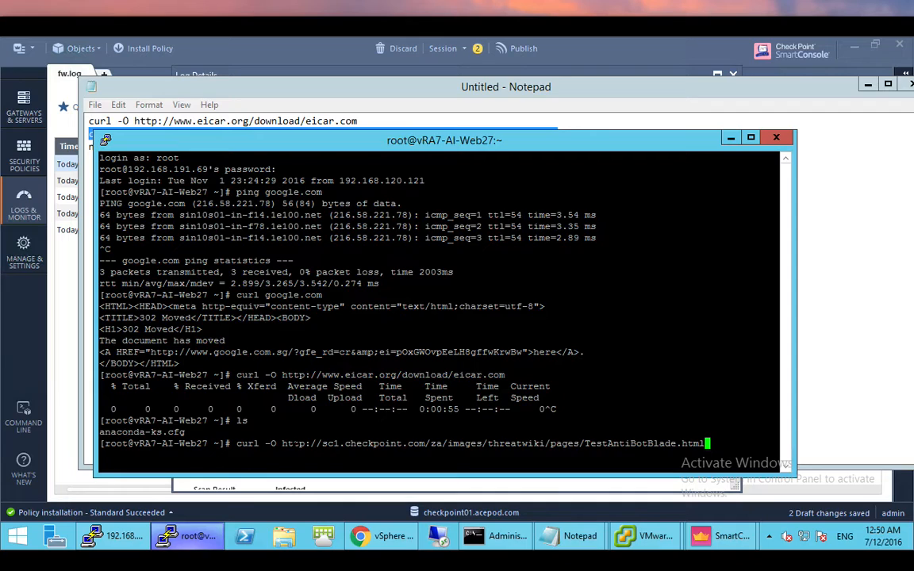
key("Return")
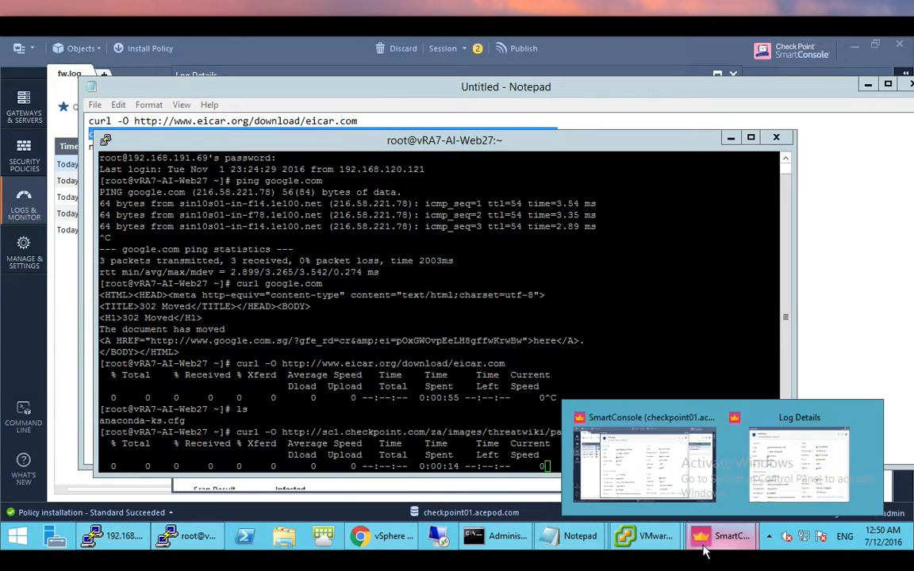
- Close the Anti-Virus log details and change the log query to blade: Anti-Bot
left_click(657, 487)
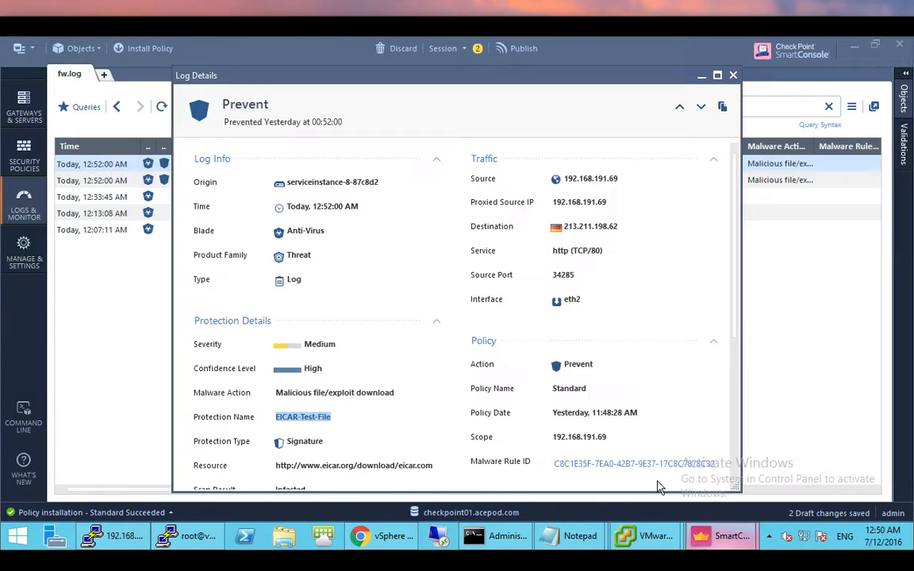
left_click(733, 76)
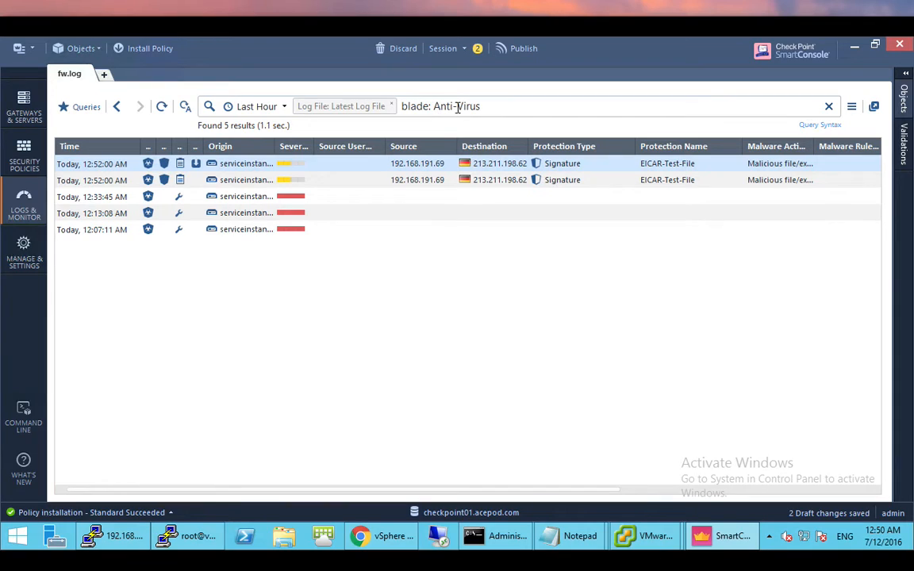
left_click_drag(457, 106, 496, 108)
type("Bot")
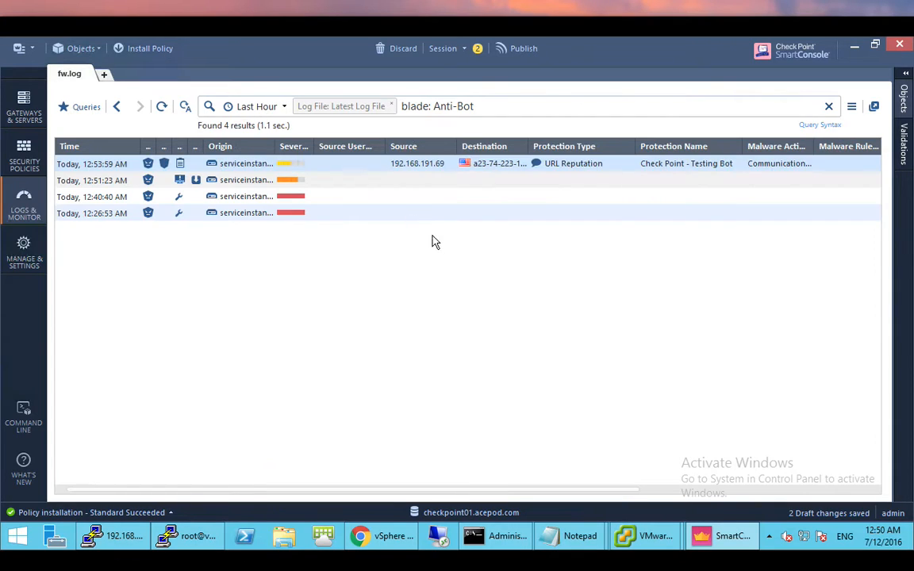
left_click(533, 268)
- Review the Check Point - Testing Bot prevention log from 192.168.191.69, then close its details
double_click(151, 163)
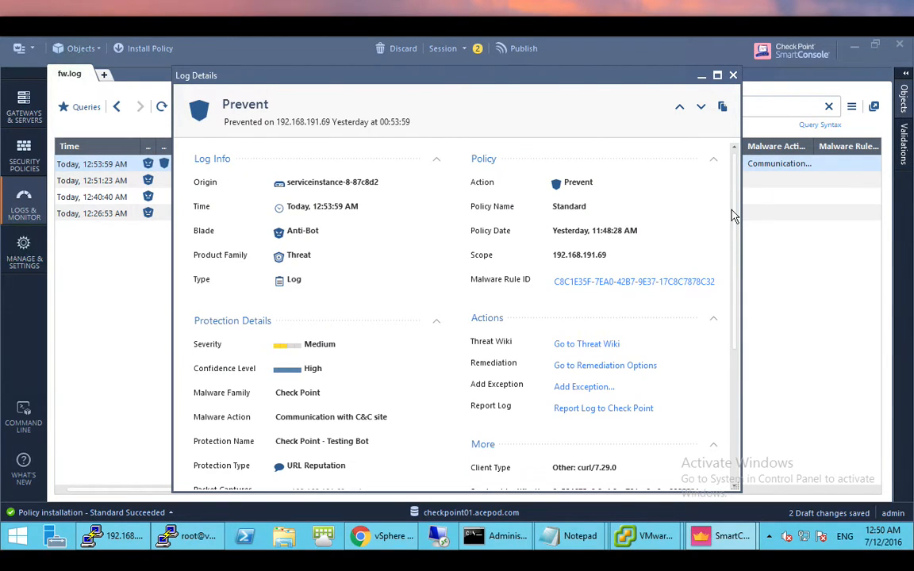
left_click_drag(734, 216, 734, 293)
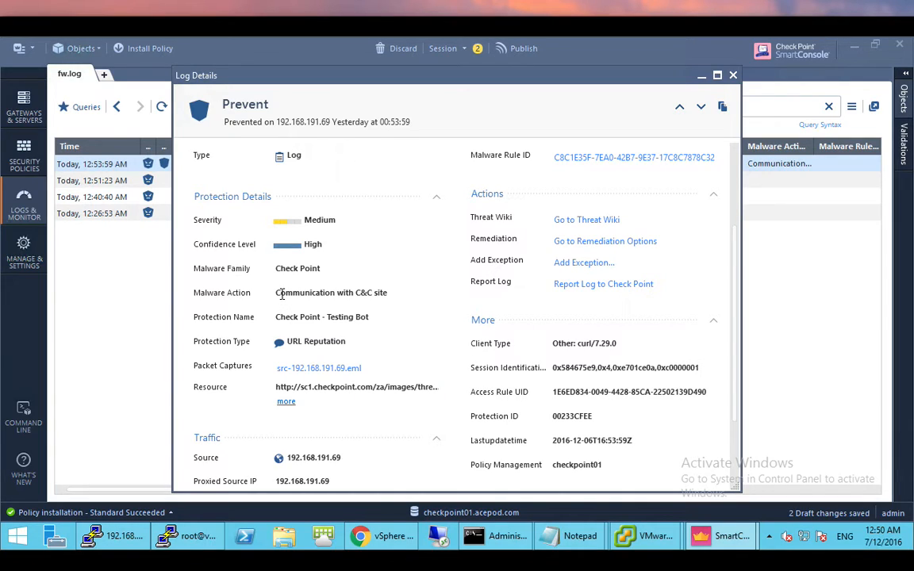
left_click_drag(281, 295, 395, 296)
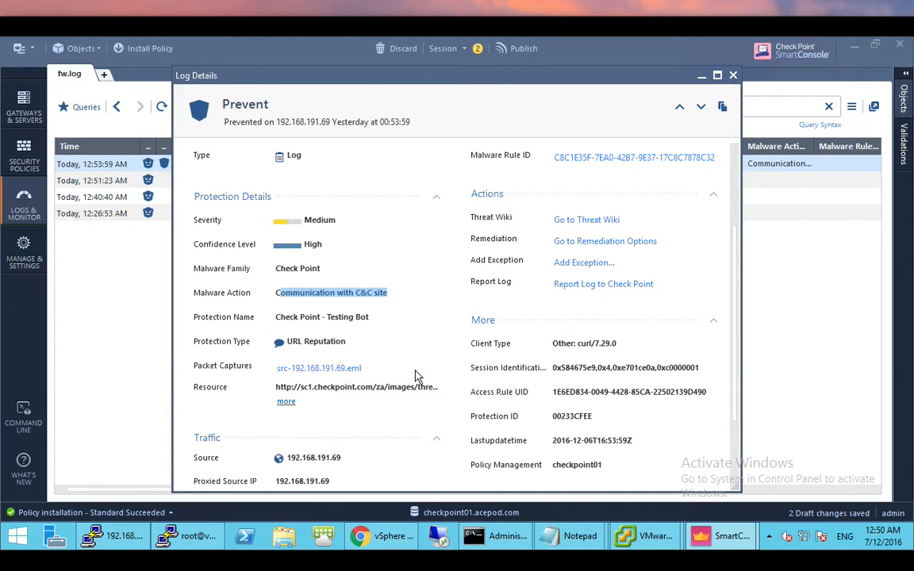
scroll(418, 376, "up", 2)
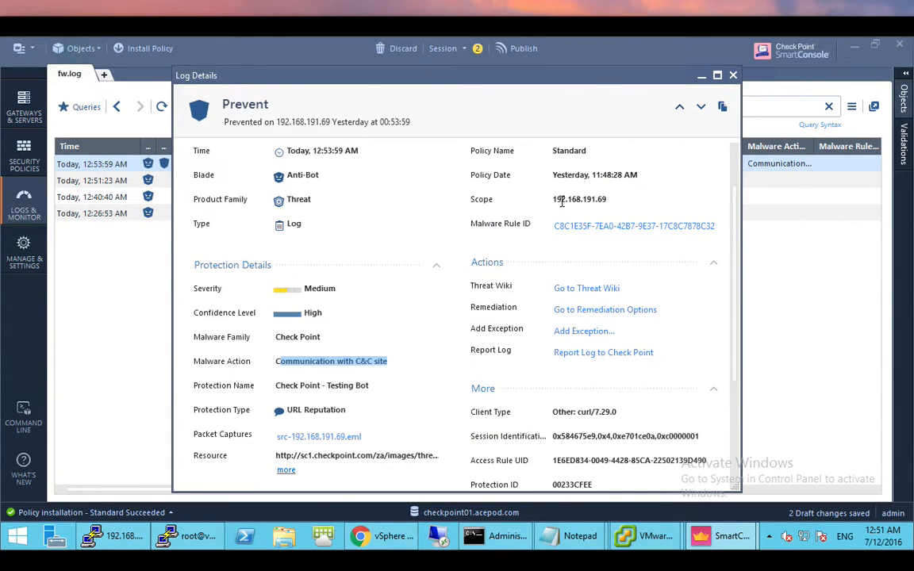
scroll(688, 354, "down", 2)
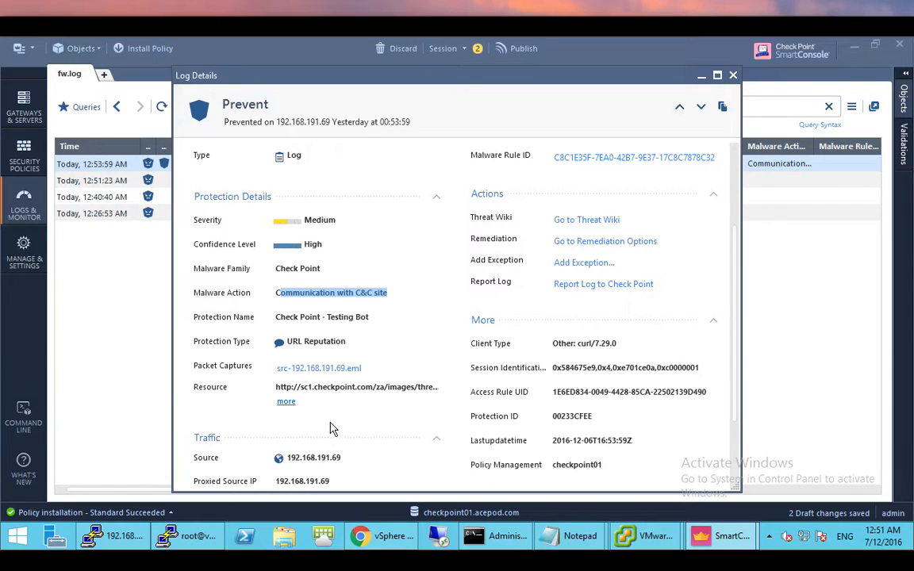
left_click(733, 76)
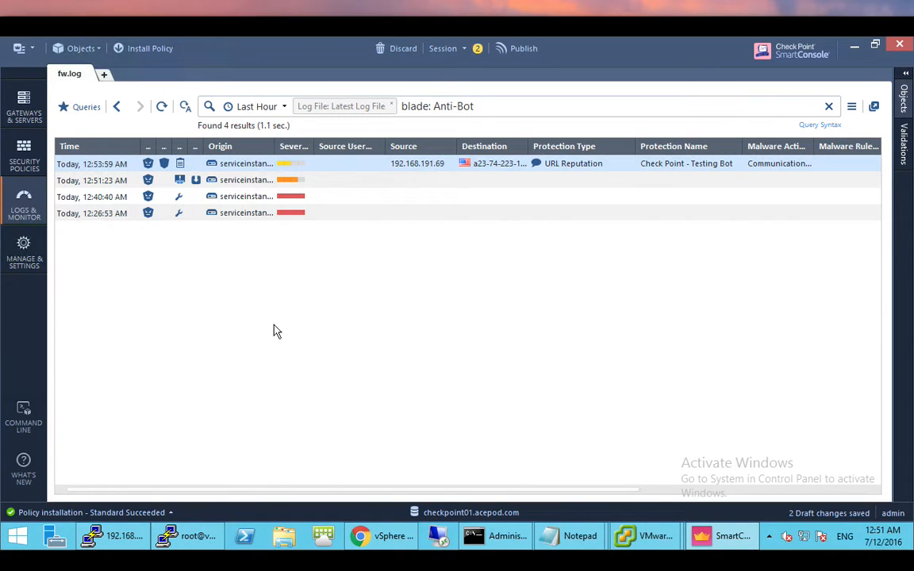
key("ctrl+super+f")
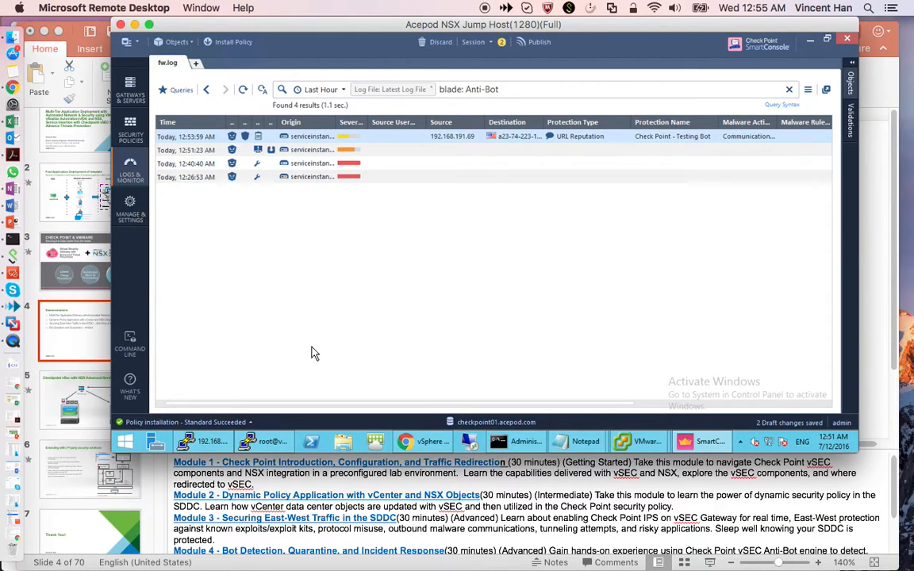
left_click(78, 311)
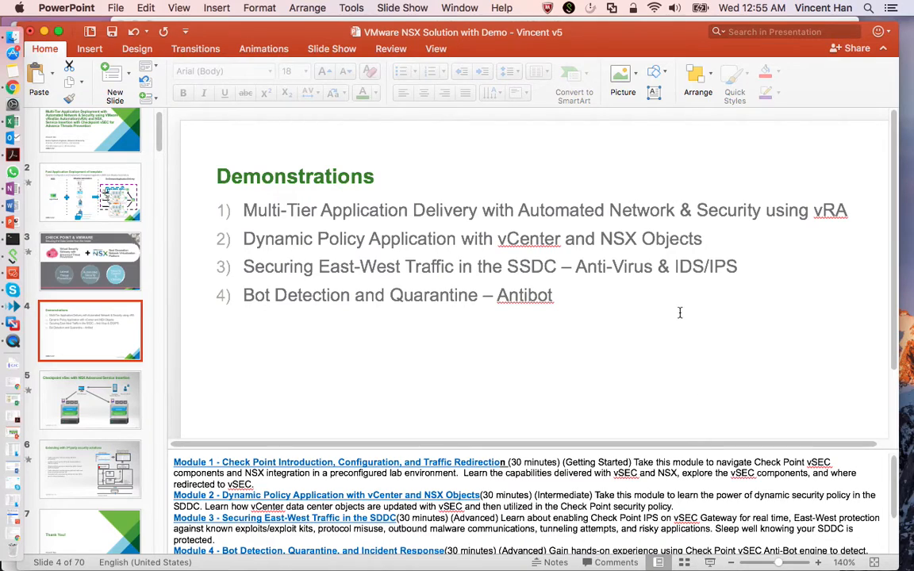
right_click(13, 272)
left_click(97, 198)
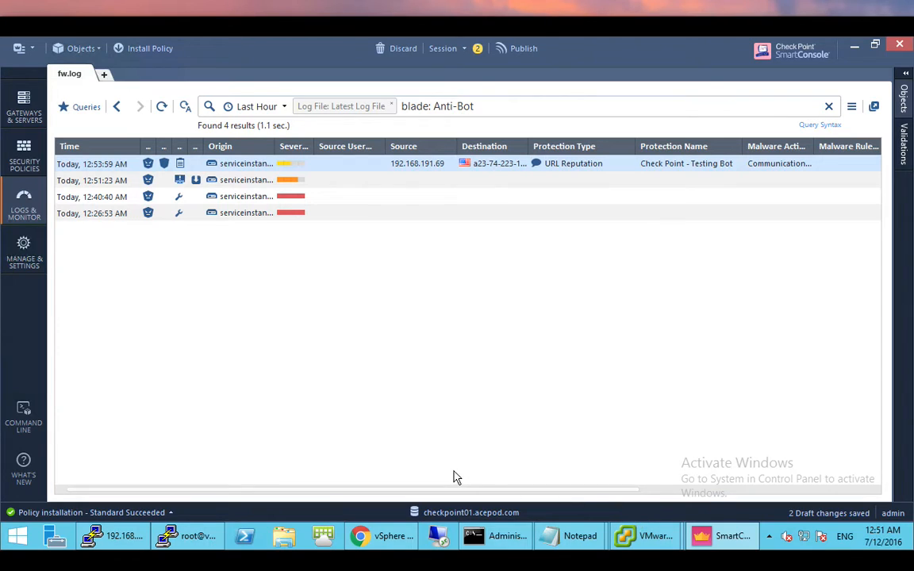
mouse_move(188, 535)
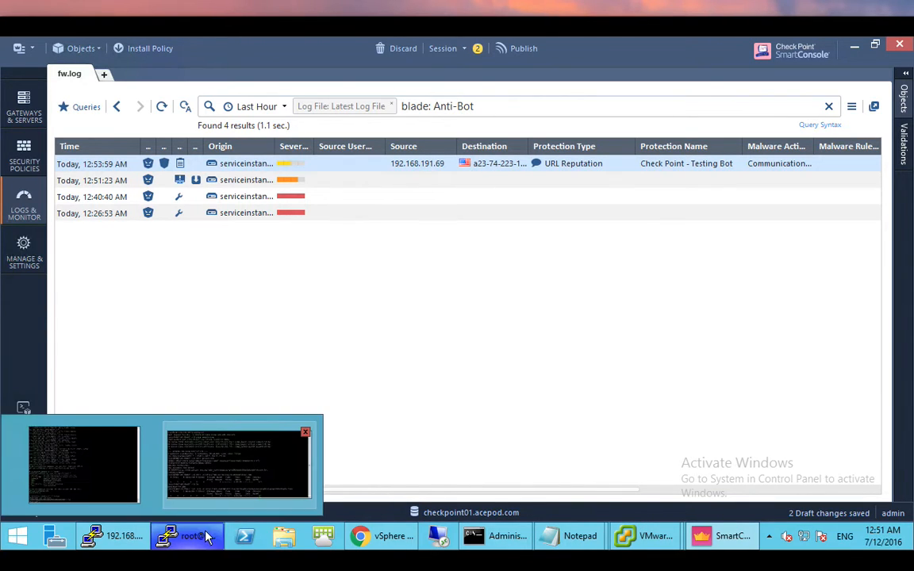
- Stop the stalled Anti-Bot curl download and enter 'yum install nmap' at the PuTTY prompt
left_click(225, 486)
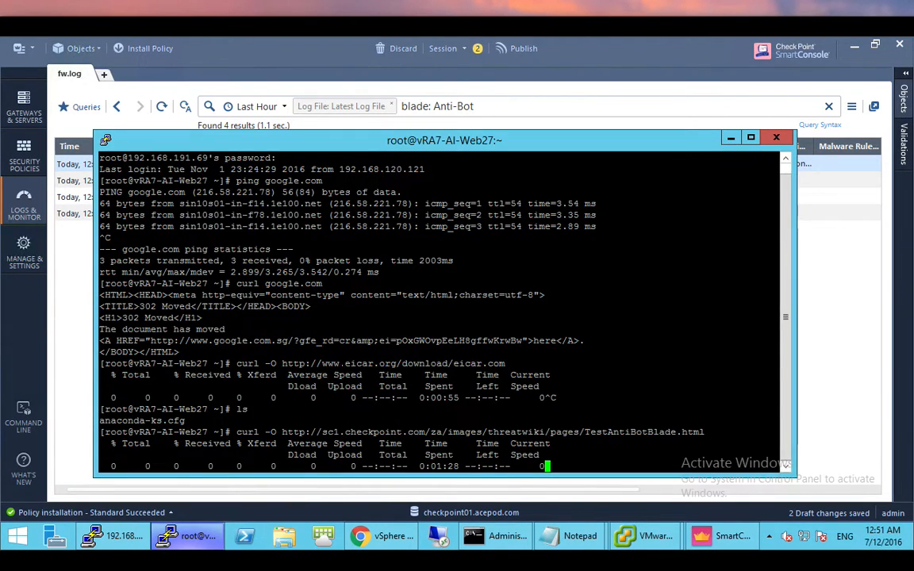
key("ctrl+c")
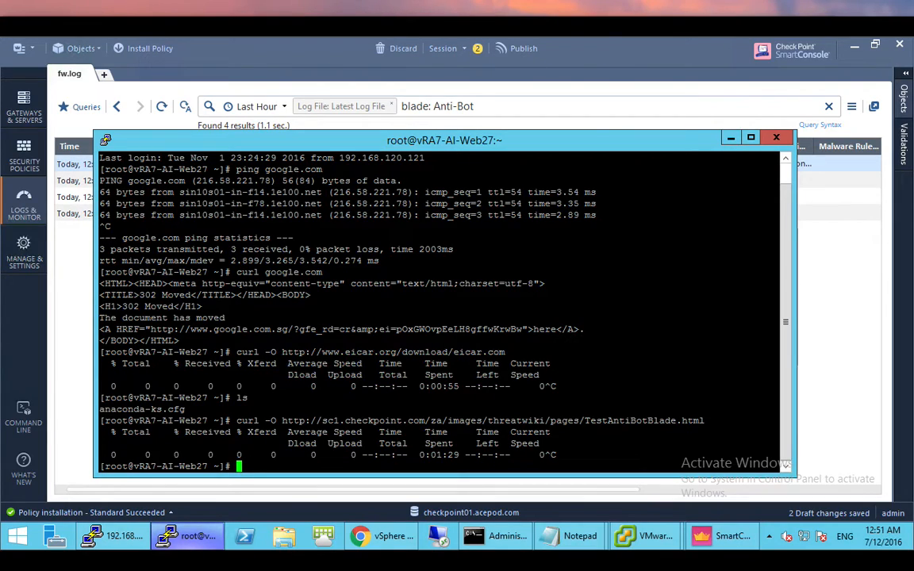
type("yum install ")
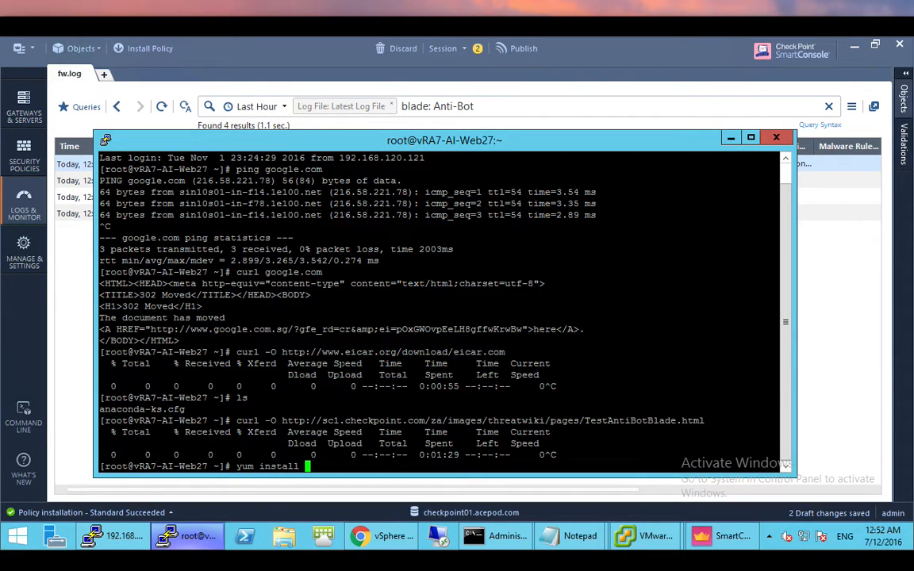
type("nmap")
- Run the yum install and answer y to install nmap 6.40-7.el7 with nmap-ncat
key("Return")
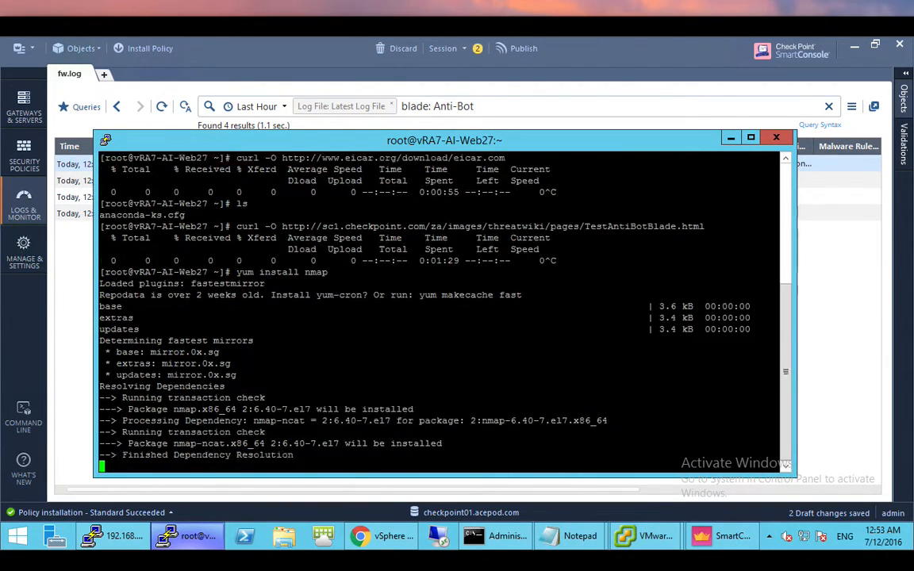
type("y")
key("Return")
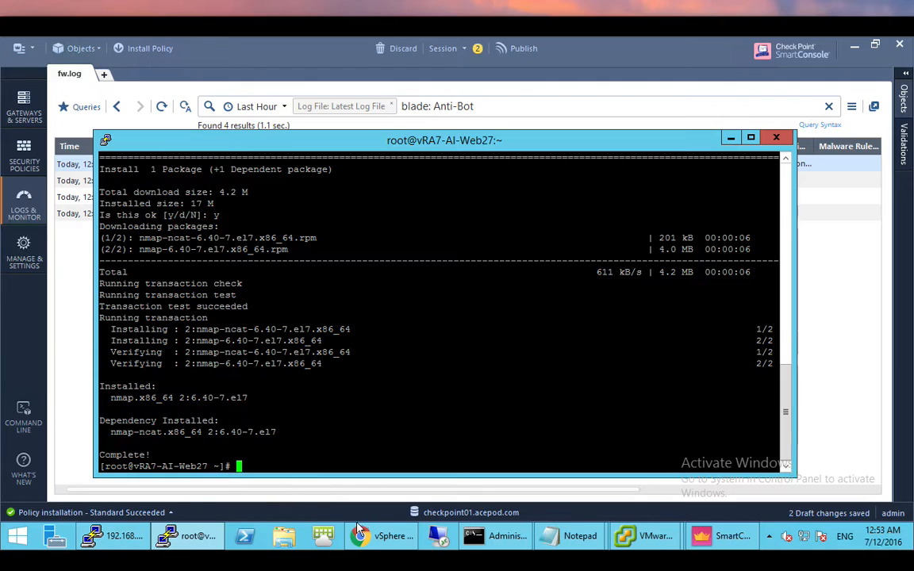
- Copy the nmap port-scan command from Notepad and run it in the PuTTY shell
mouse_move(567, 534)
left_click(626, 459)
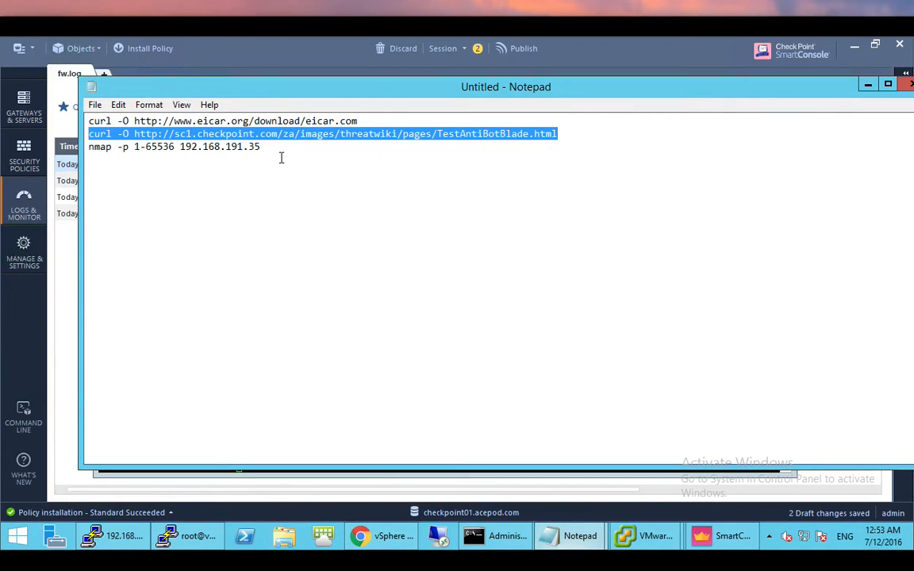
left_click_drag(255, 147, 89, 147)
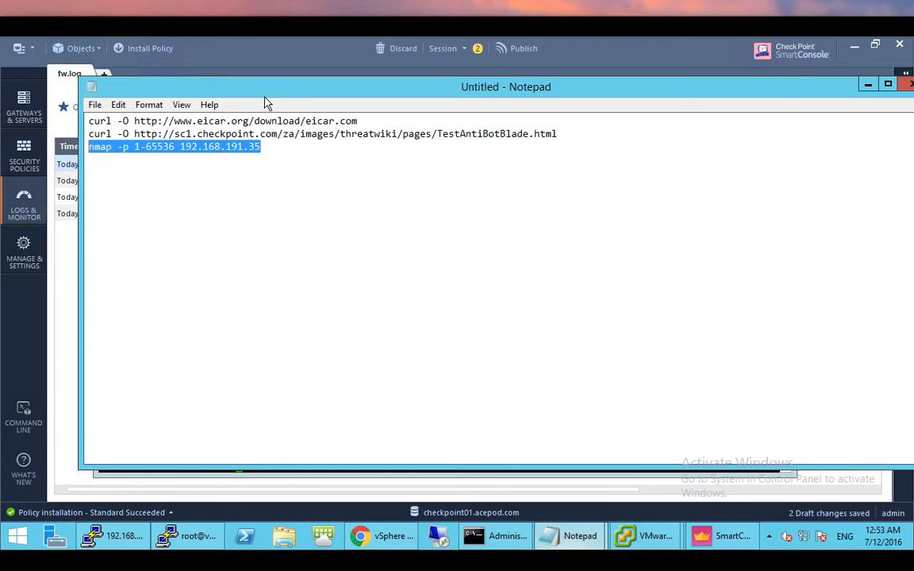
left_click_drag(286, 93, 361, 115)
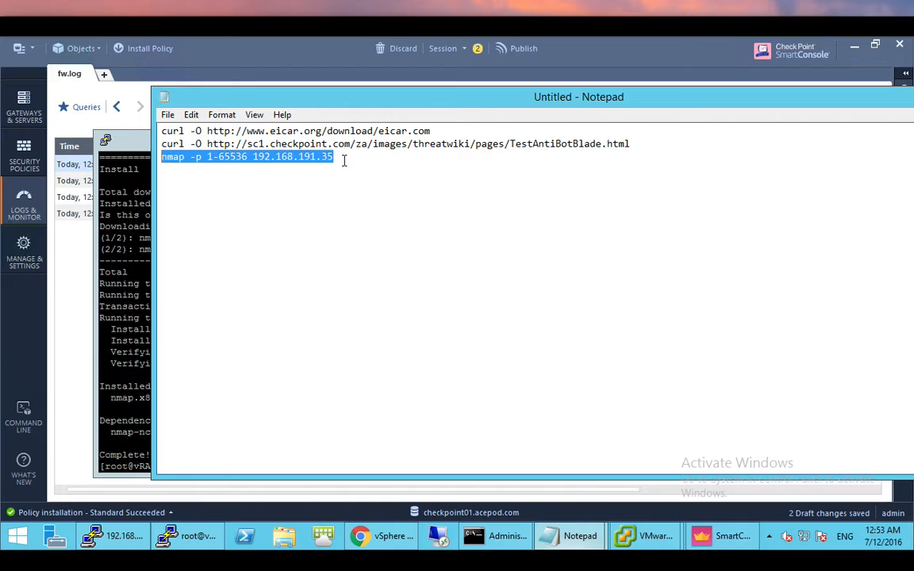
left_click(127, 252)
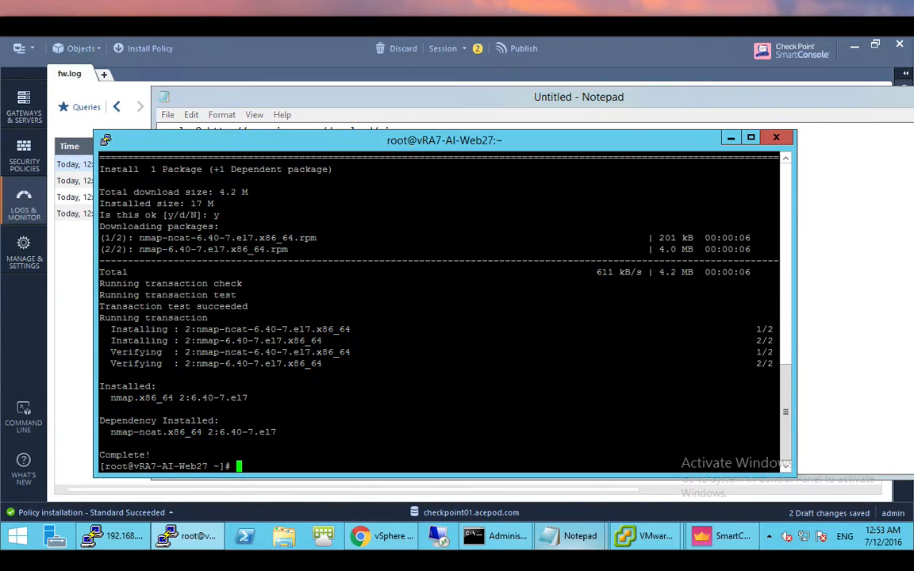
key("shift+Insert")
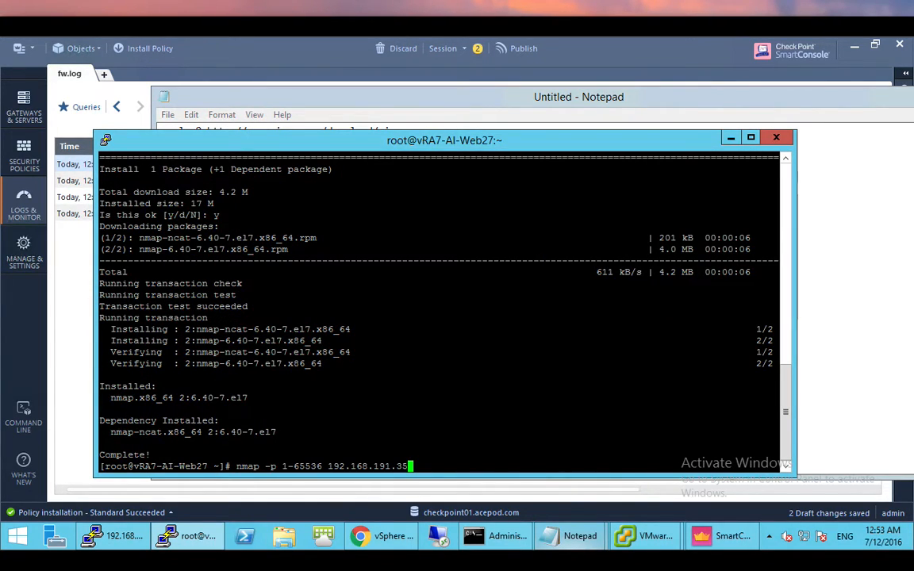
key("Return")
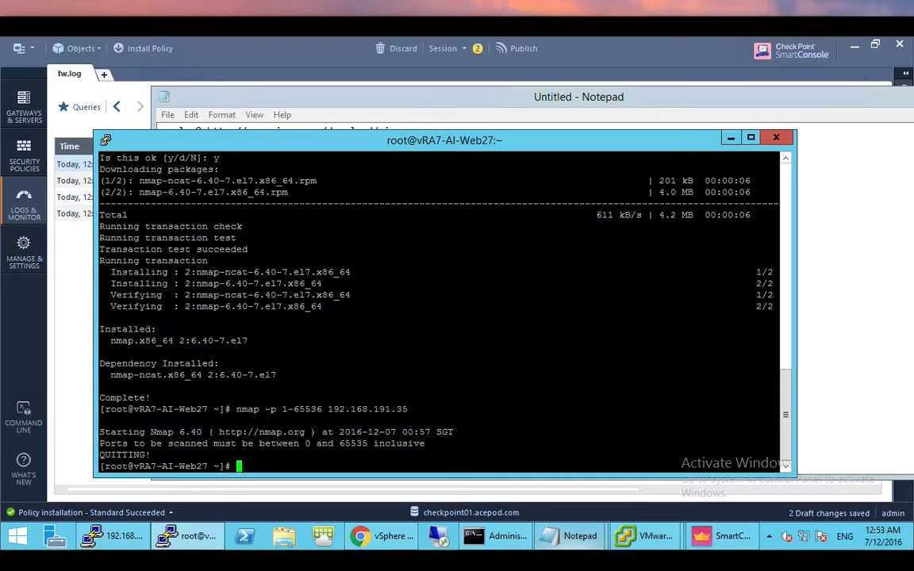
- Rerun the rejected nmap scan of 192.168.191.35 with port range 1-65535 instead of 1-65536
mouse_move(714, 542)
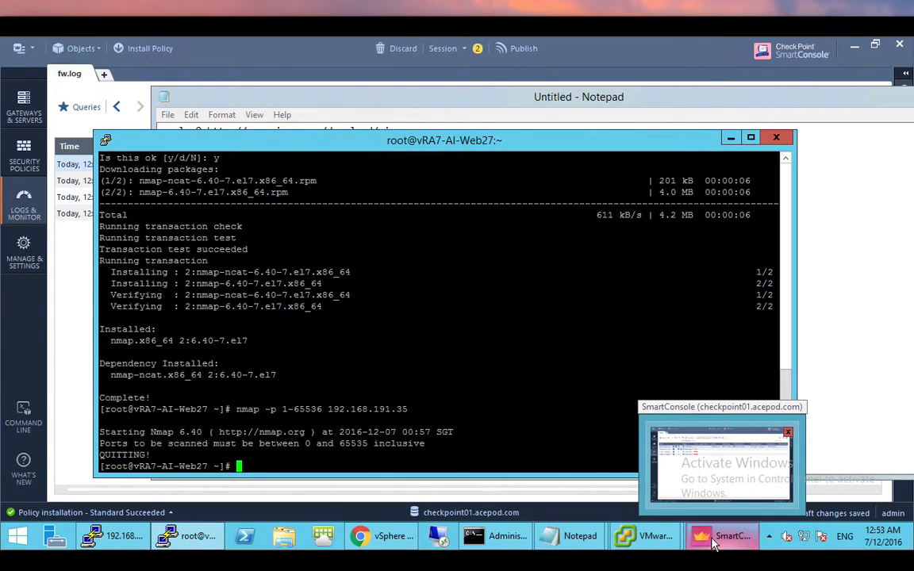
left_click(714, 542)
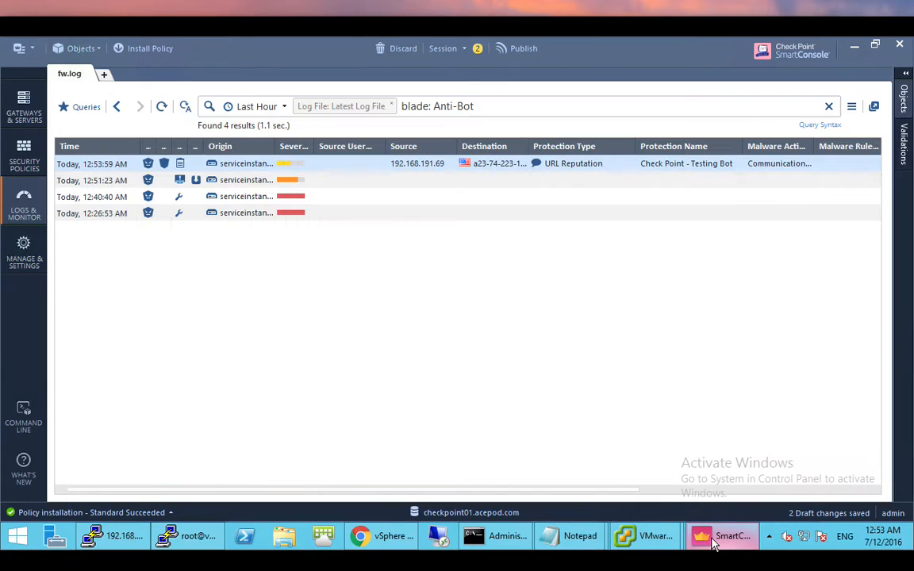
left_click(714, 541)
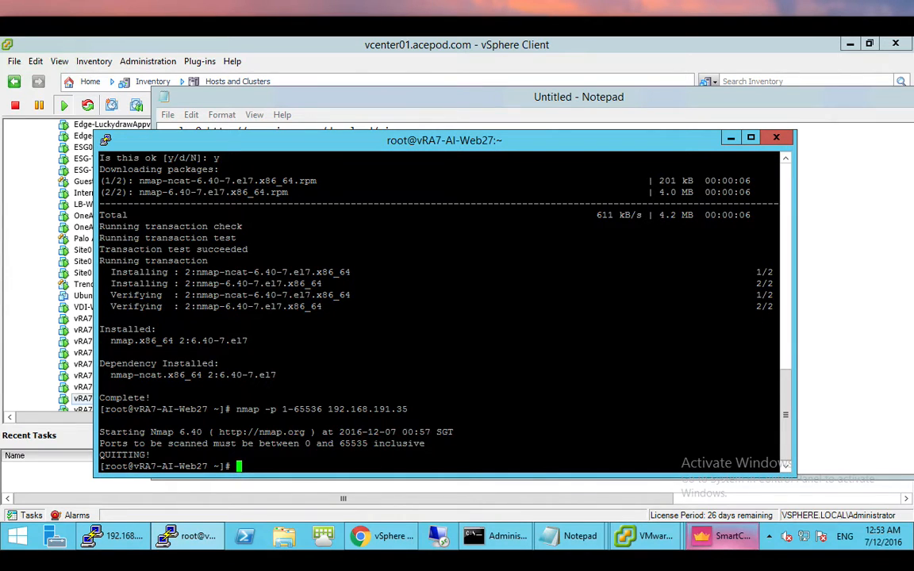
key("Up")
key("Left")
key("Left")
key("Left")
key("Left")
key("Left")
key("Left")
key("Left")
key("Left")
key("Left")
key("Left")
key("Left")
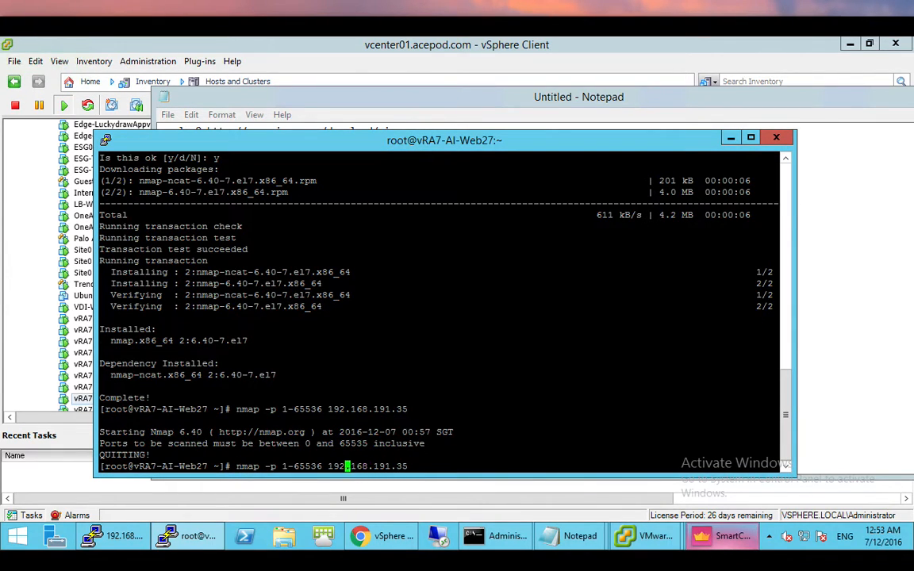
key("Left")
key("Left")
key("Left")
key("Left")
key("BackSpace")
type("5")
key("Return")
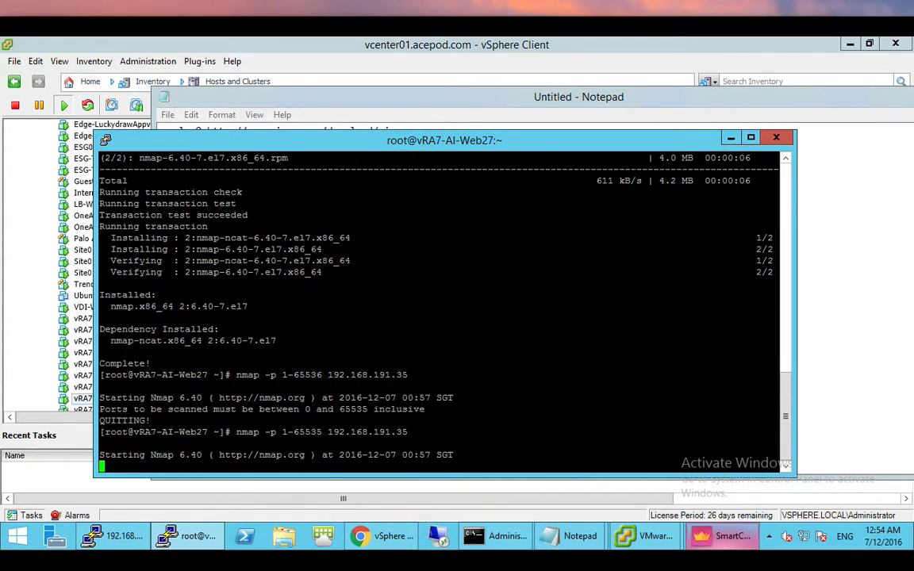
- Change the SmartConsole log query from blade: Anti-Bot to blade: IPS and search
left_click(728, 546)
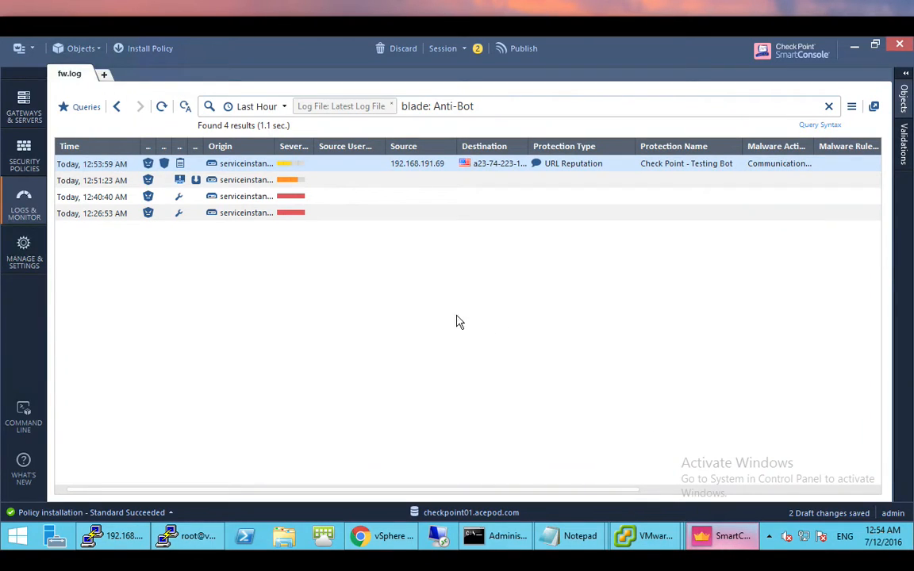
left_click_drag(435, 106, 478, 106)
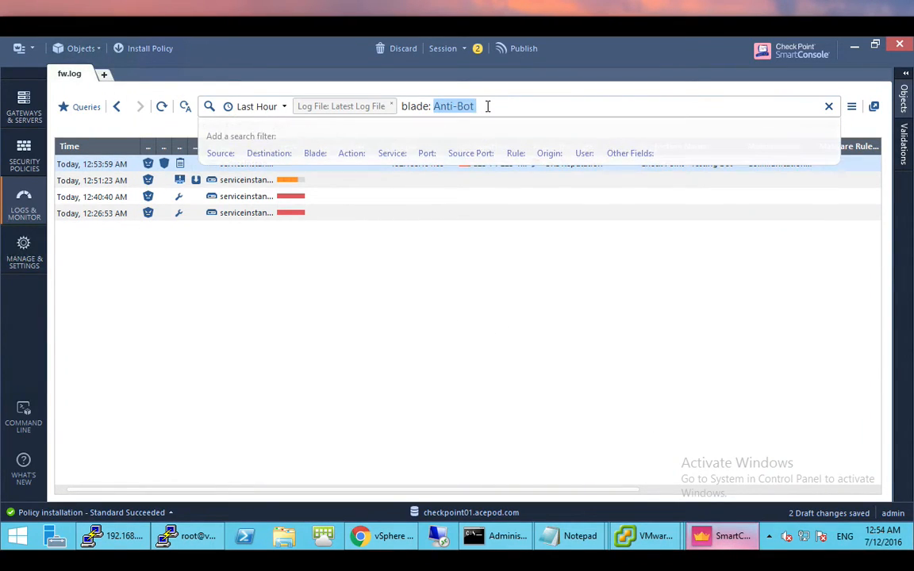
type("IPS")
left_click(486, 108)
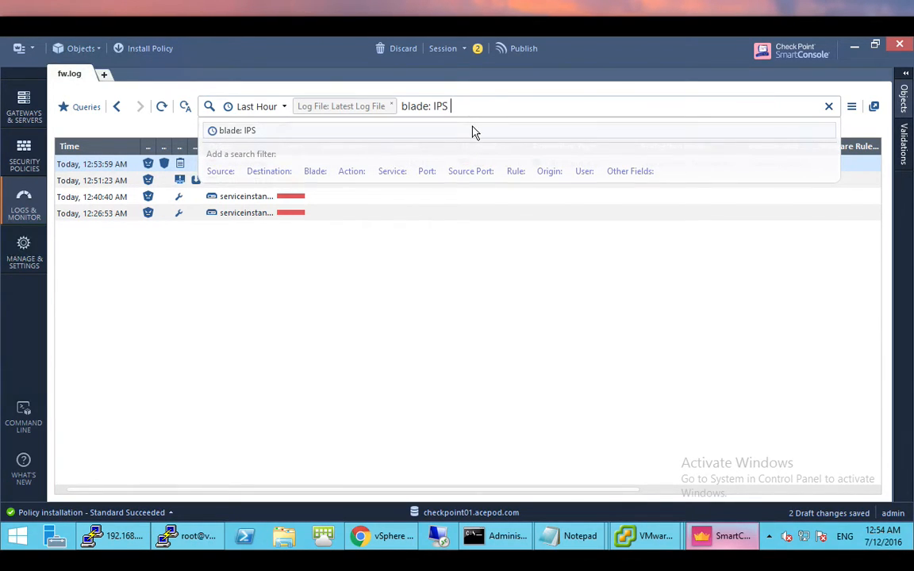
key("Return")
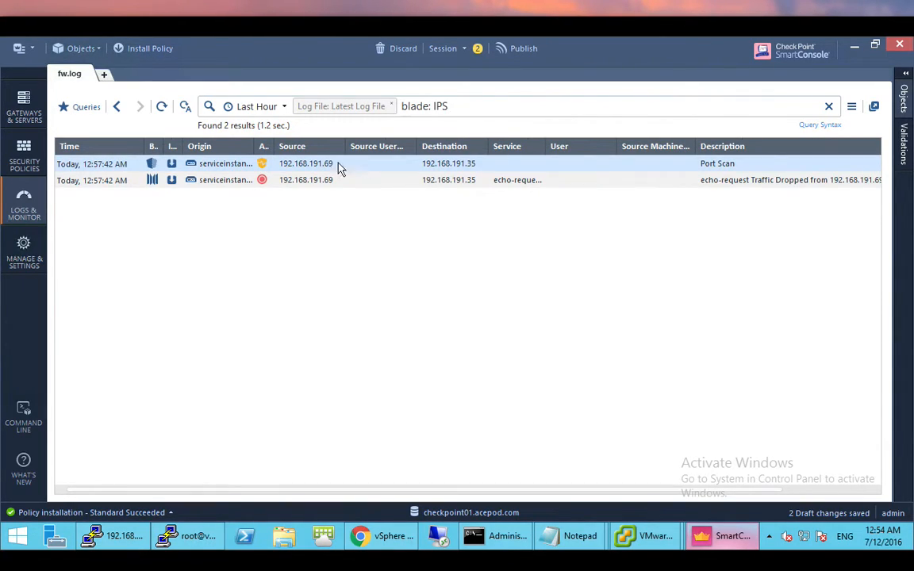
- Inspect the Port Scan detection from 192.168.191.69, noting its destination 192.168.191.35
double_click(597, 168)
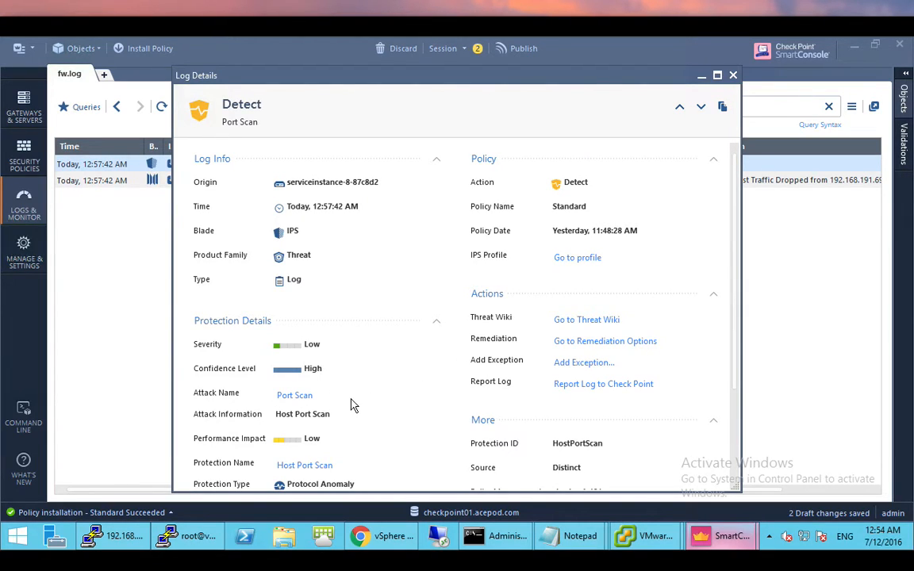
scroll(353, 404, "down", 1)
scroll(356, 403, "down", 3)
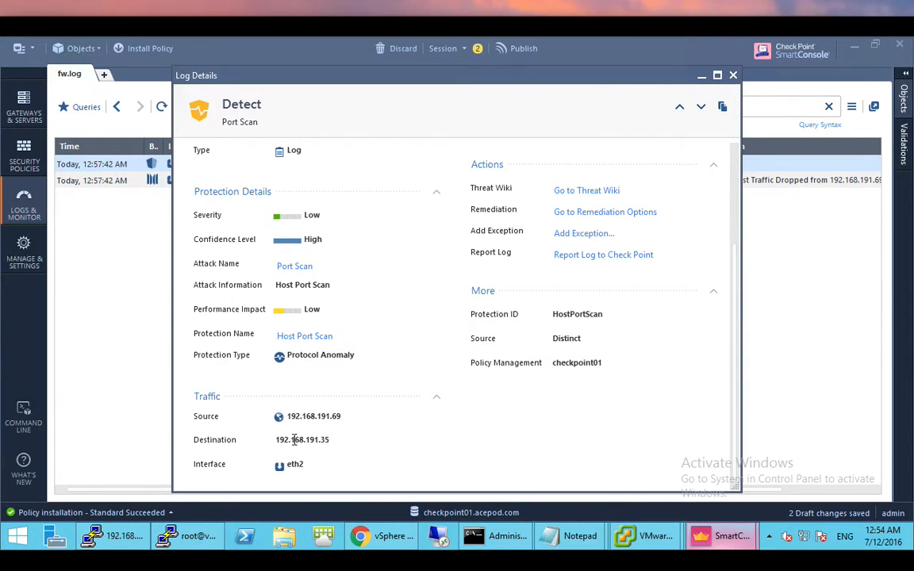
left_click_drag(279, 438, 424, 437)
left_click(189, 536)
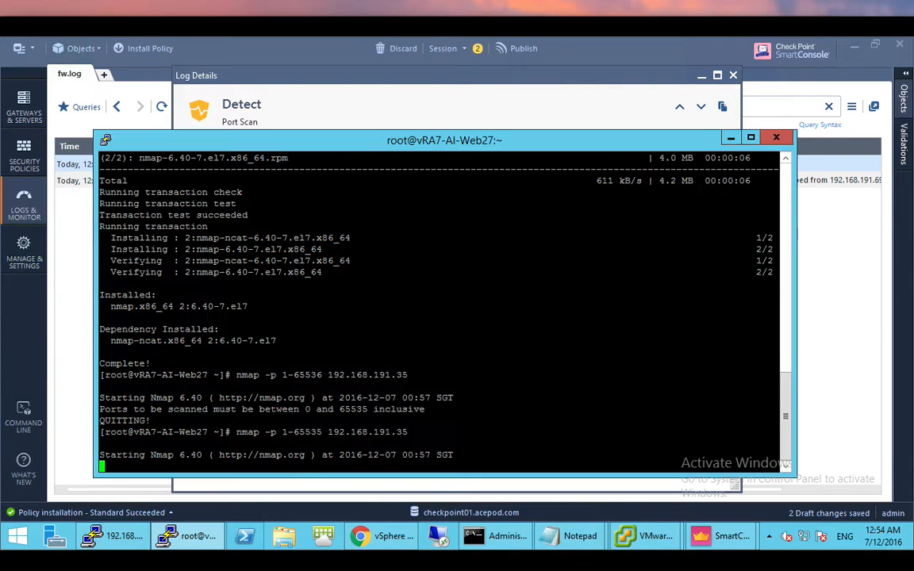
- Stop the nmap scan, switch to SmartConsole, and exit Remote Desktop full-screen mode
key("ctrl+c")
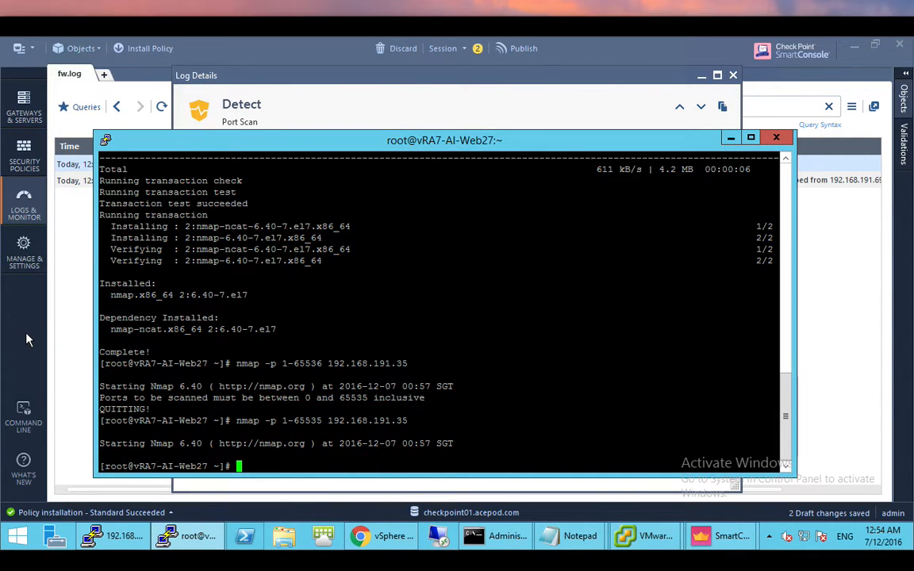
key("alt+Tab")
key("super+1")
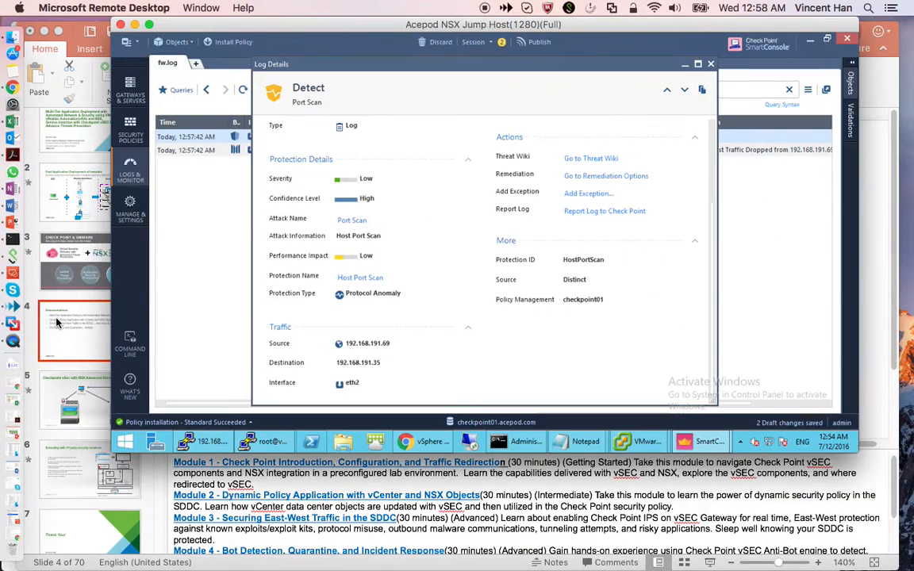
- Start the PowerPoint slide show and advance to slide 5, 'Checkpoint vSec with NSX Advanced Service Insertion'
left_click(57, 346)
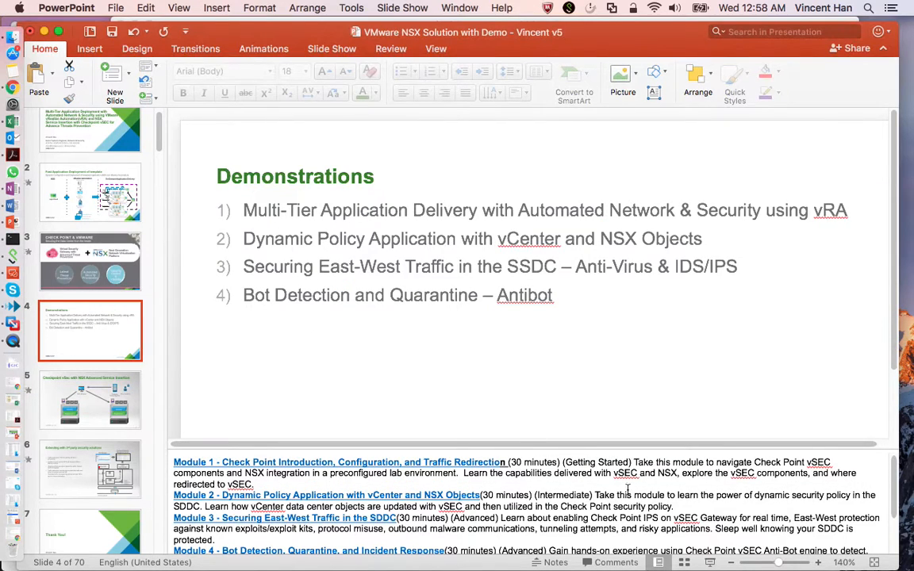
left_click(710, 562)
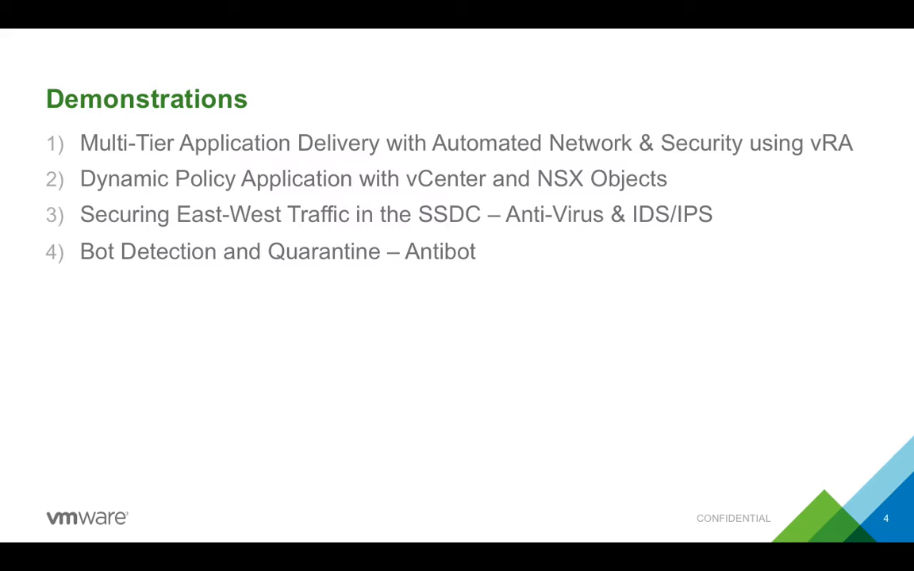
key("Right")
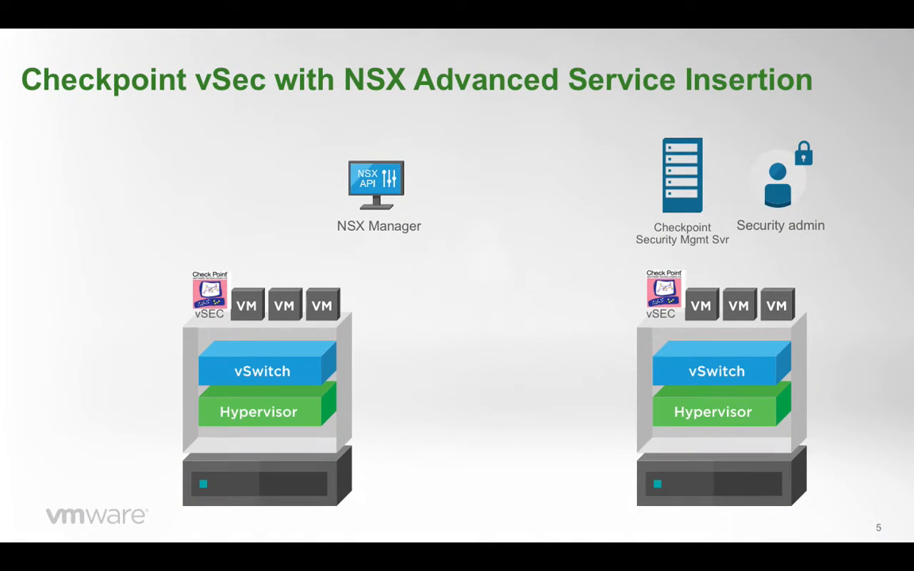